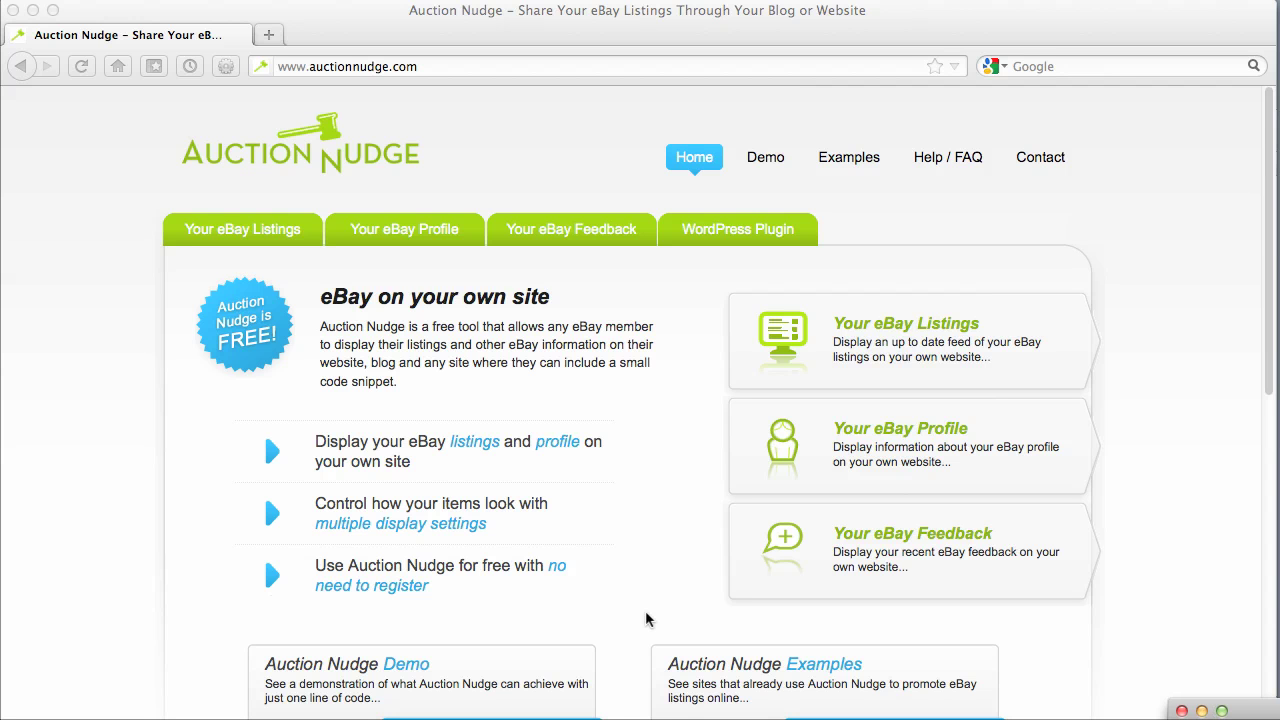
pyautogui.press('super+Tab')
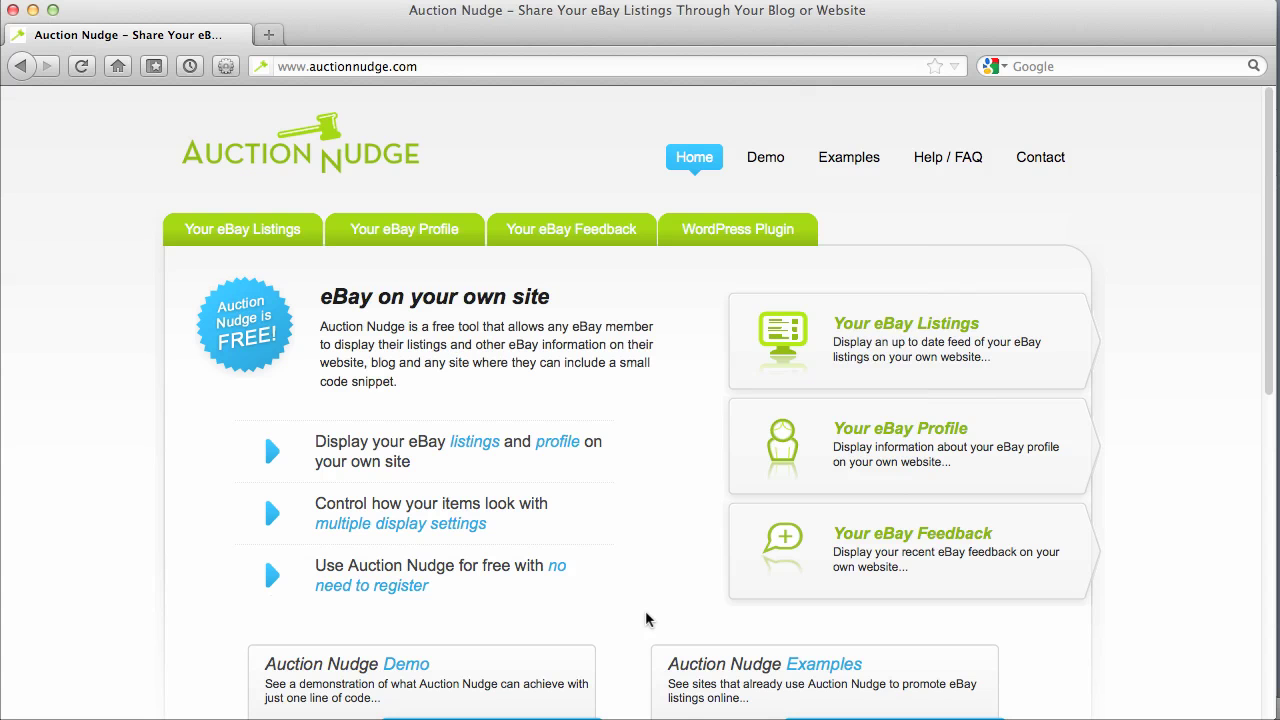
pyautogui.press('super+Tab')
pyautogui.press('super+Tab')
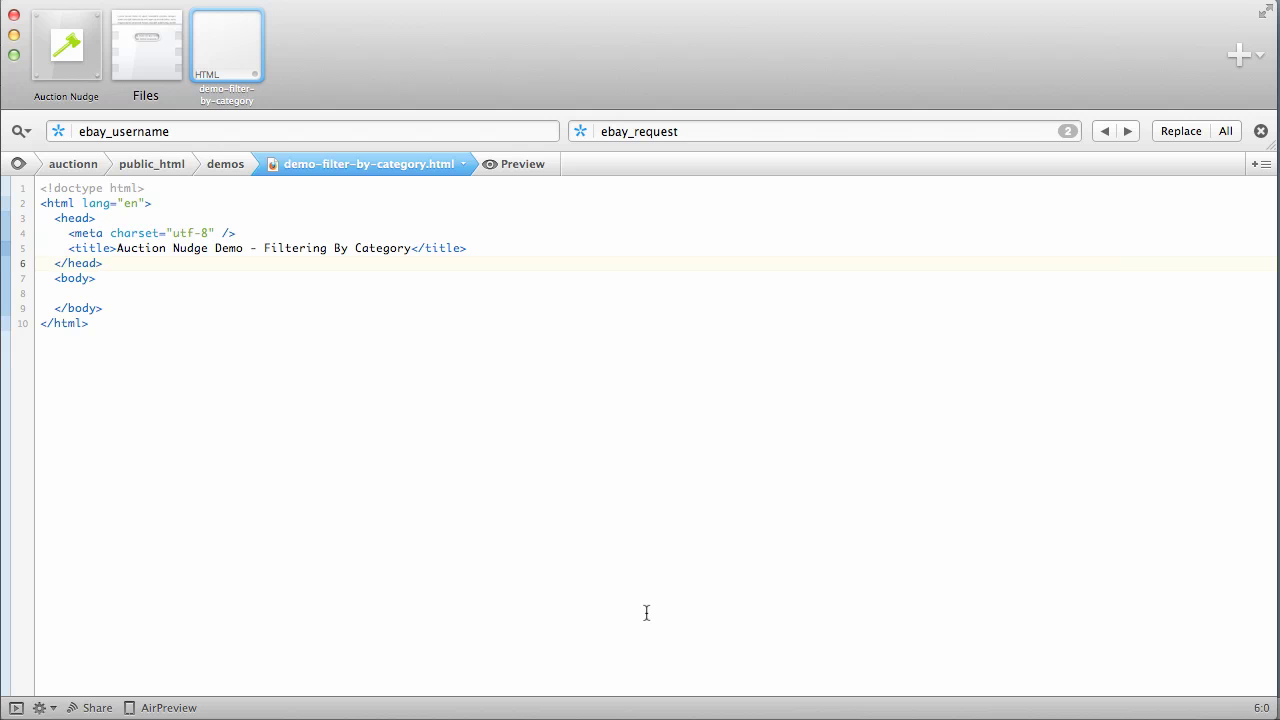
pyautogui.press('super+Tab')
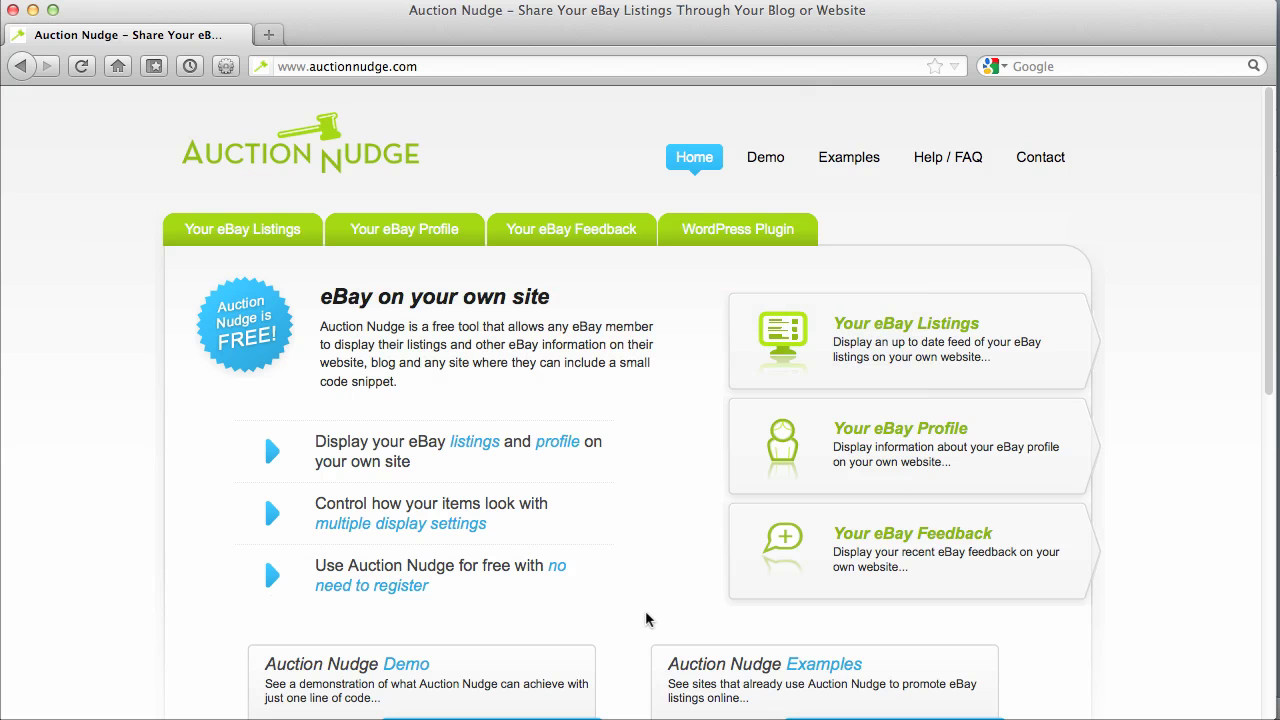
# Step: Open auctionnudge.com/demos/demo-filter-by-category.html in a new browser tab
pyautogui.press('super+t')
pyautogui.write('au')
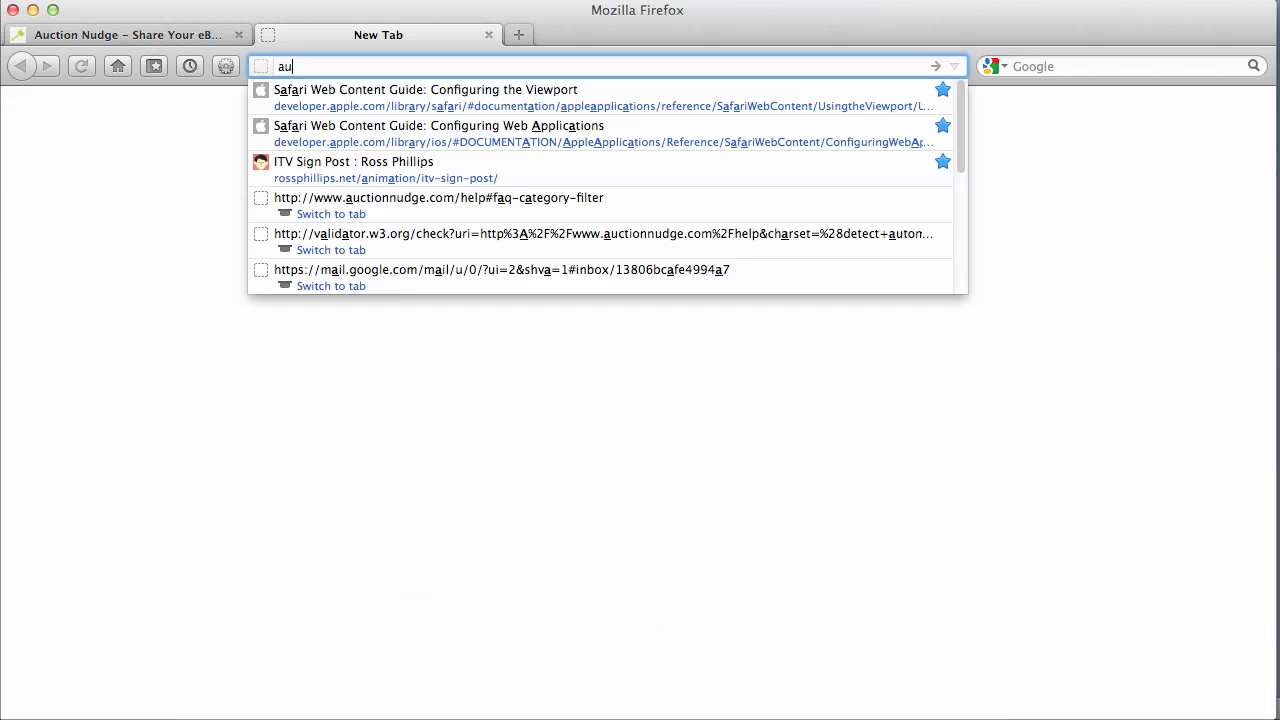
pyautogui.write('ctionnudge.com')
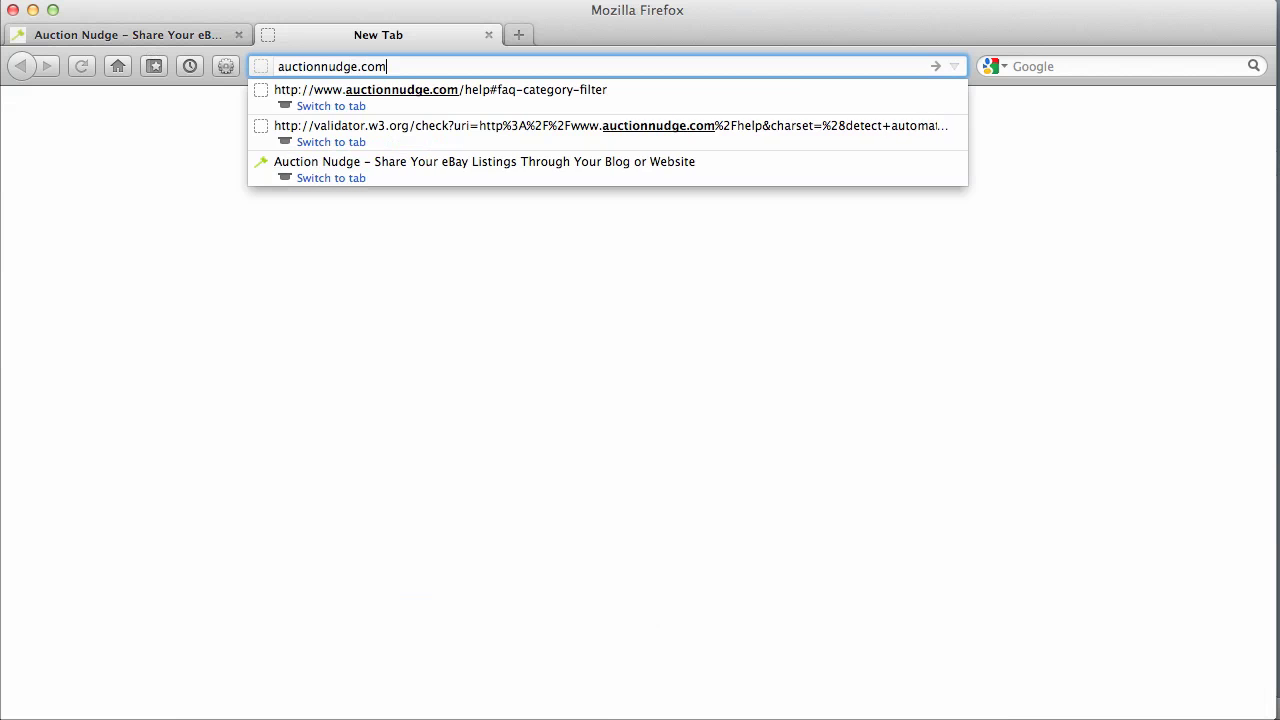
pyautogui.write('/demos/')
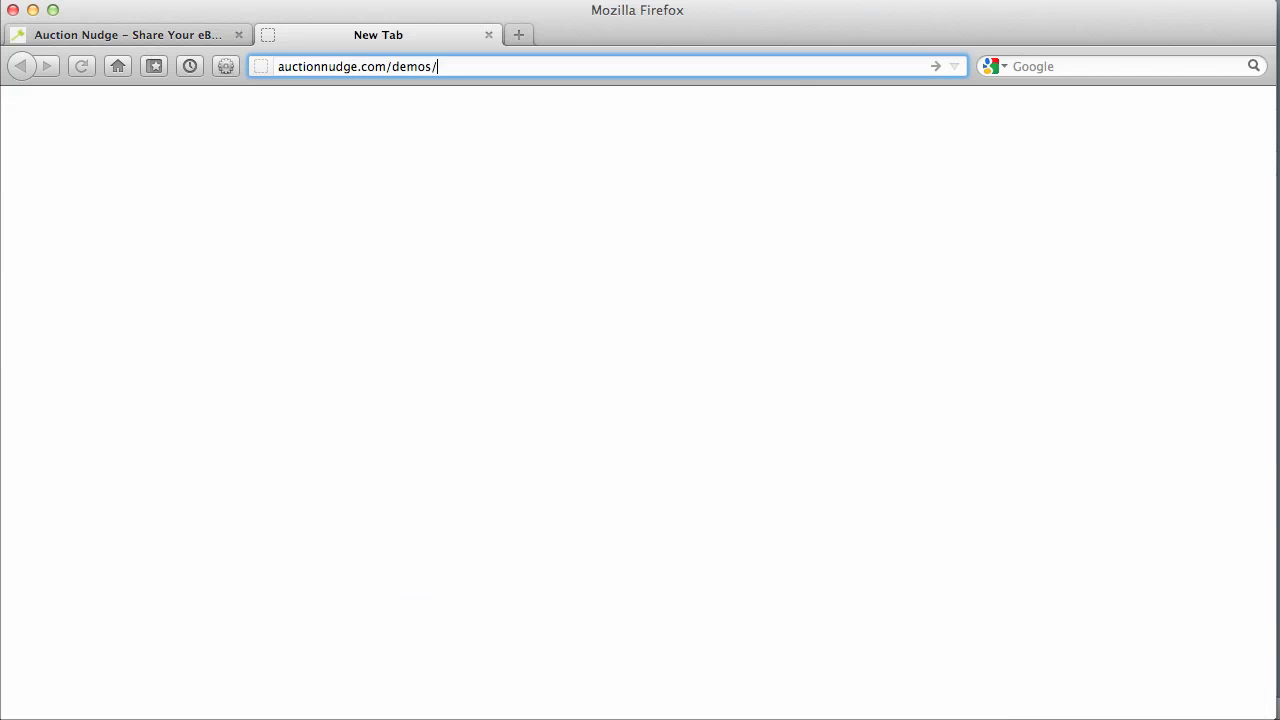
pyautogui.write('demo-filter-by-category.html')
pyautogui.press('Return')
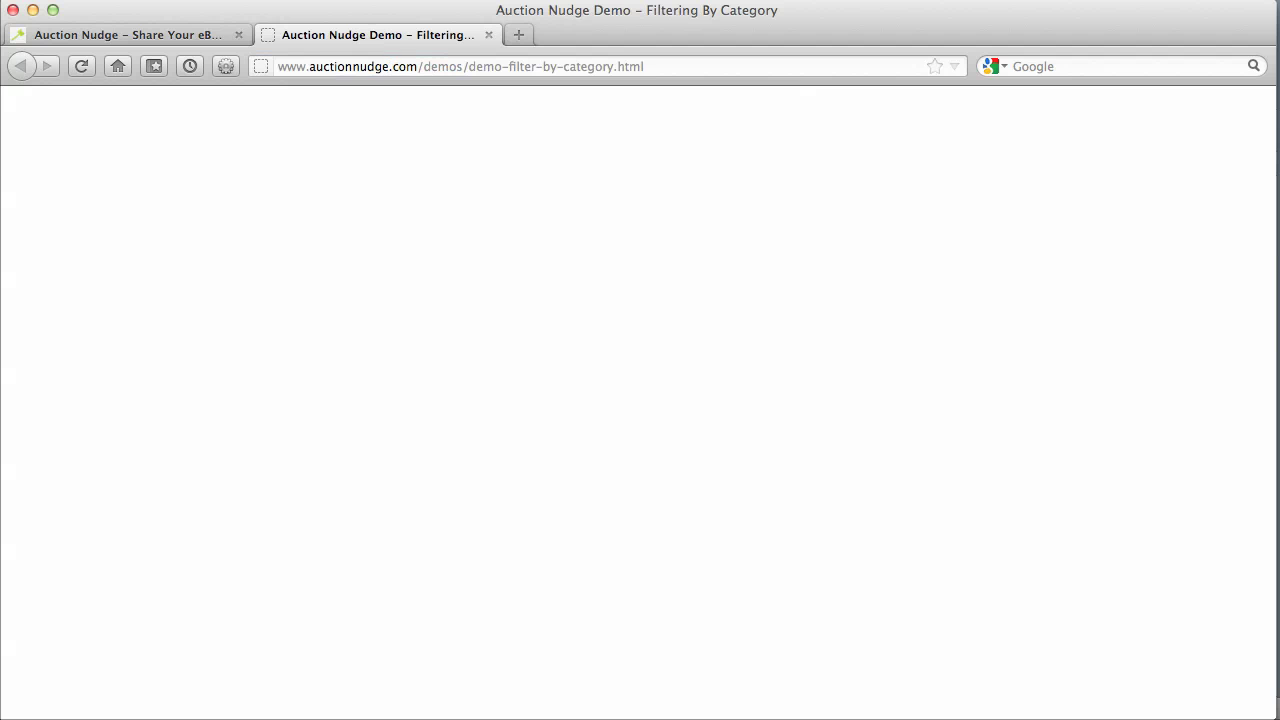
pyautogui.press('super+Tab')
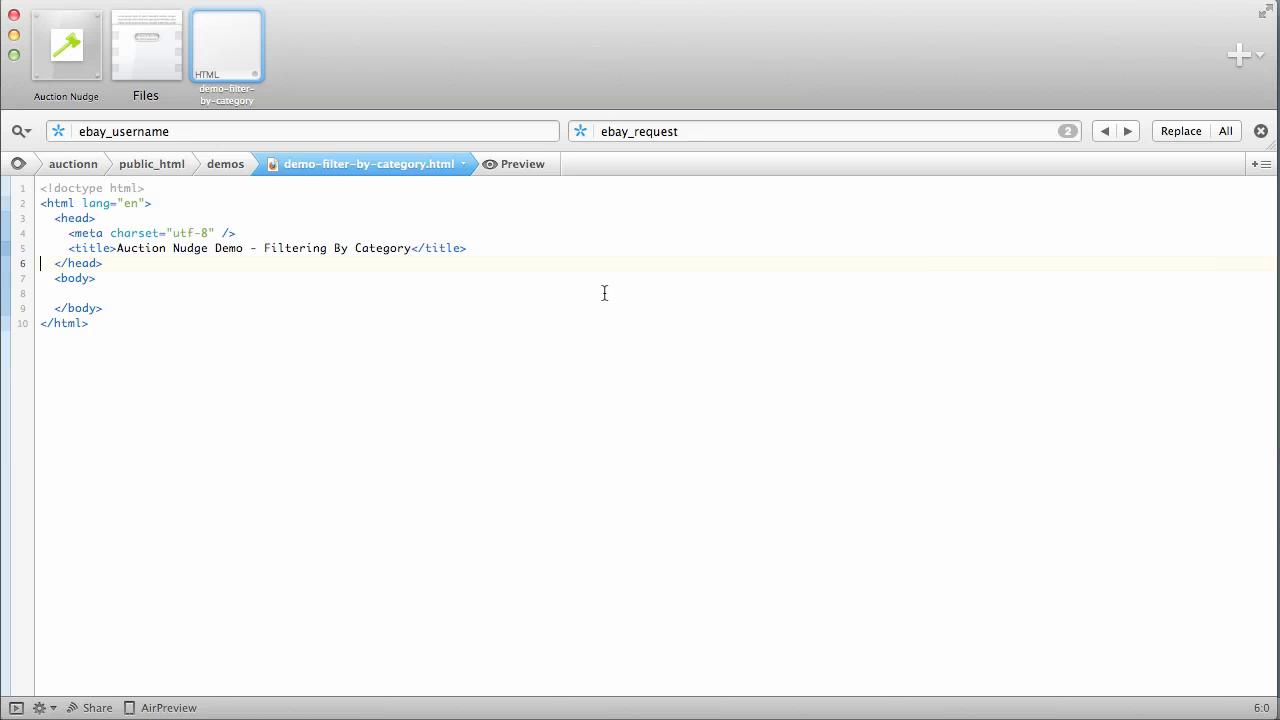
pyautogui.press('super+Tab')
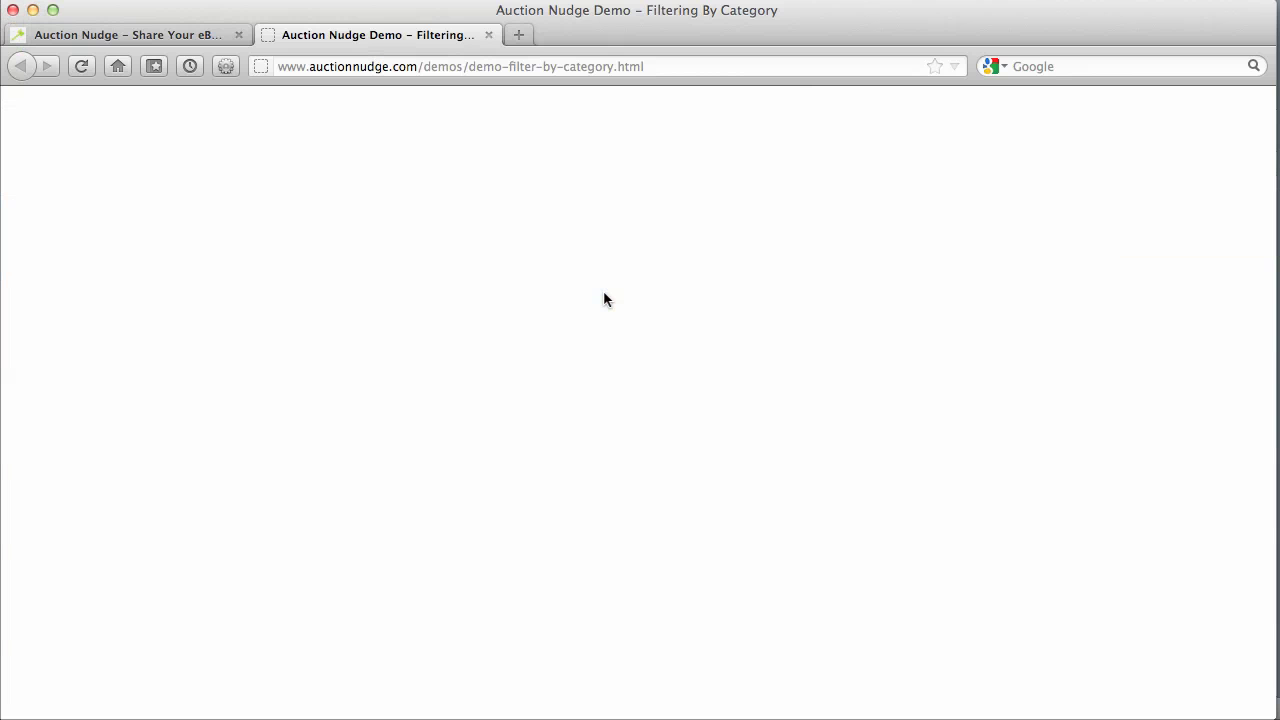
# Step: Open Auction Nudge's Your eBay Listings tool and load the listings preview for user ID soundswholesale on eBay UK
pyautogui.click(167, 26)
pyautogui.click(295, 242)
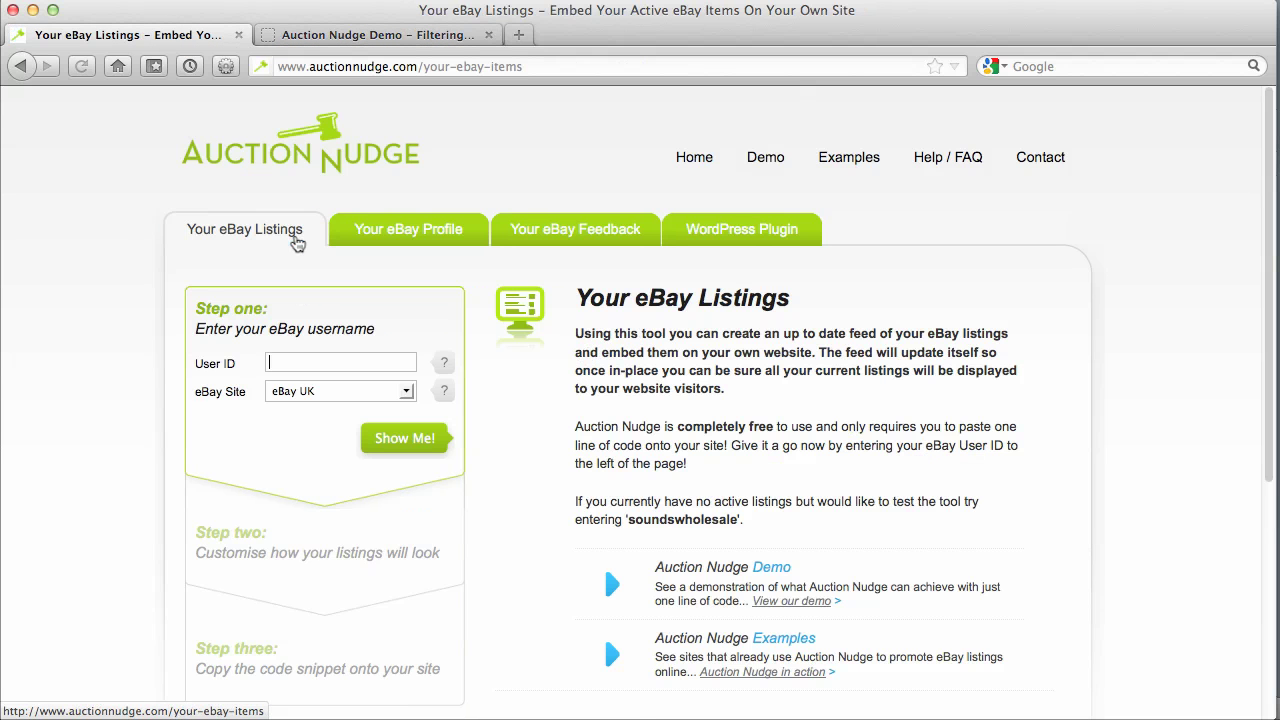
pyautogui.write('so')
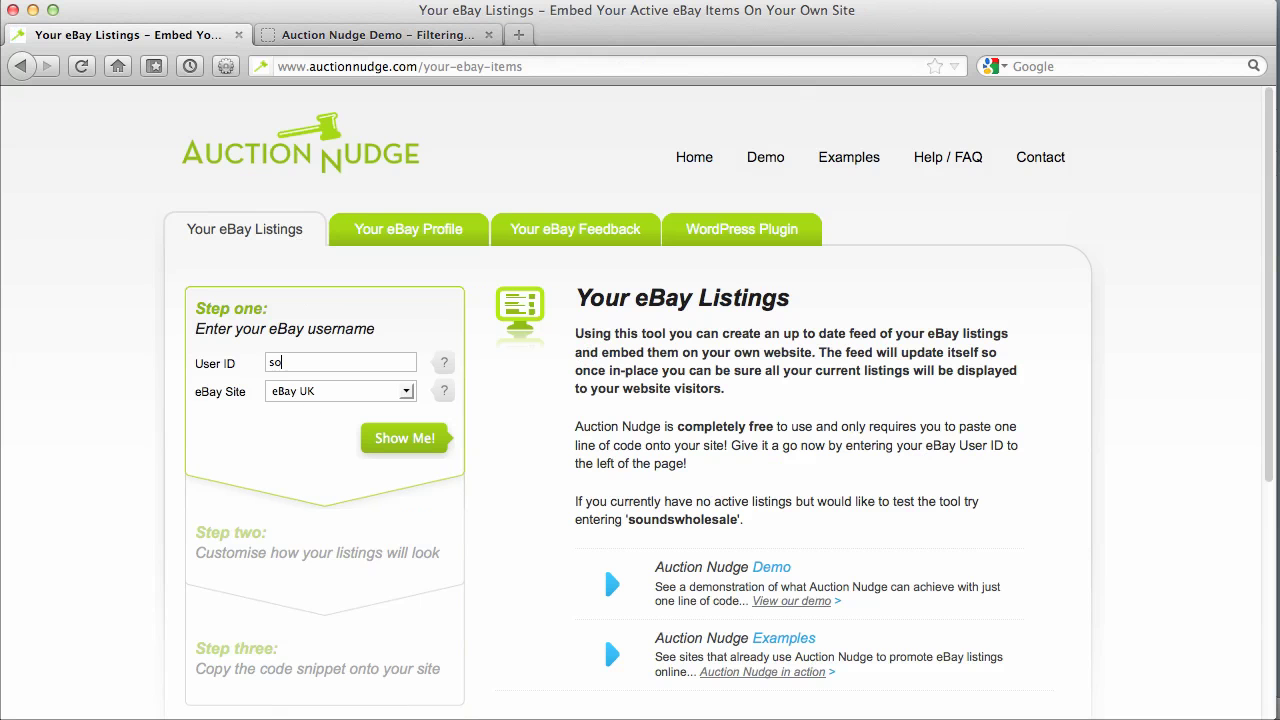
pyautogui.write('undswholesale')
pyautogui.click(398, 440)
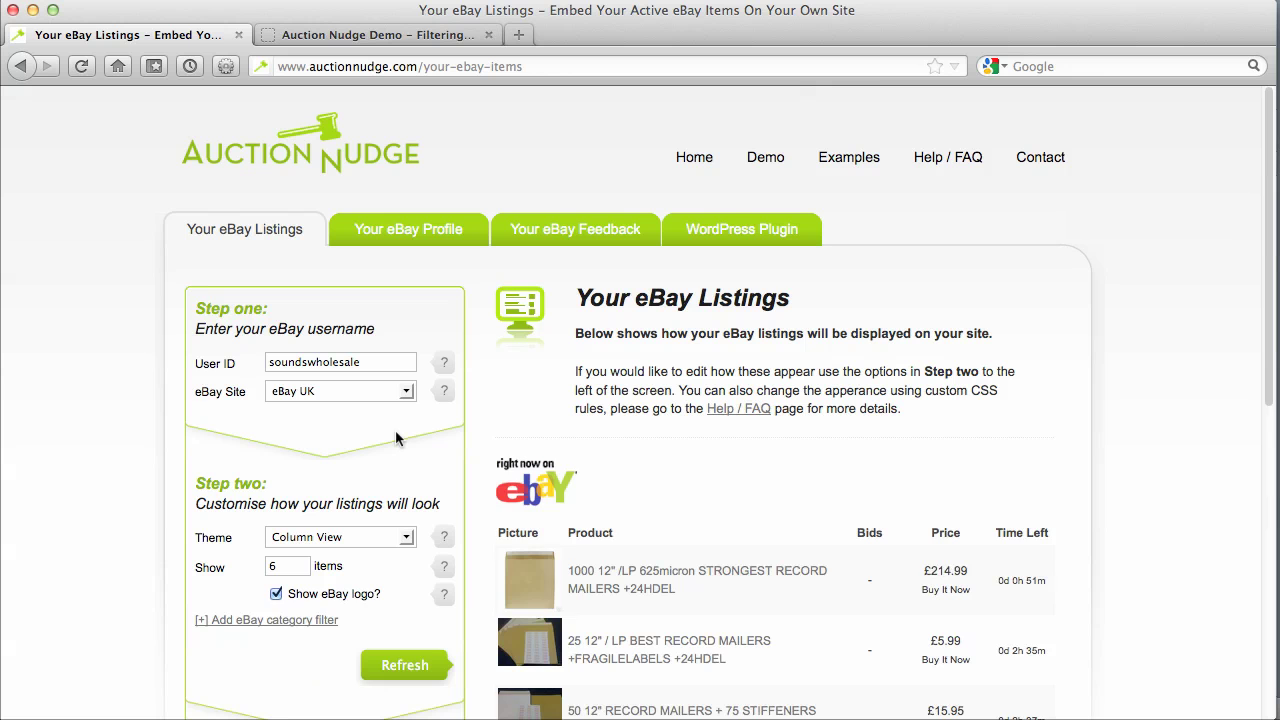
# Step: Set the number of listings shown to 100 items and refresh the preview
pyautogui.scroll(-5, 518, 340)
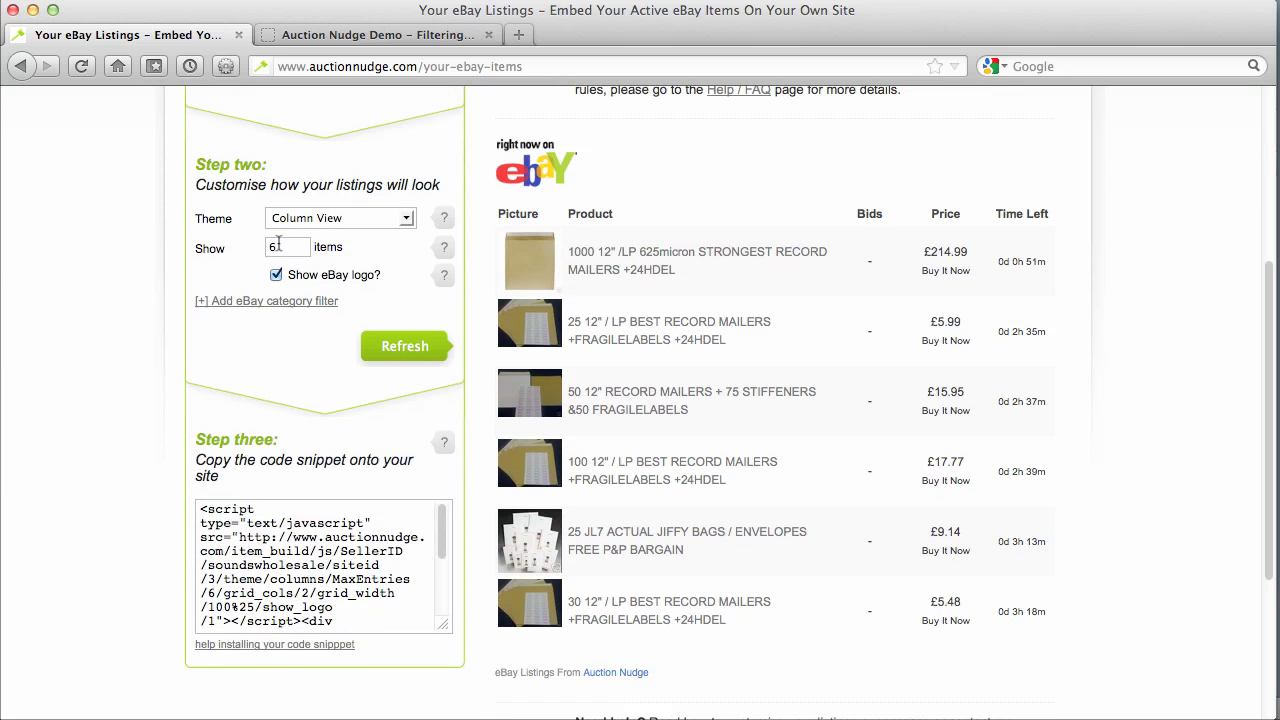
pyautogui.doubleClick(288, 249)
pyautogui.write('100')
pyautogui.click(395, 337)
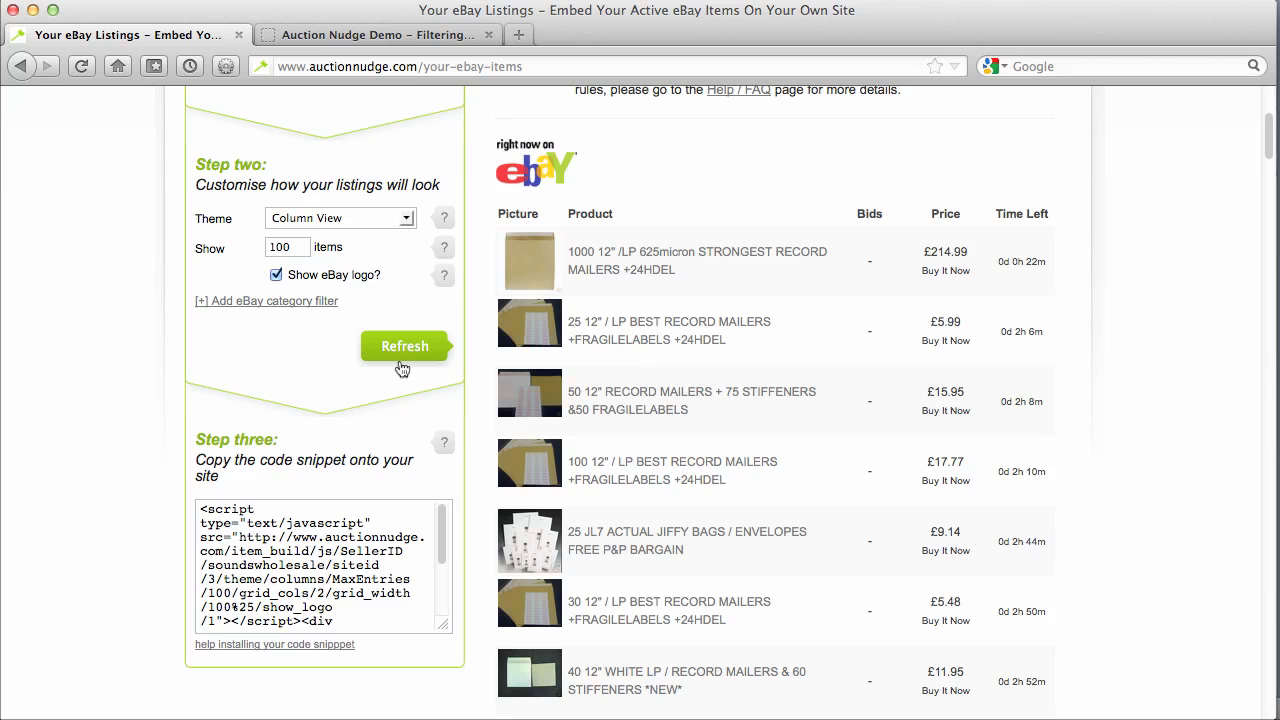
# Step: Examine the kinds of products in the seller's listings preview
pyautogui.scroll(-5, 717, 291)
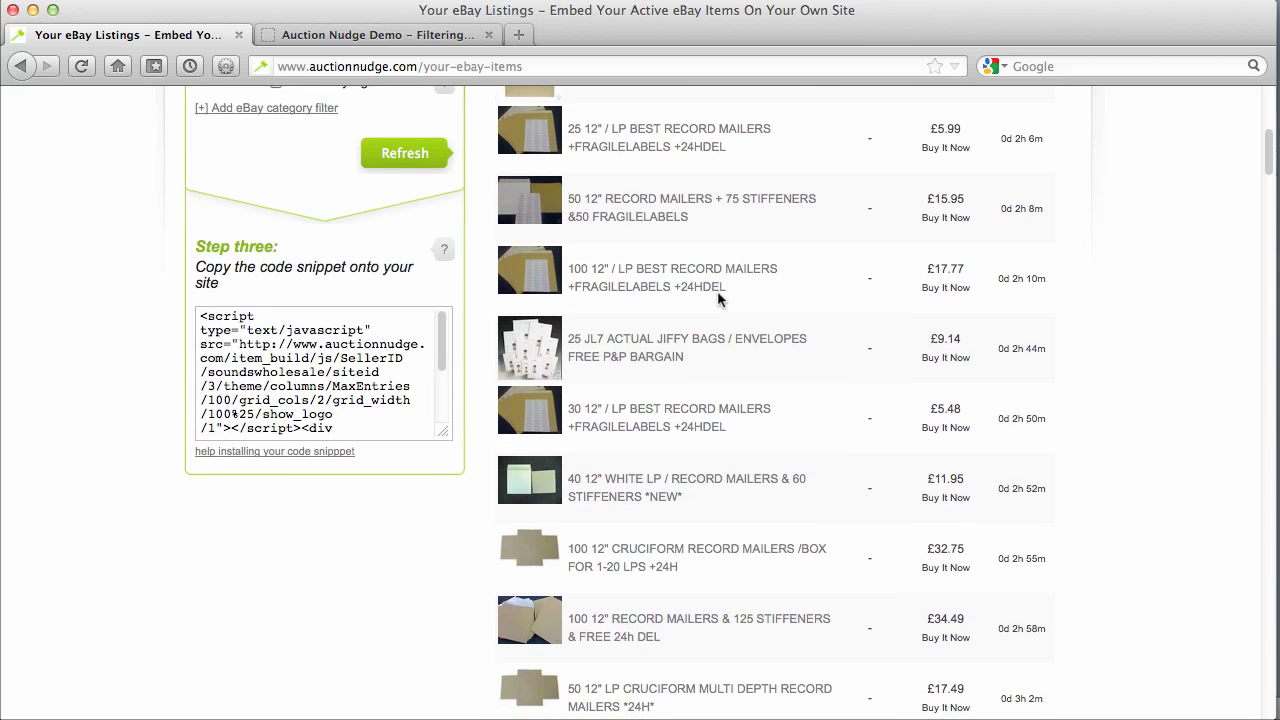
pyautogui.scroll(-6, 717, 291)
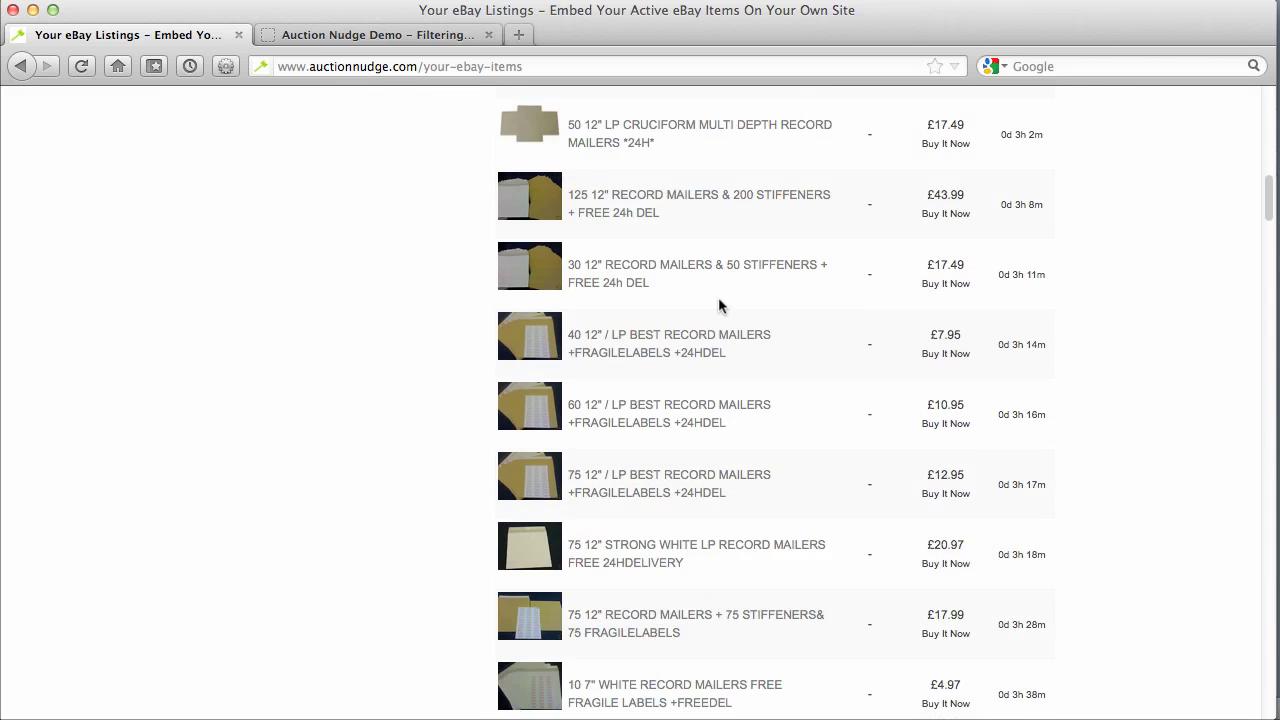
pyautogui.scroll(-20, 718, 305)
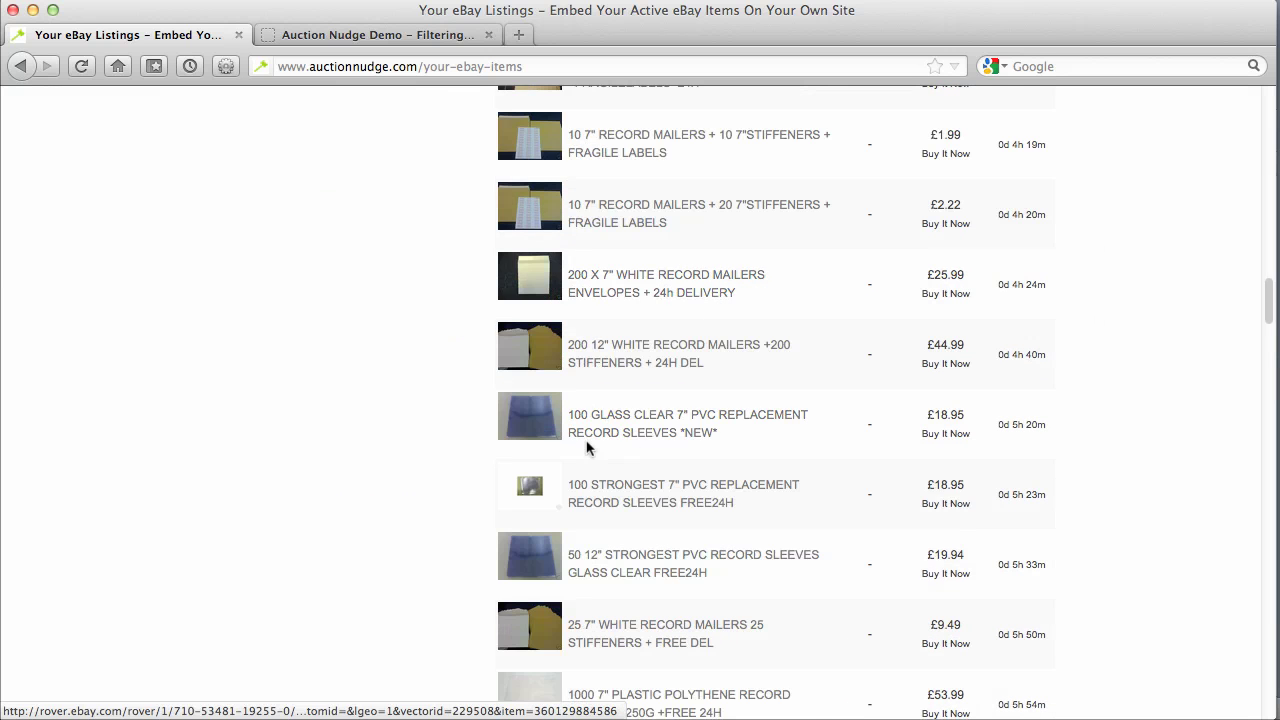
pyautogui.scroll(-10, 587, 447)
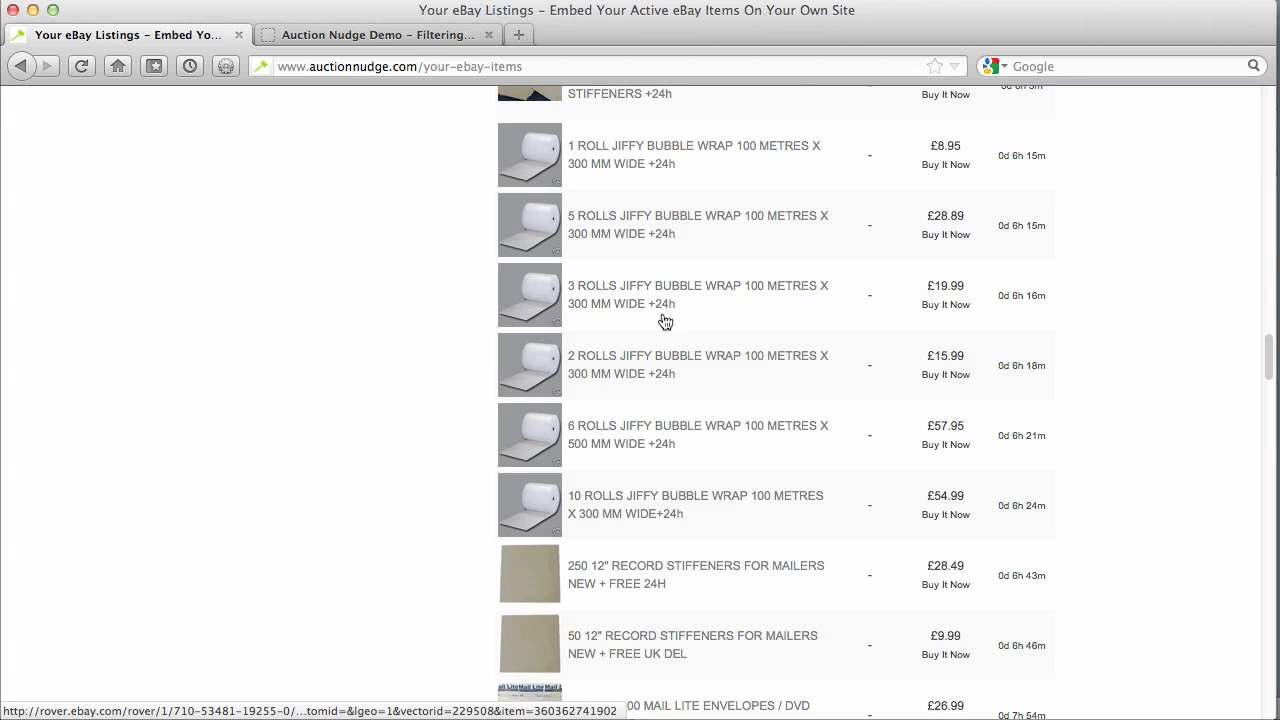
pyautogui.scroll(4, 640, 418)
pyautogui.scroll(-5, 640, 418)
pyautogui.scroll(15, 640, 418)
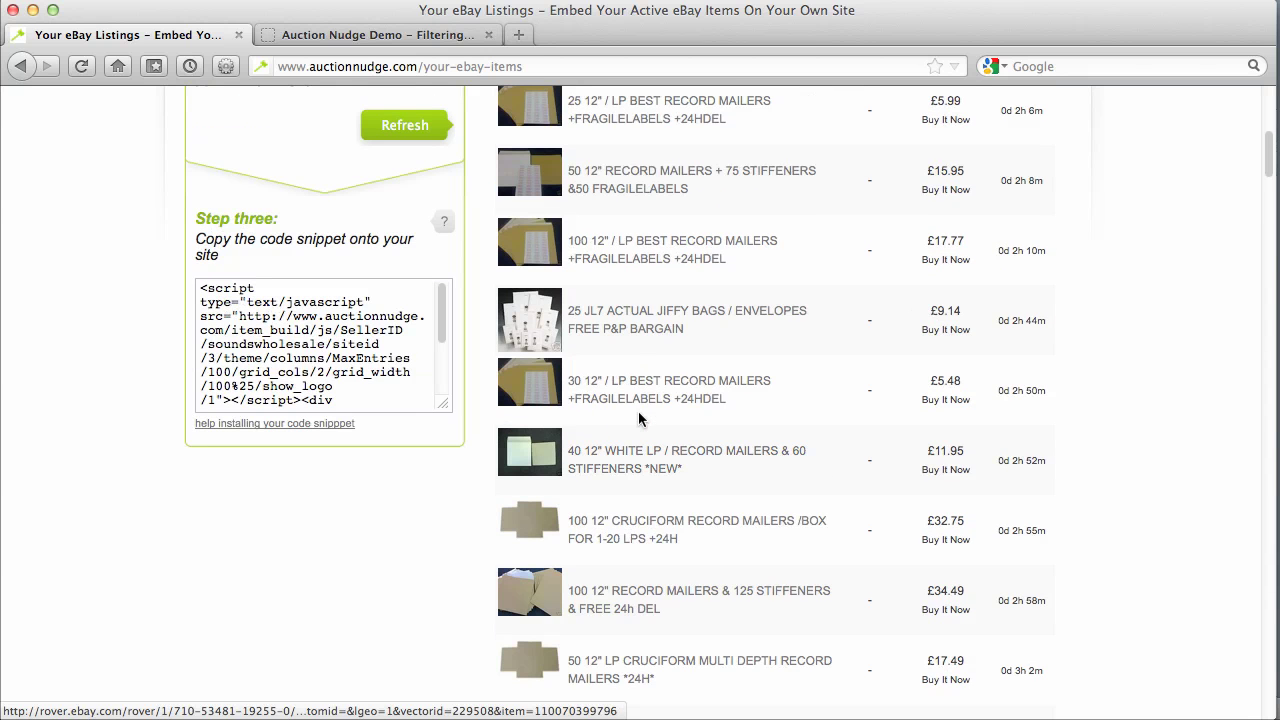
pyautogui.scroll(3, 638, 413)
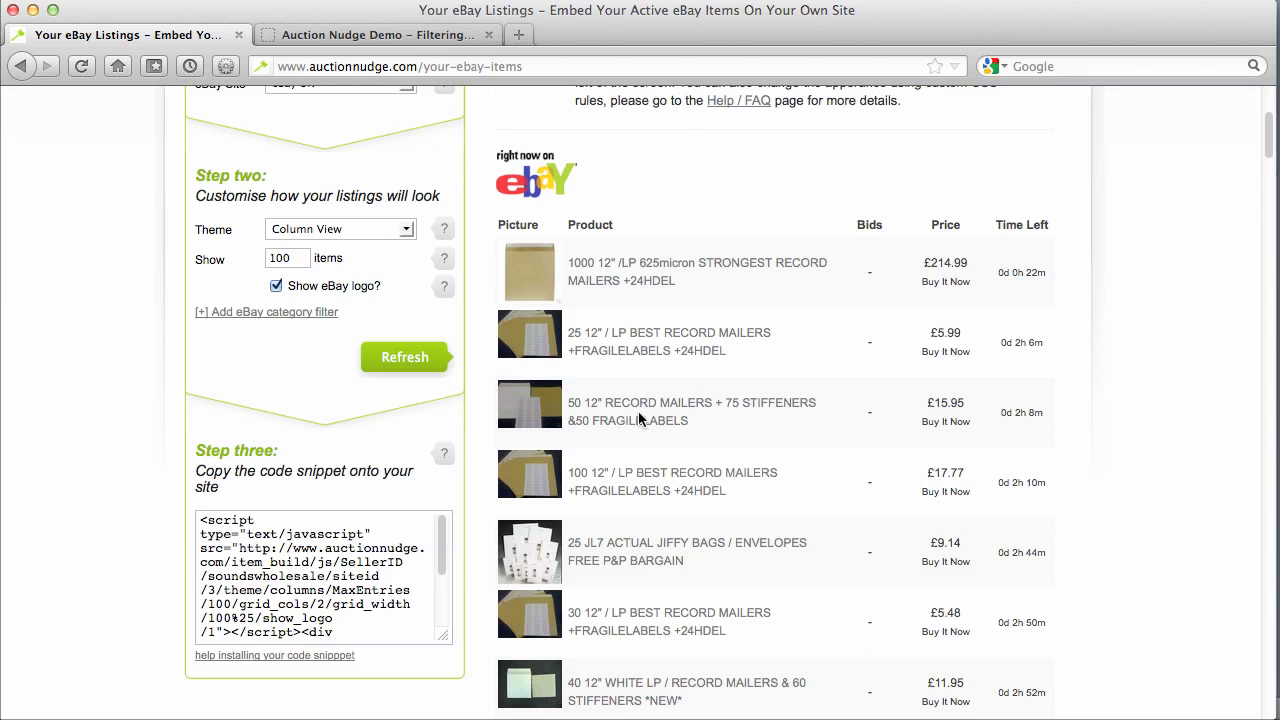
pyautogui.scroll(3, 638, 418)
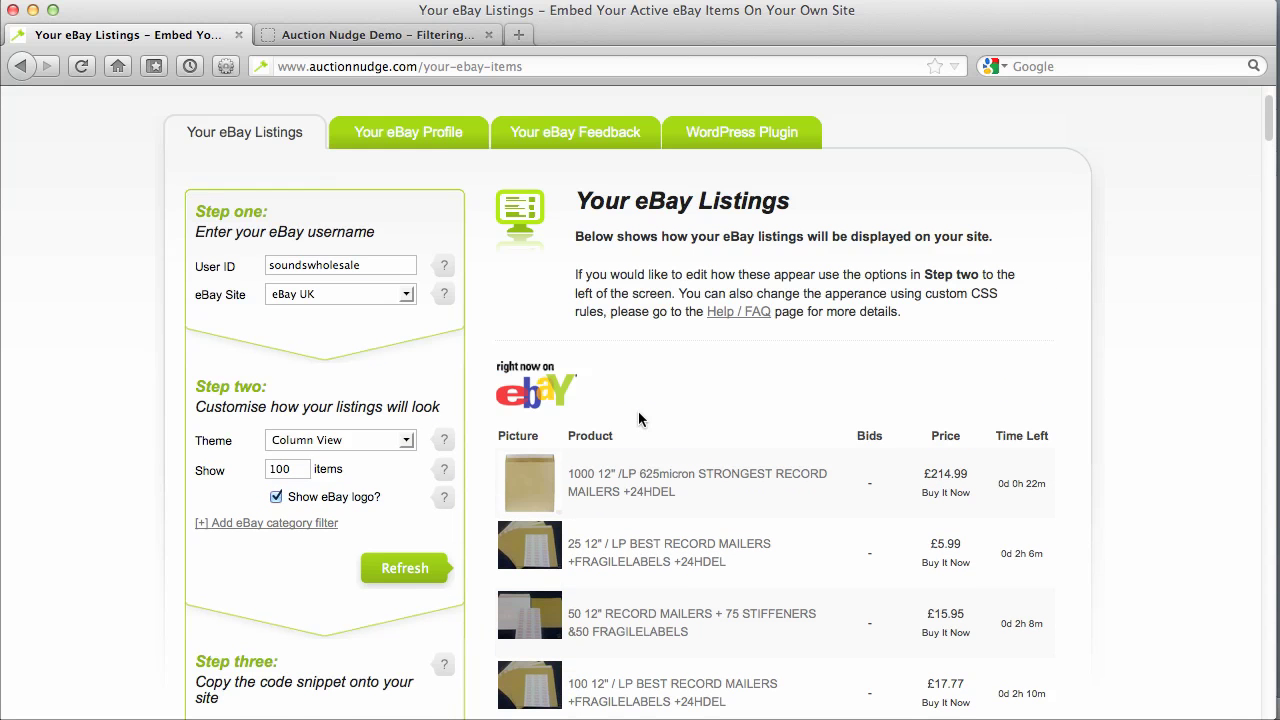
pyautogui.scroll(-9, 638, 418)
pyautogui.scroll(-20, 641, 420)
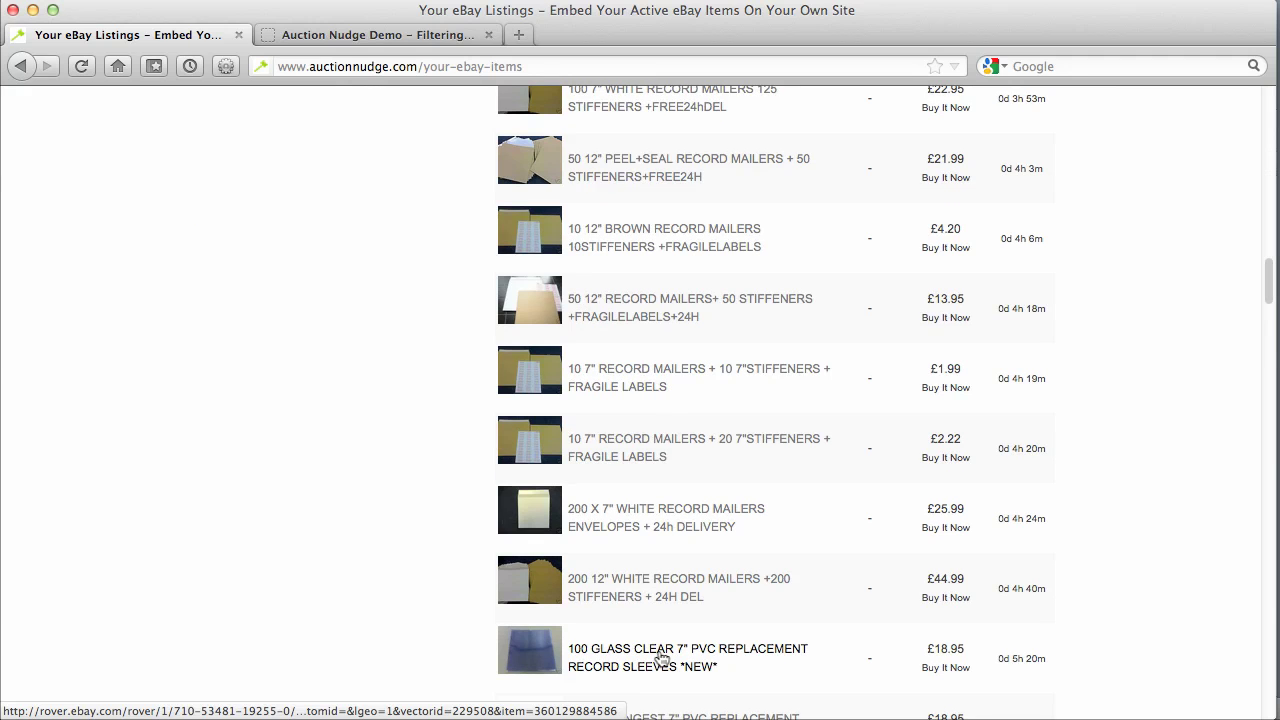
pyautogui.press('Home')
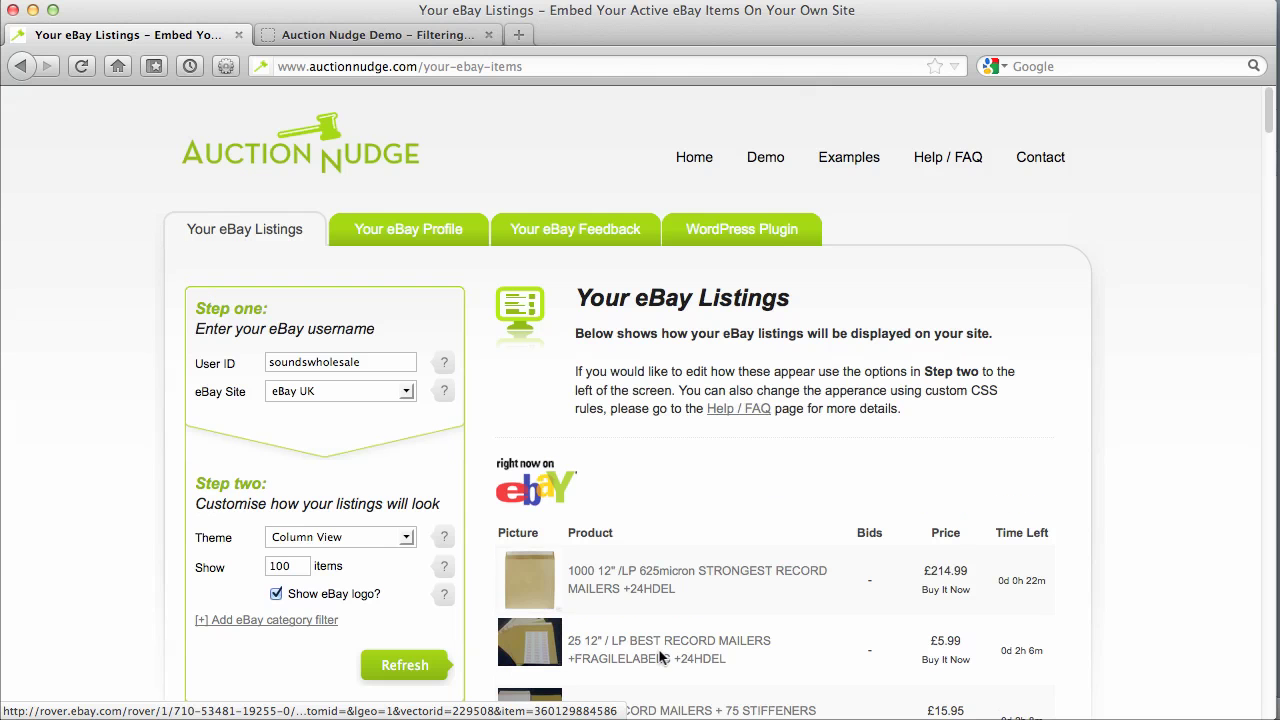
# Step: Add the eBay category filter to the display options, ready for a category ID entry
pyautogui.scroll(-3, 660, 657)
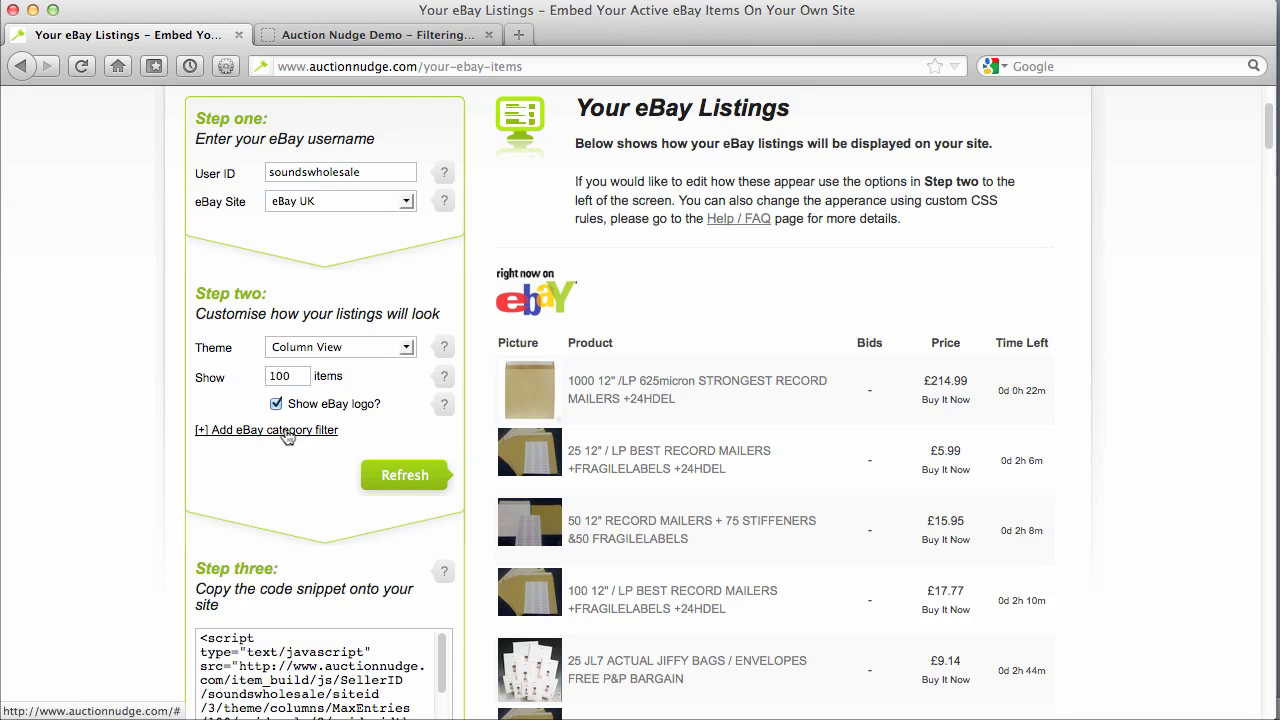
pyautogui.click(287, 432)
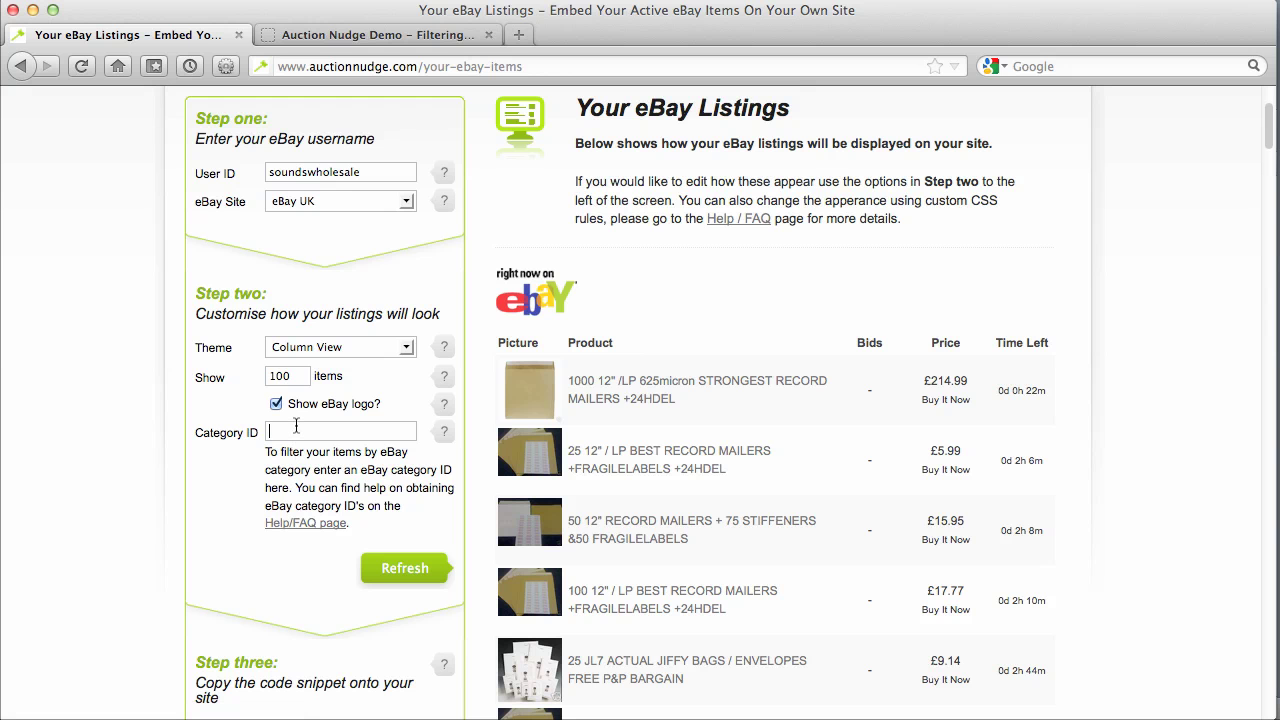
pyautogui.click(296, 427)
# Step: Open the 100 glass clear 7" PVC replacement record sleeves listing and go to its Accessories/ Storage category on eBay
pyautogui.scroll(-15, 727, 440)
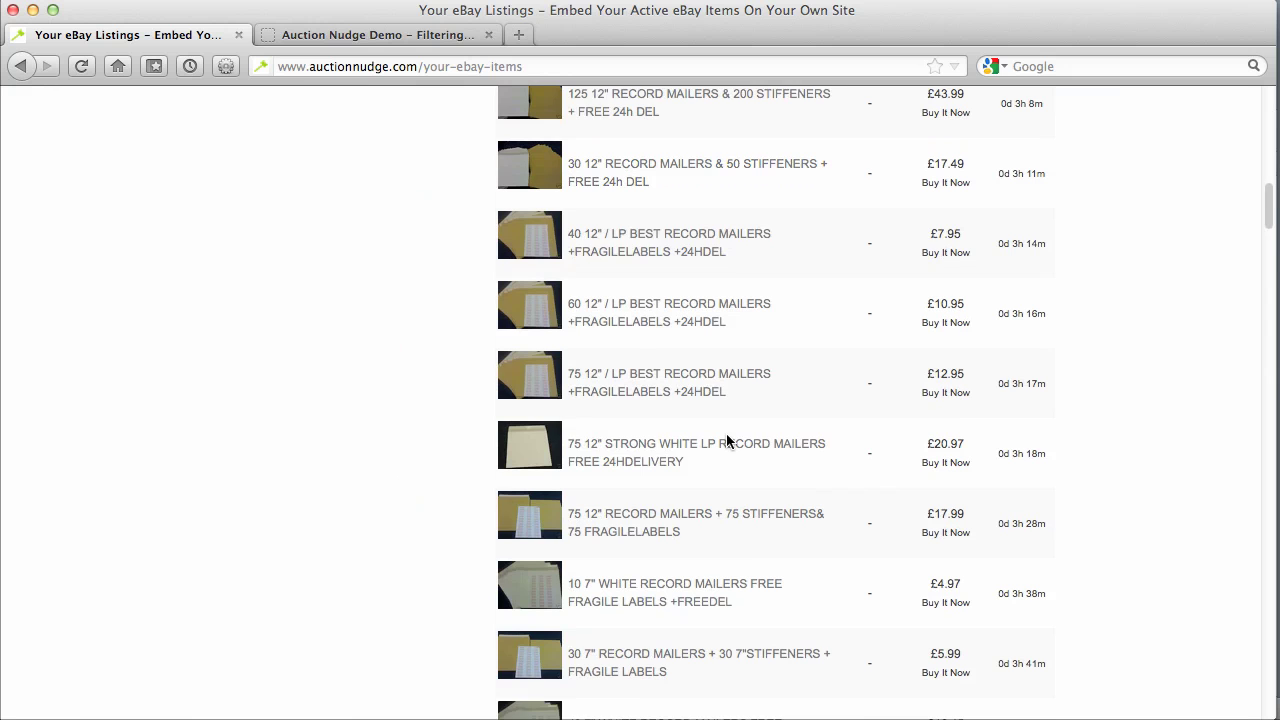
pyautogui.scroll(-8, 727, 440)
pyautogui.scroll(-10, 727, 440)
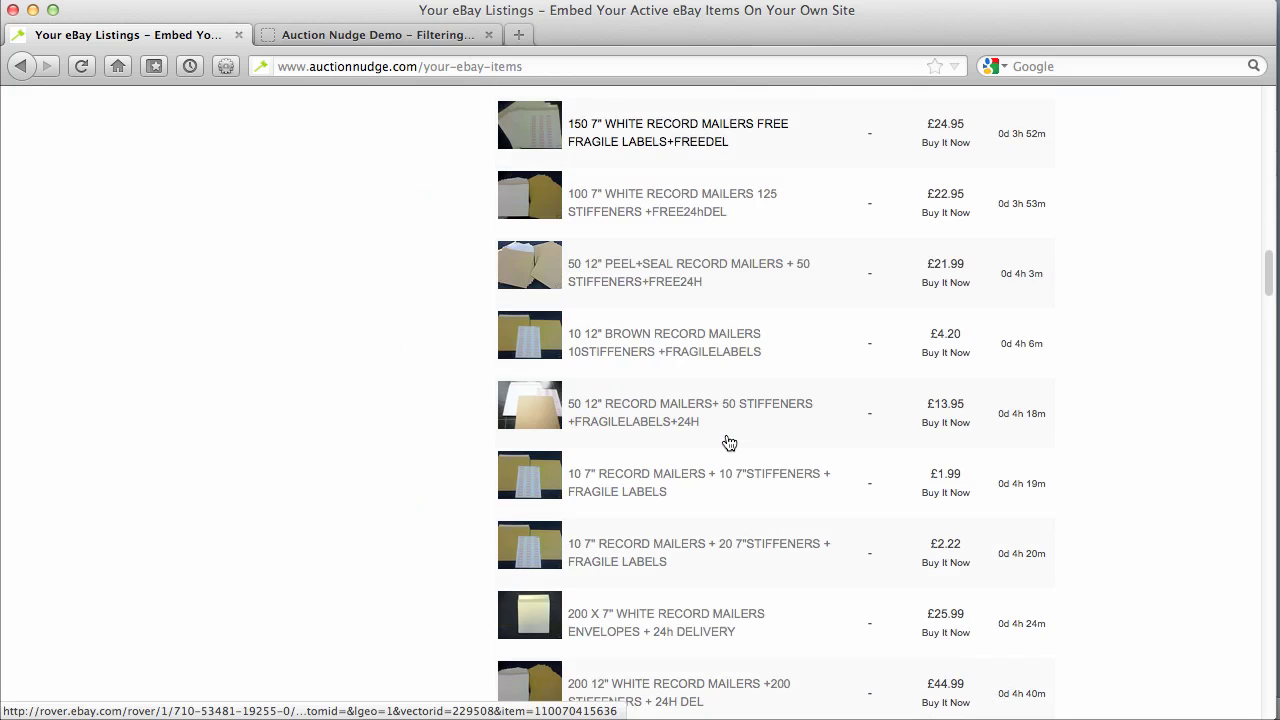
pyautogui.scroll(-1, 726, 440)
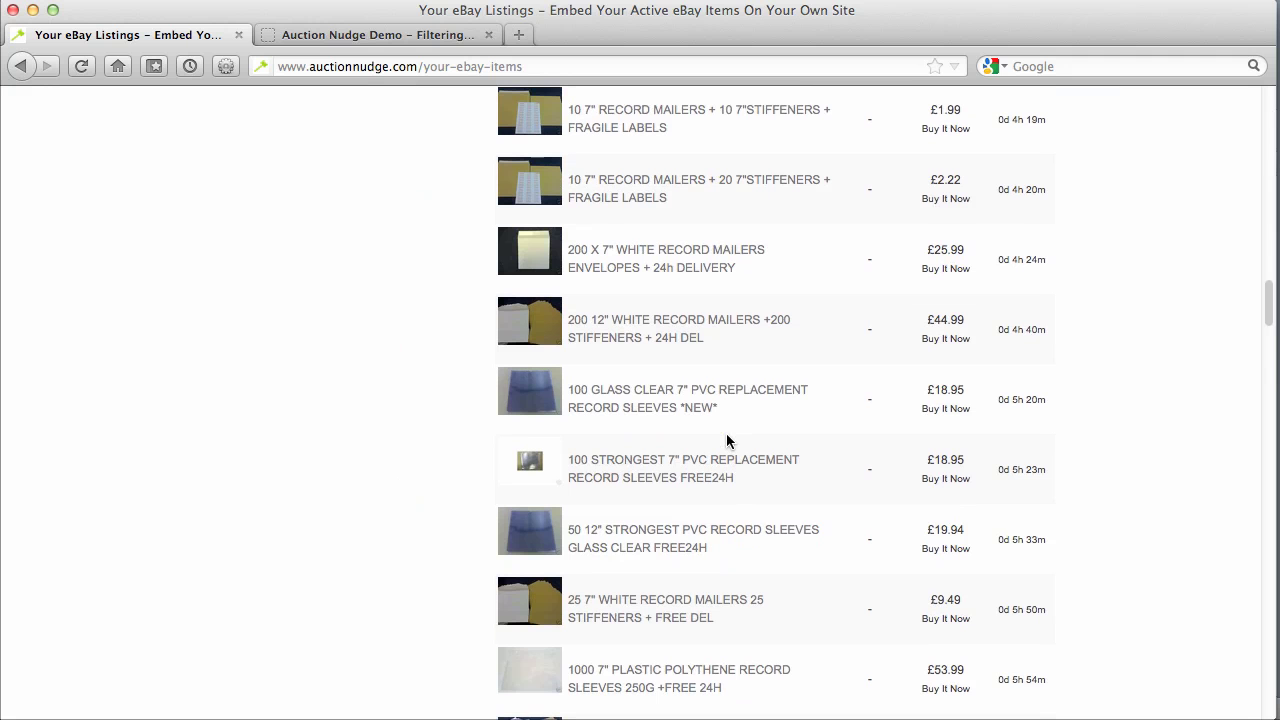
pyautogui.click(680, 414)
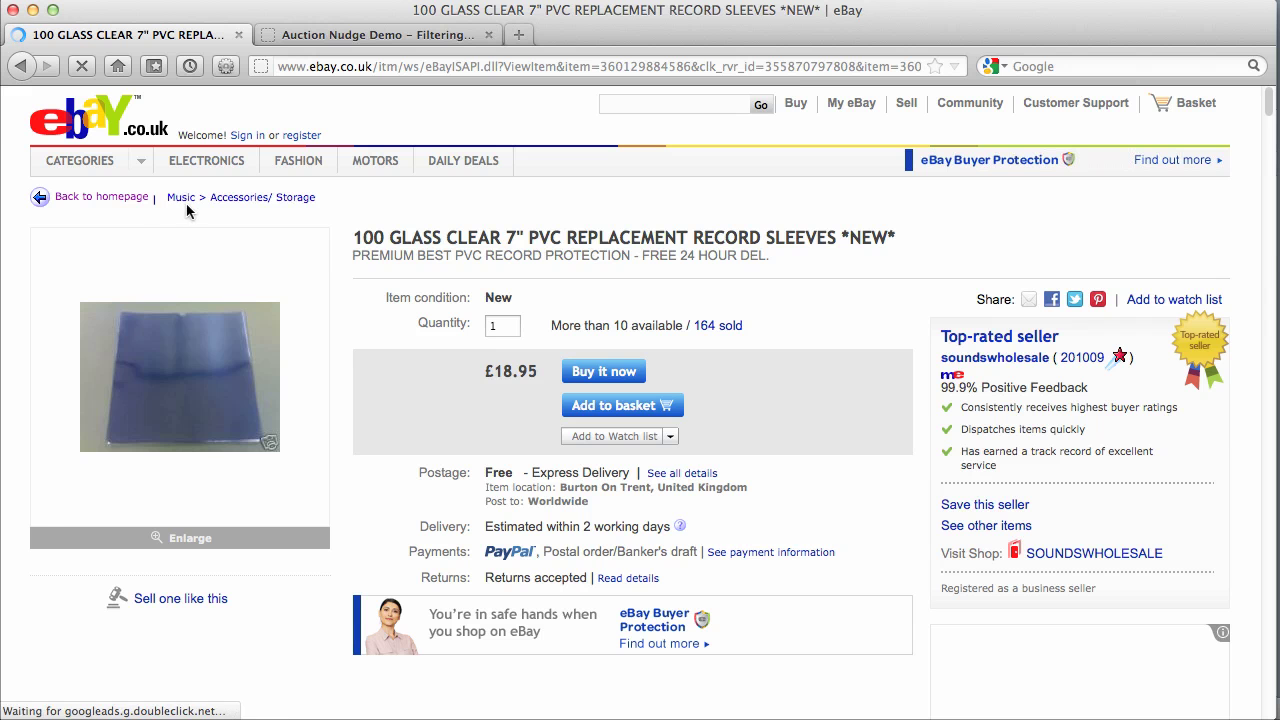
pyautogui.click(262, 197)
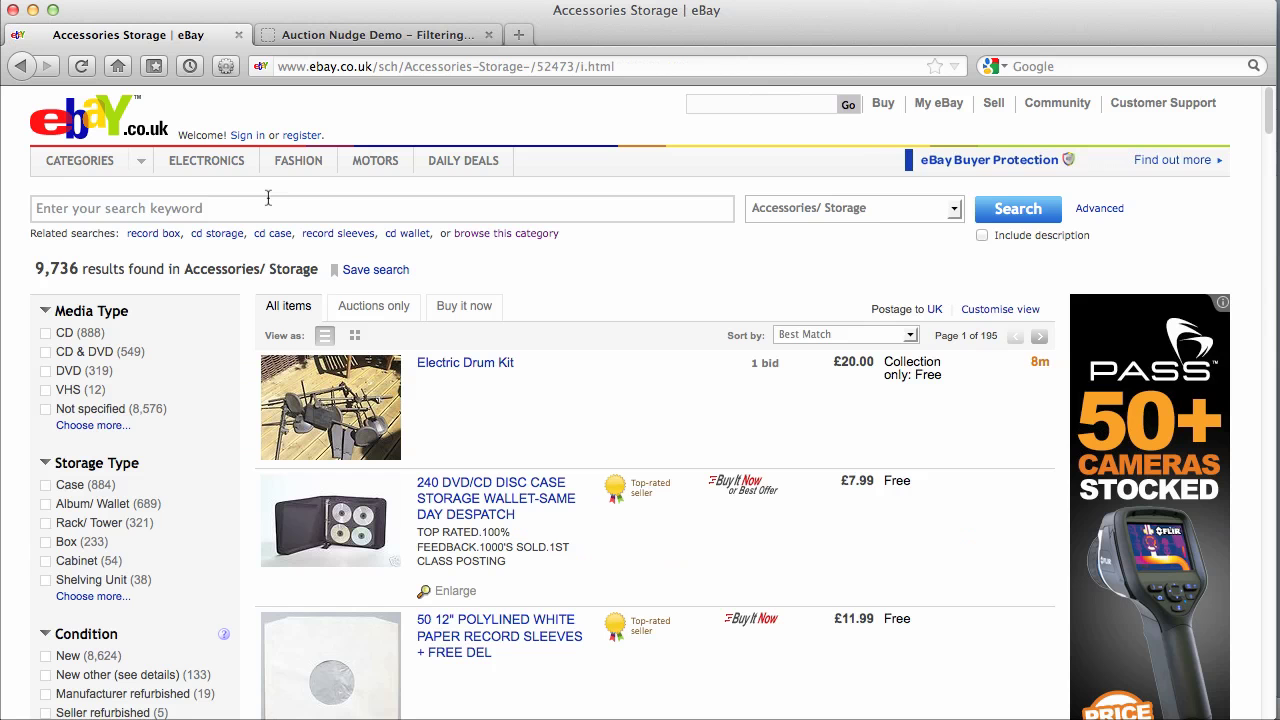
# Step: Copy the category ID 52473 from the Accessories/ Storage page's web address
pyautogui.doubleClick(388, 66)
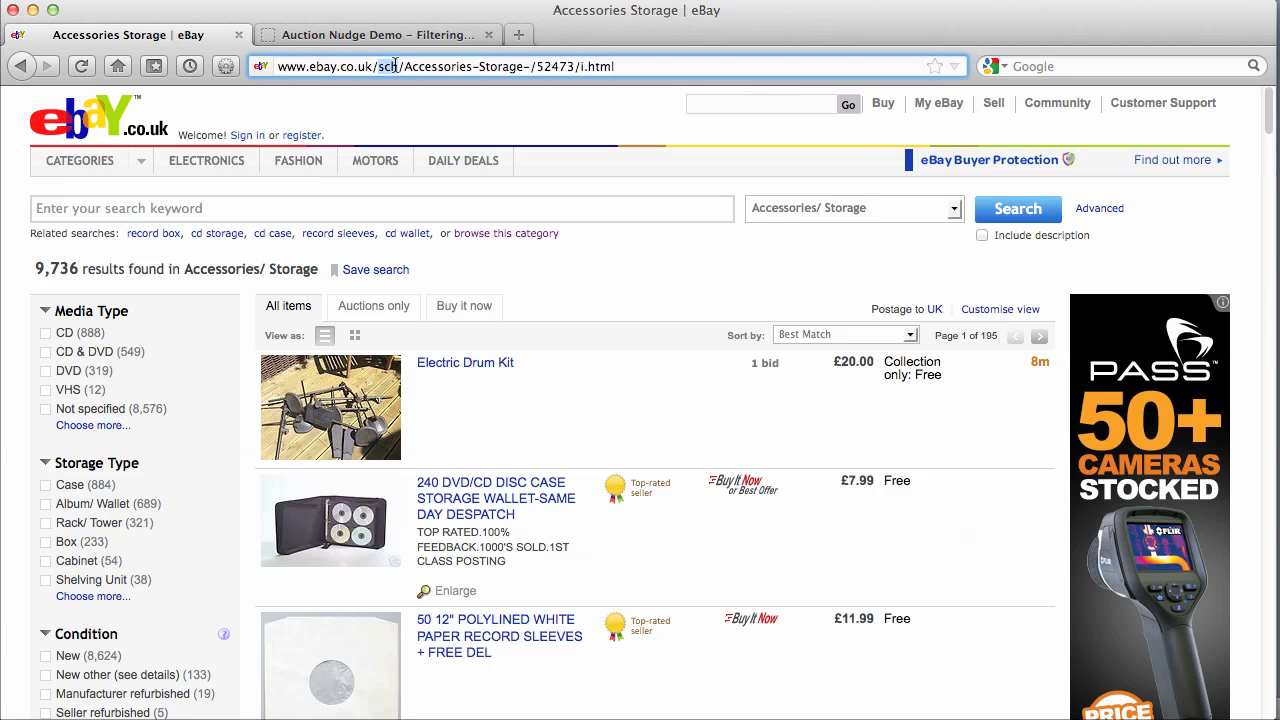
pyautogui.tripleClick(395, 66)
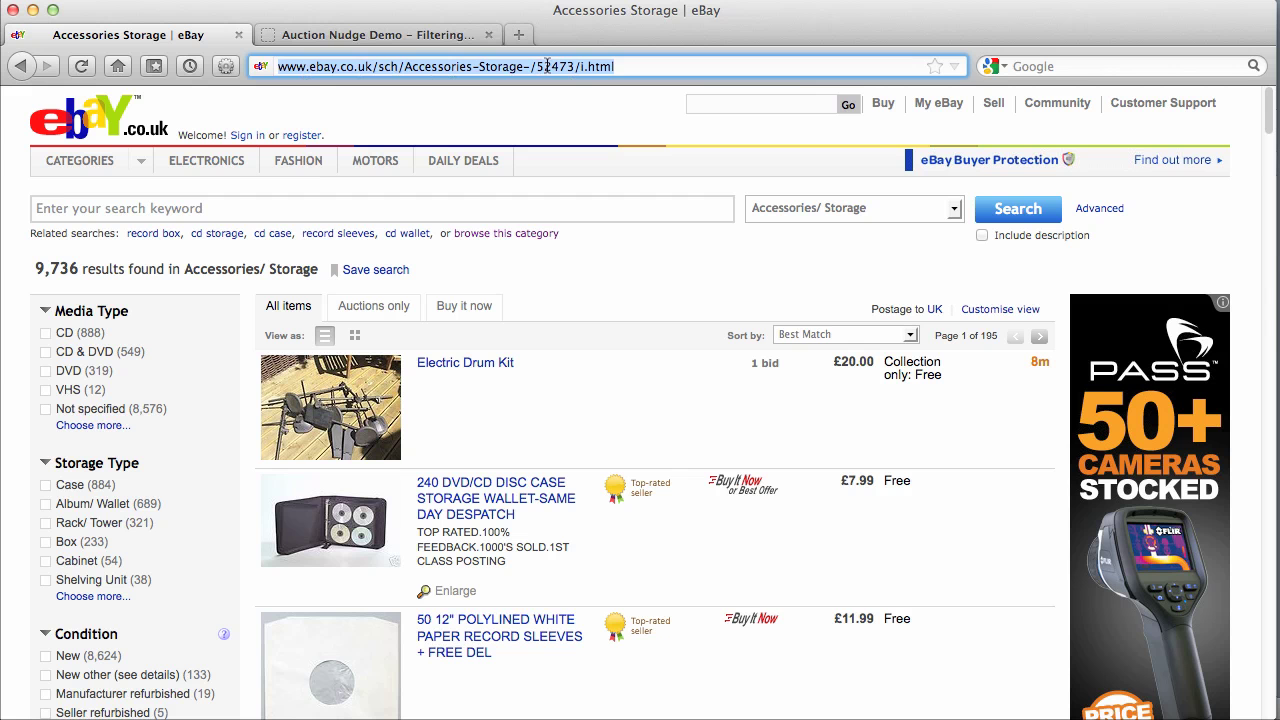
pyautogui.doubleClick(547, 66)
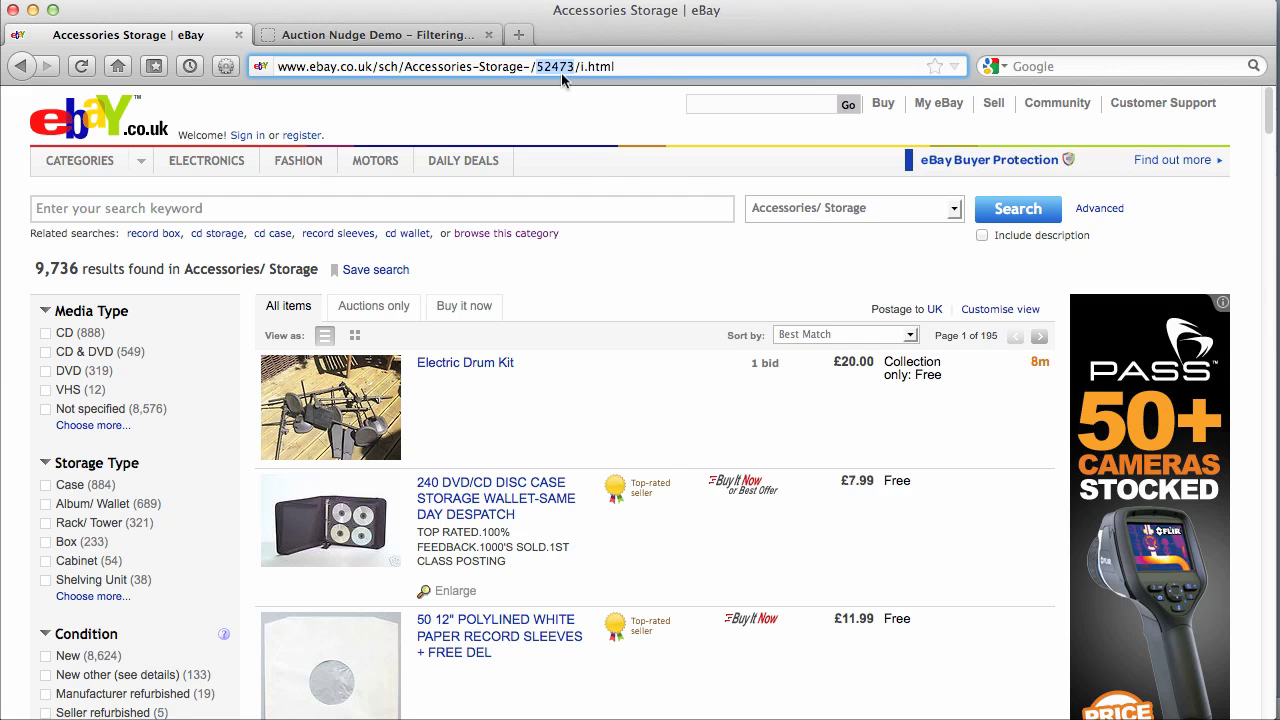
pyautogui.rightClick(555, 65)
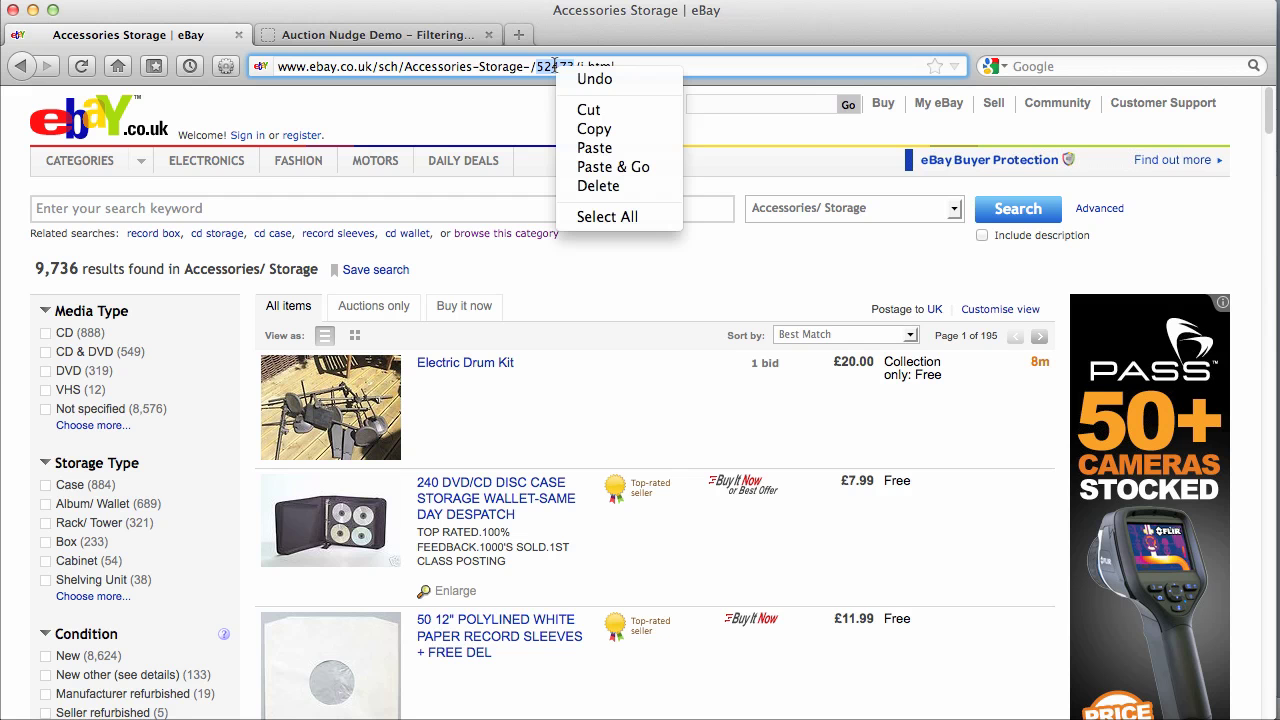
pyautogui.click(594, 129)
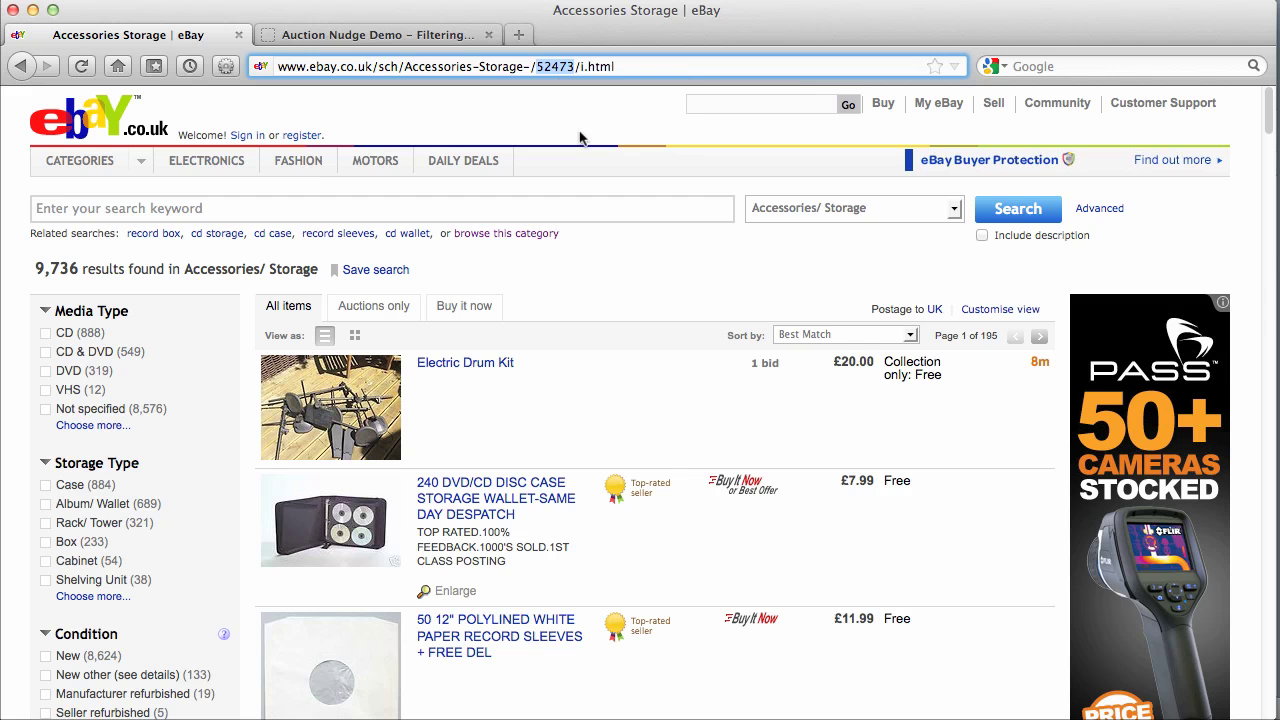
# Step: Return to the Auction Nudge listings tool and show the eBay UK listings for user ID soundswholesale
pyautogui.click(22, 66)
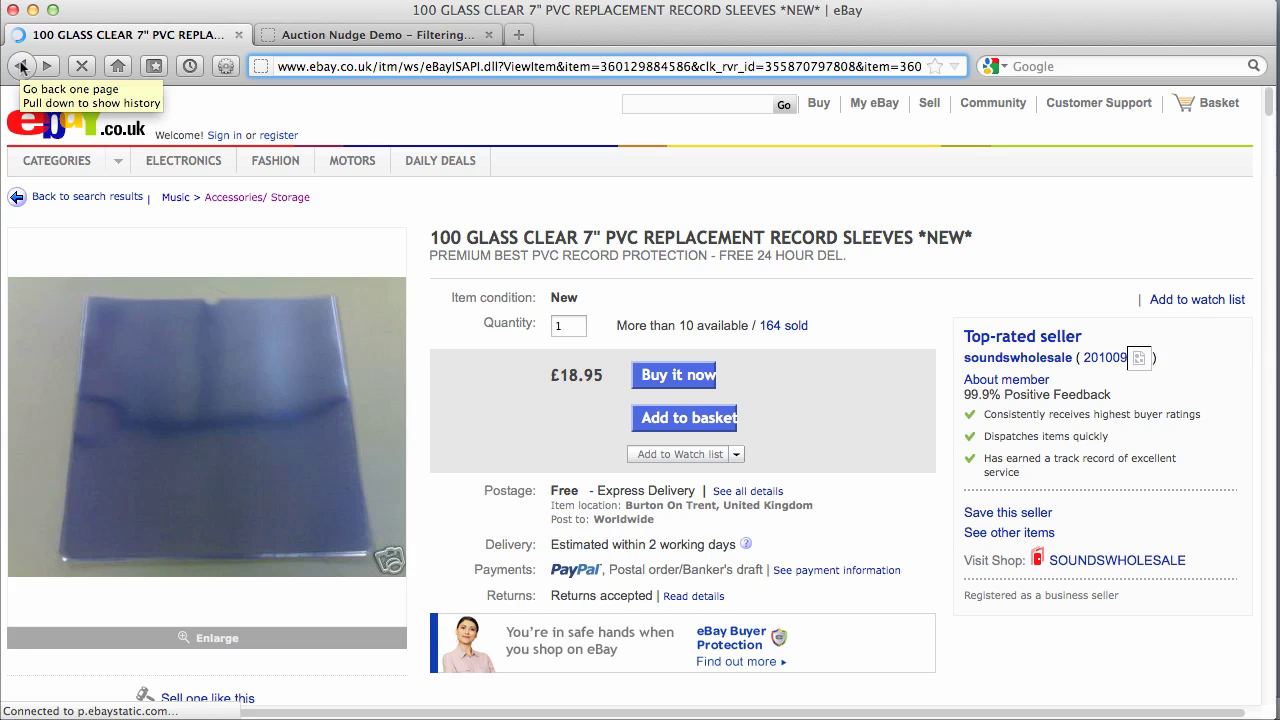
pyautogui.click(22, 66)
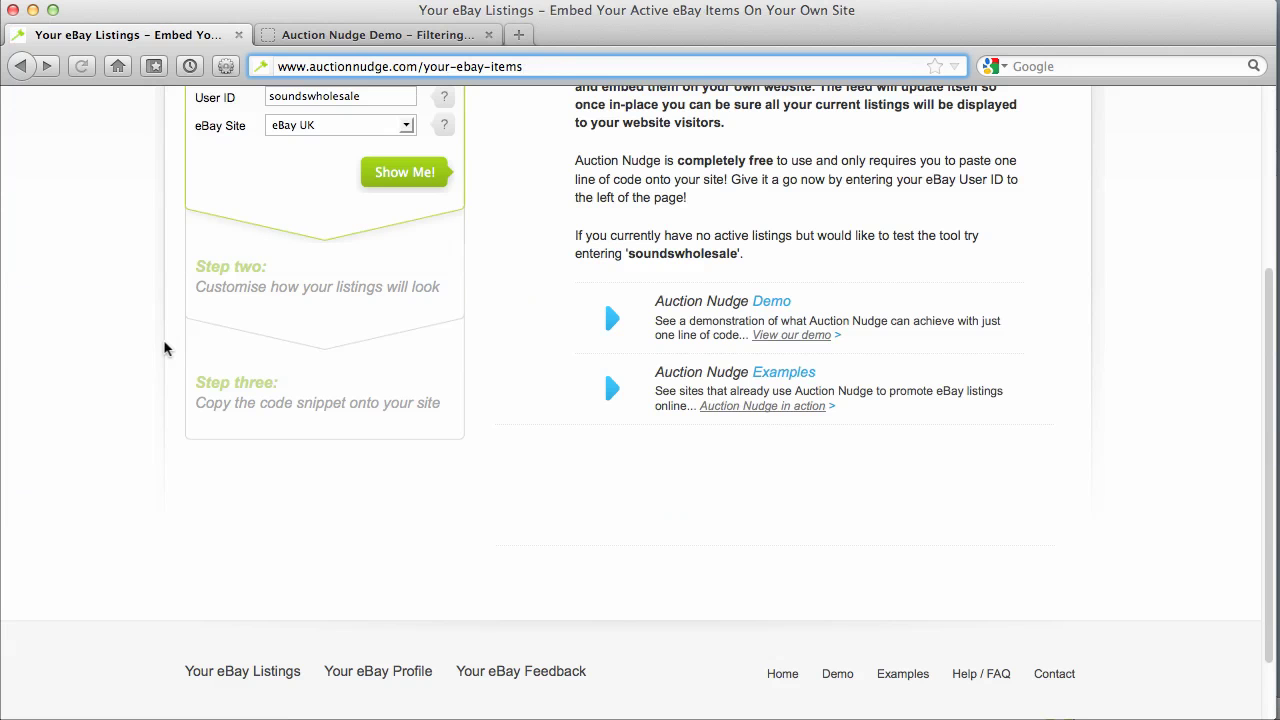
pyautogui.scroll(3, 165, 348)
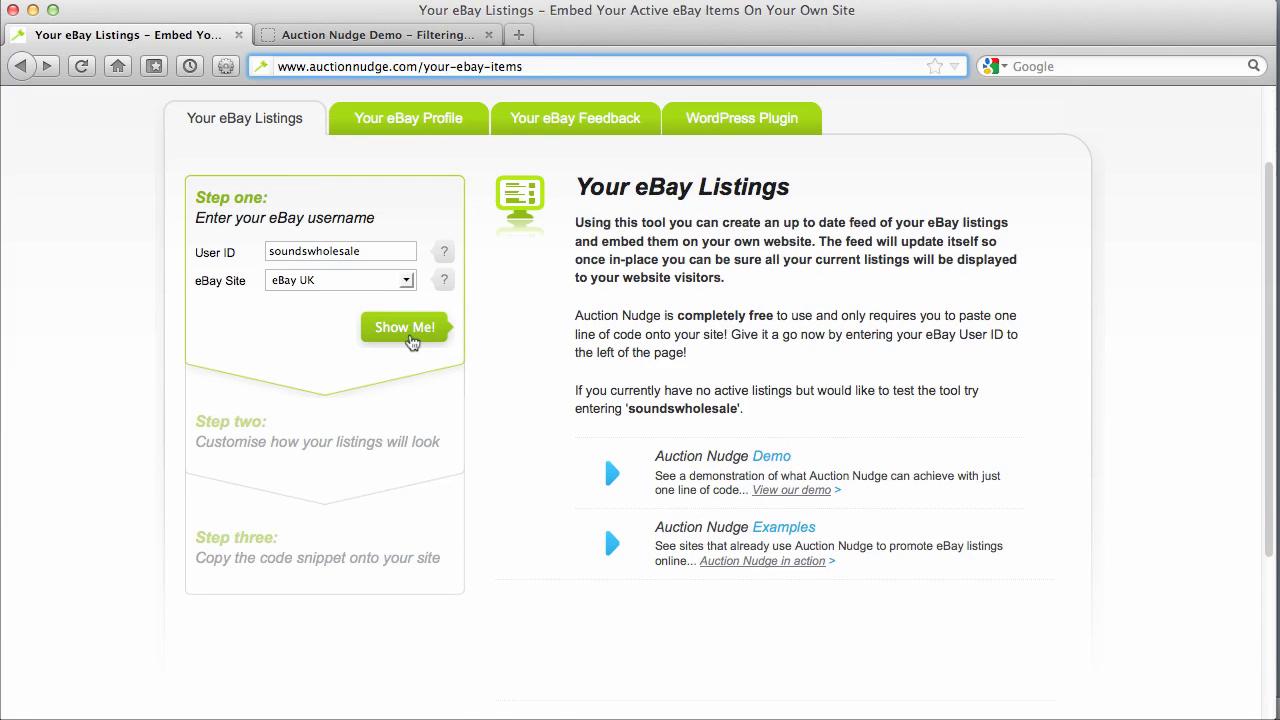
pyautogui.click(411, 340)
# Step: Set the number of listings shown to 100 items and refresh the preview
pyautogui.scroll(-4, 409, 340)
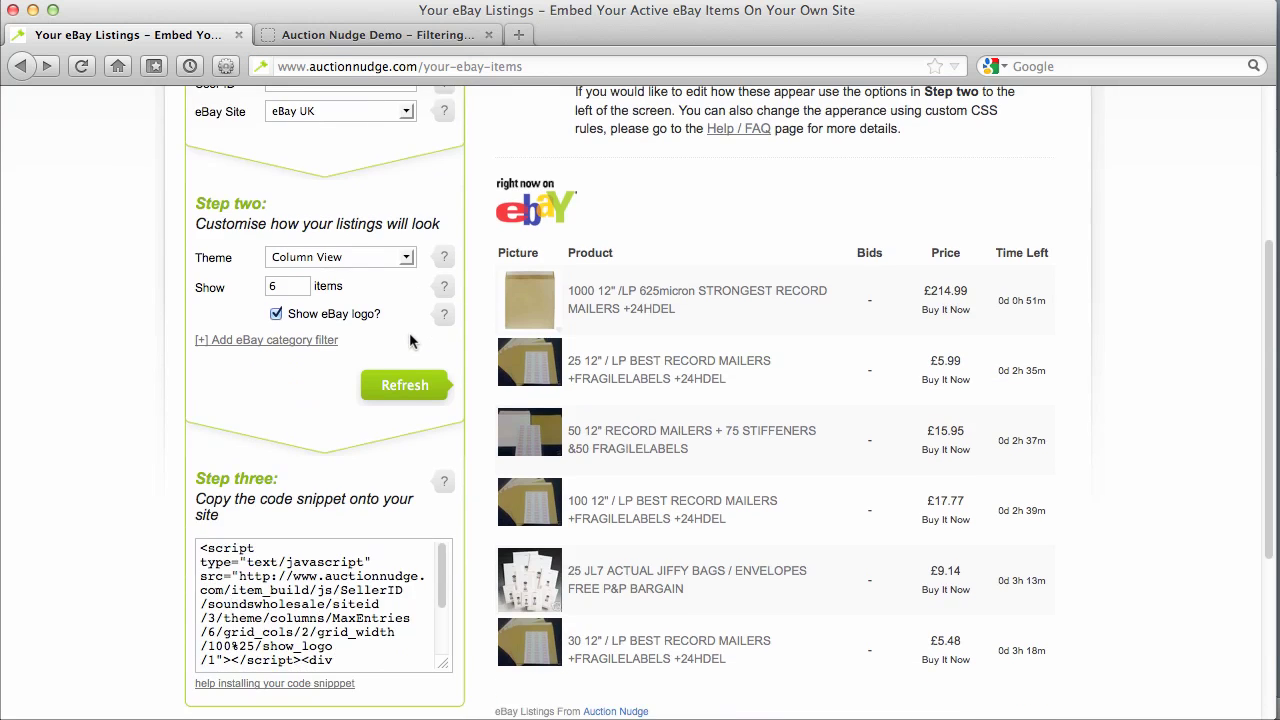
pyautogui.doubleClick(296, 270)
pyautogui.write('100')
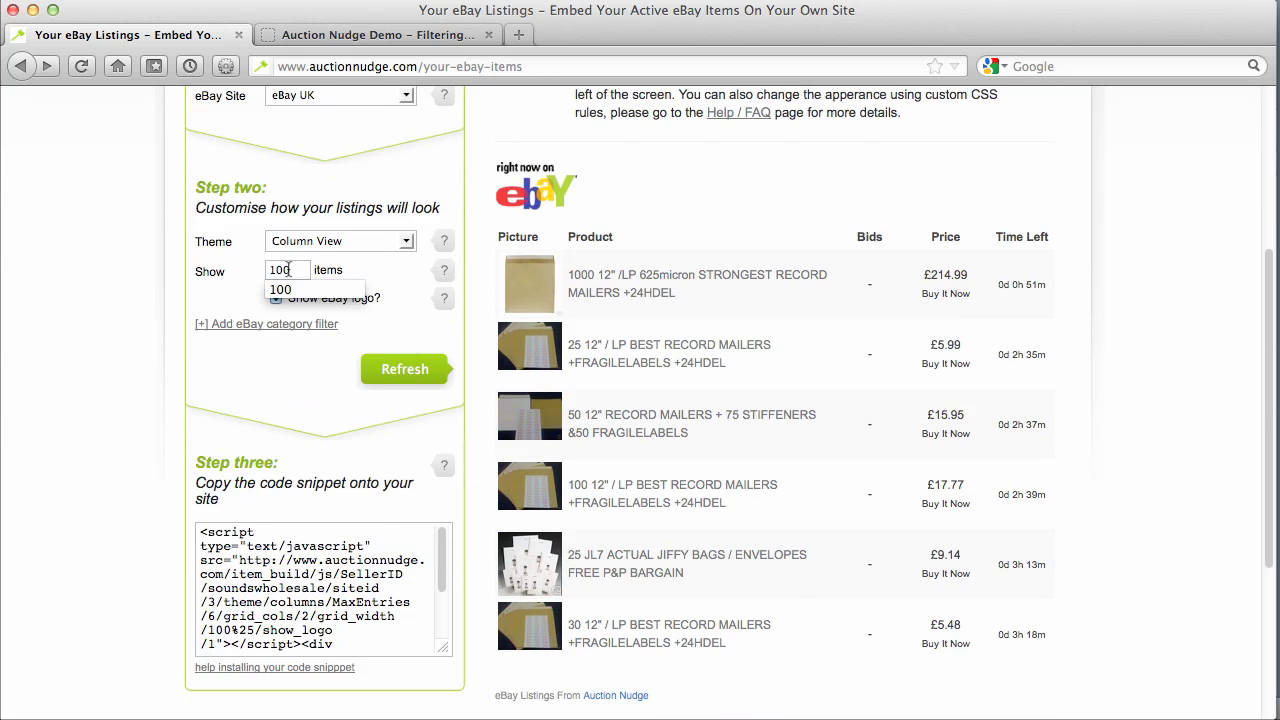
pyautogui.click(288, 291)
pyautogui.click(410, 375)
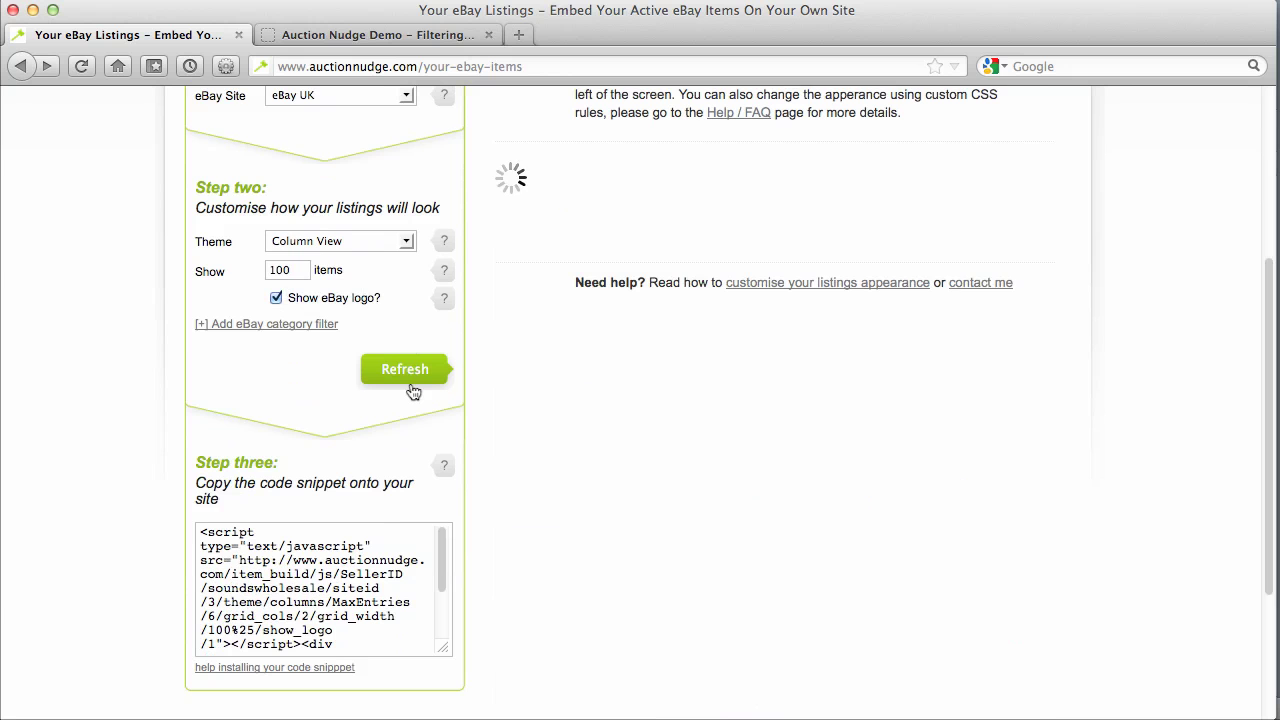
# Step: Examine the range of products in the refreshed, unfiltered listings preview
pyautogui.scroll(-5, 697, 283)
pyautogui.scroll(-15, 697, 283)
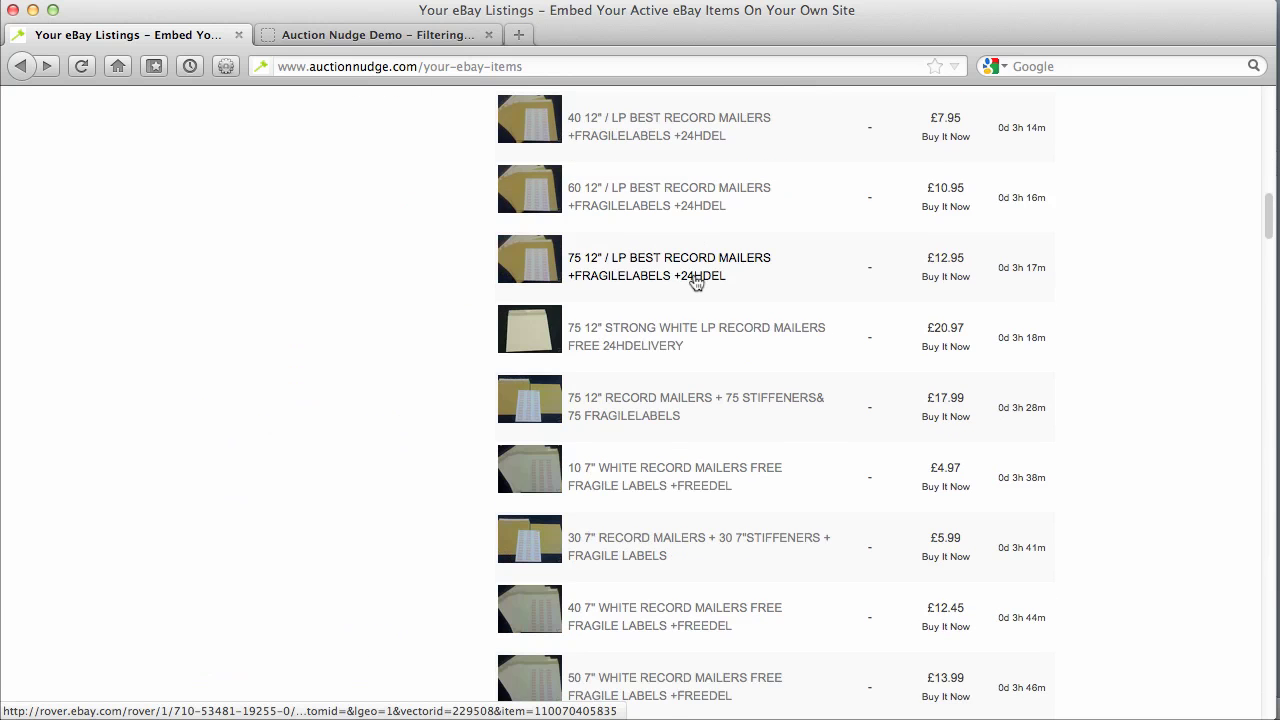
pyautogui.scroll(-15, 697, 283)
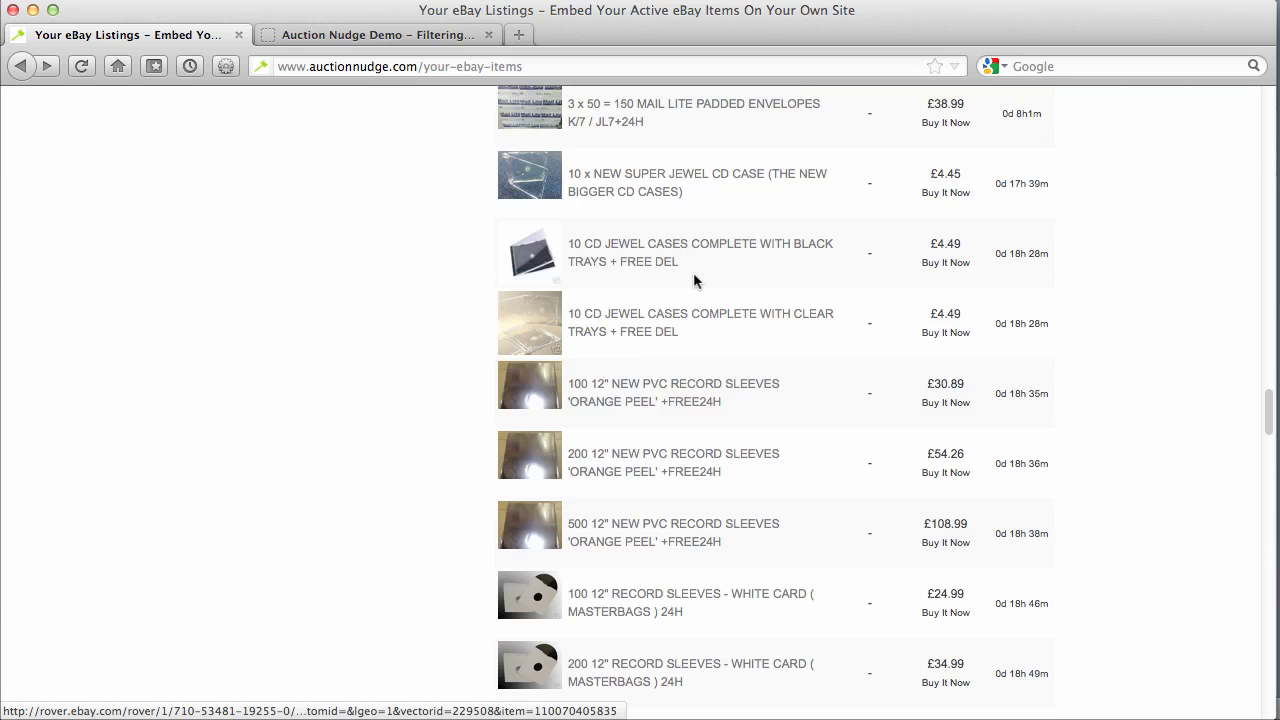
pyautogui.scroll(15, 697, 283)
pyautogui.scroll(-10, 693, 275)
pyautogui.scroll(12, 695, 280)
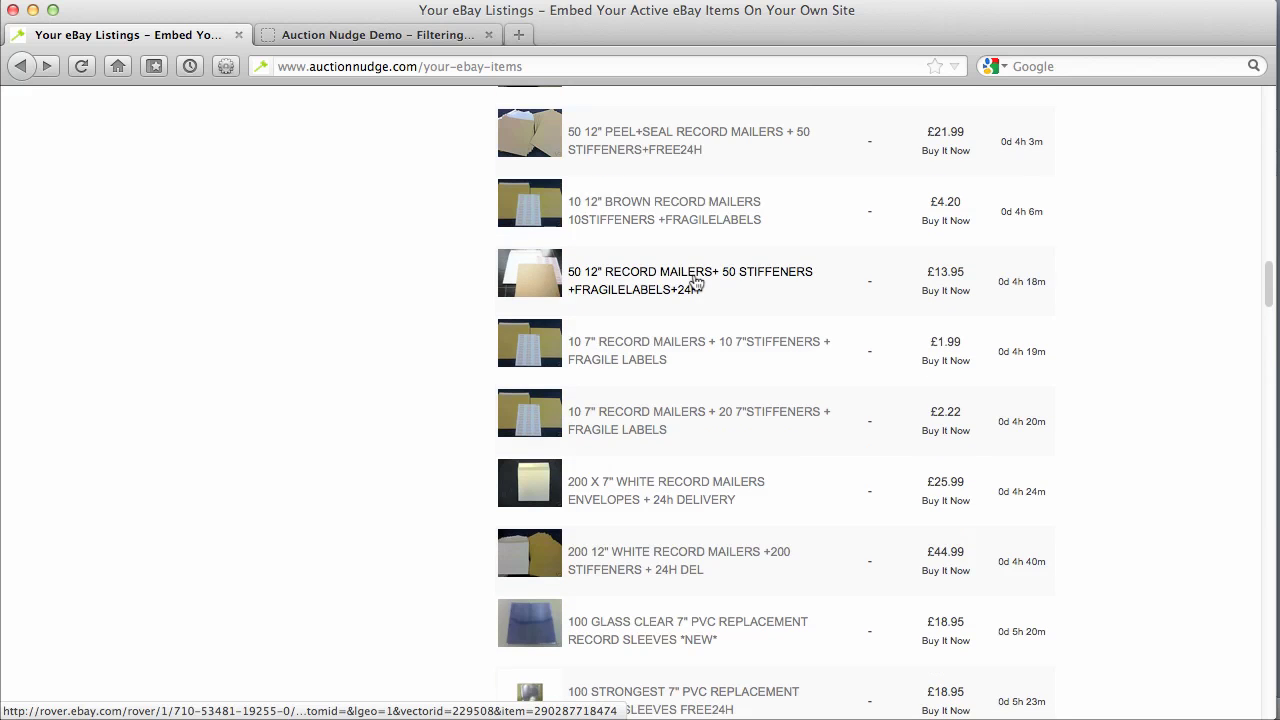
# Step: Add the eBay category filter with category ID 52473, refresh the preview and look through the filtered listings
pyautogui.scroll(15, 697, 283)
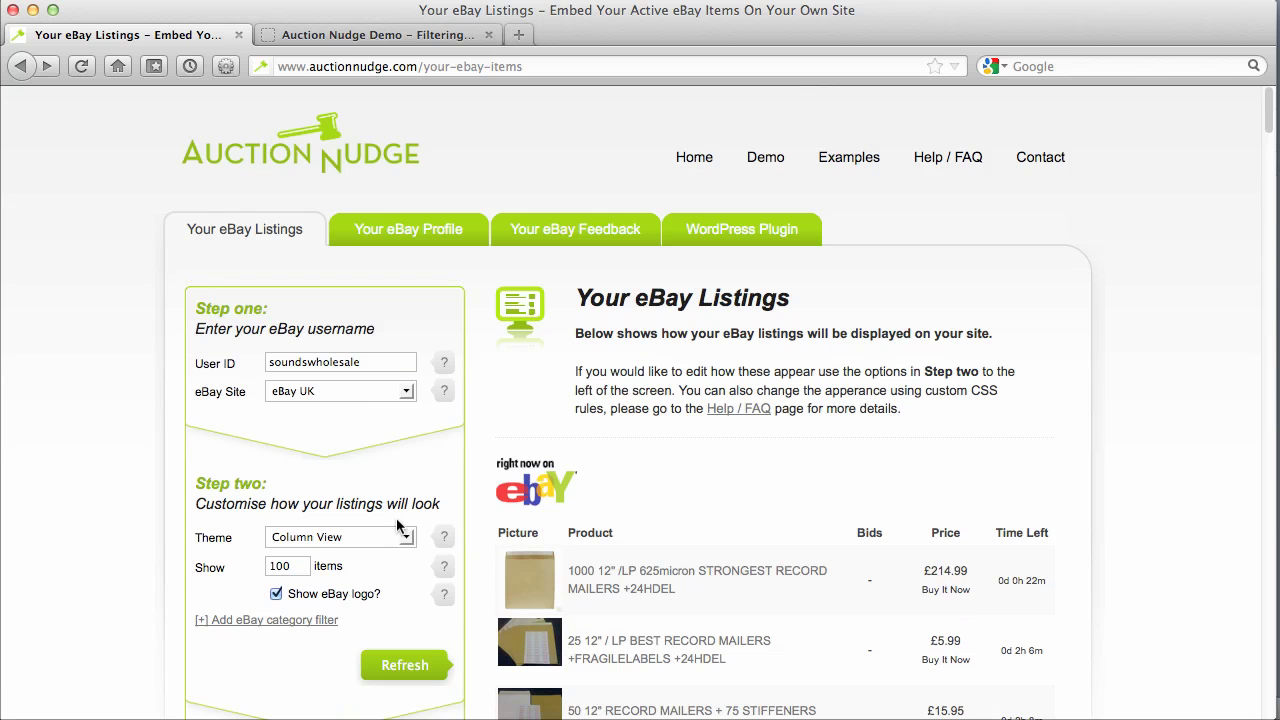
pyautogui.click(272, 620)
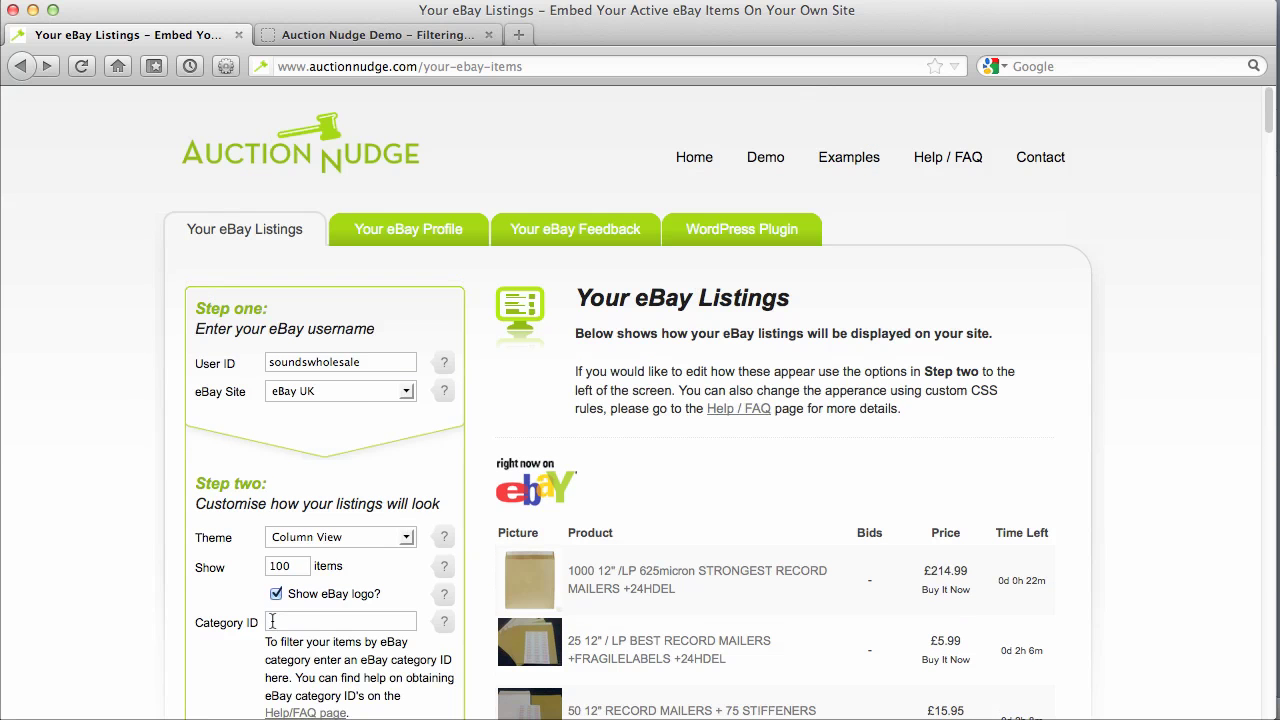
pyautogui.rightClick(271, 622)
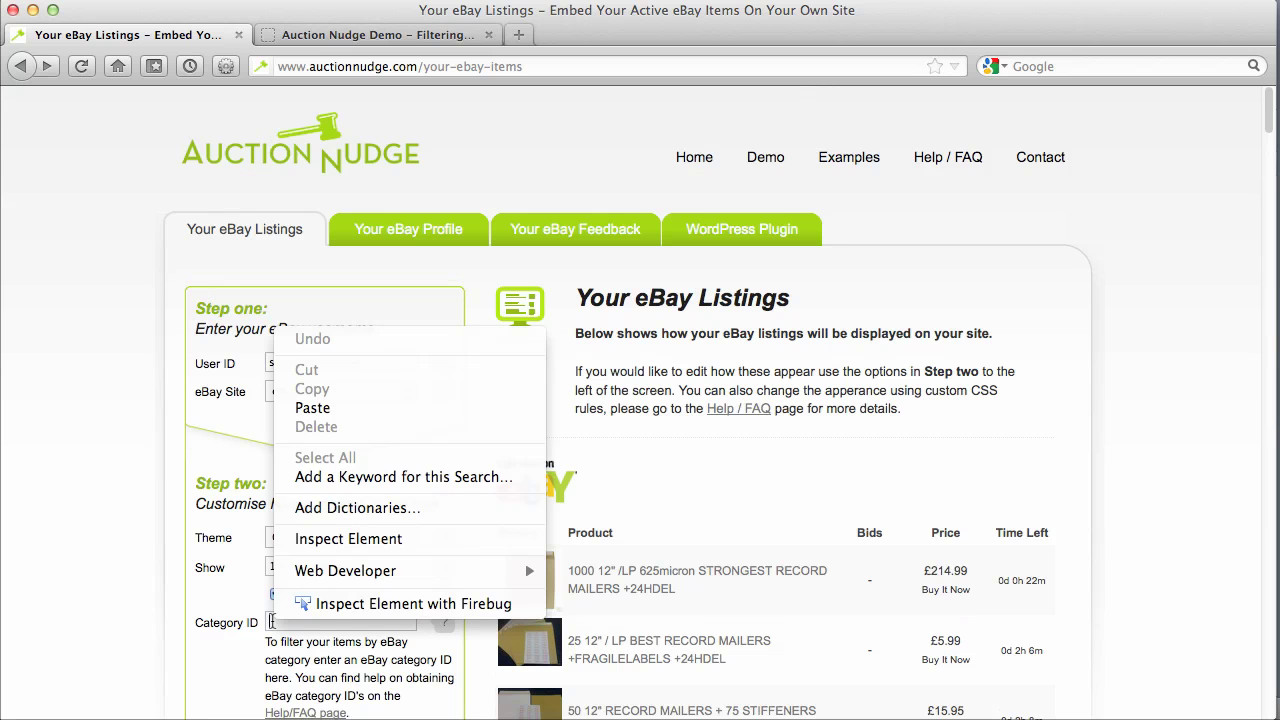
pyautogui.click(360, 410)
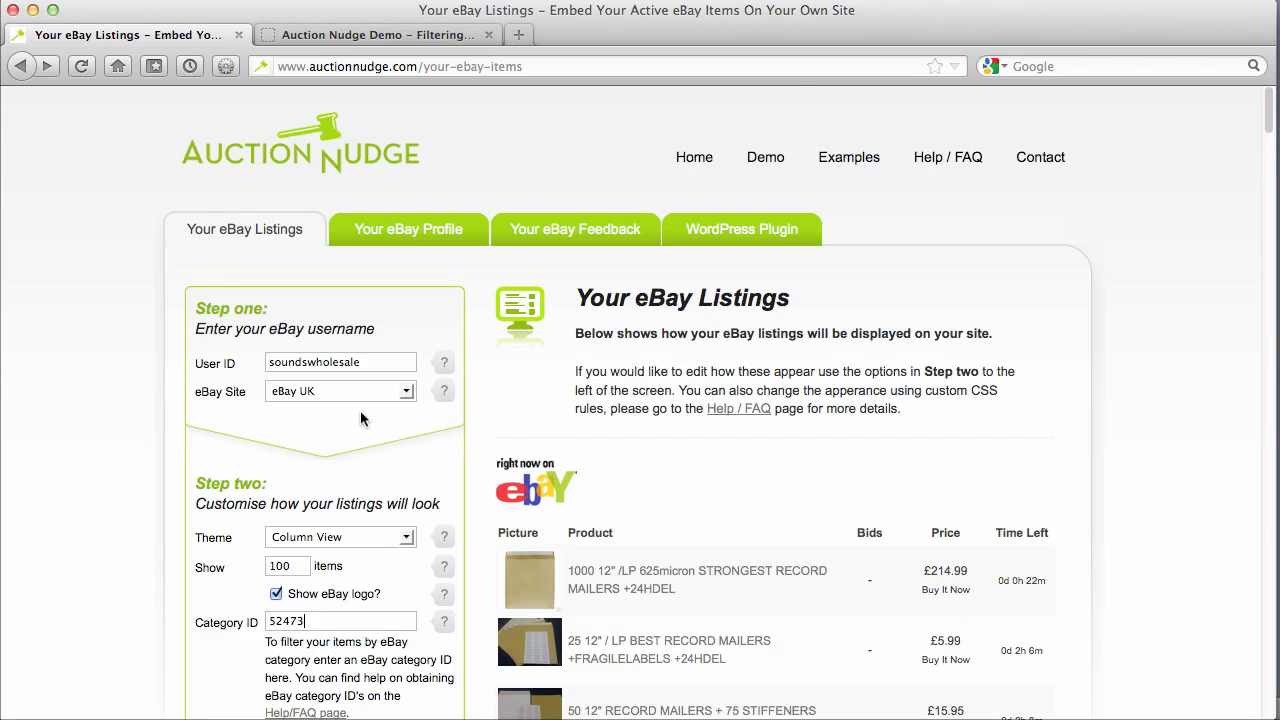
pyautogui.scroll(-3, 127, 467)
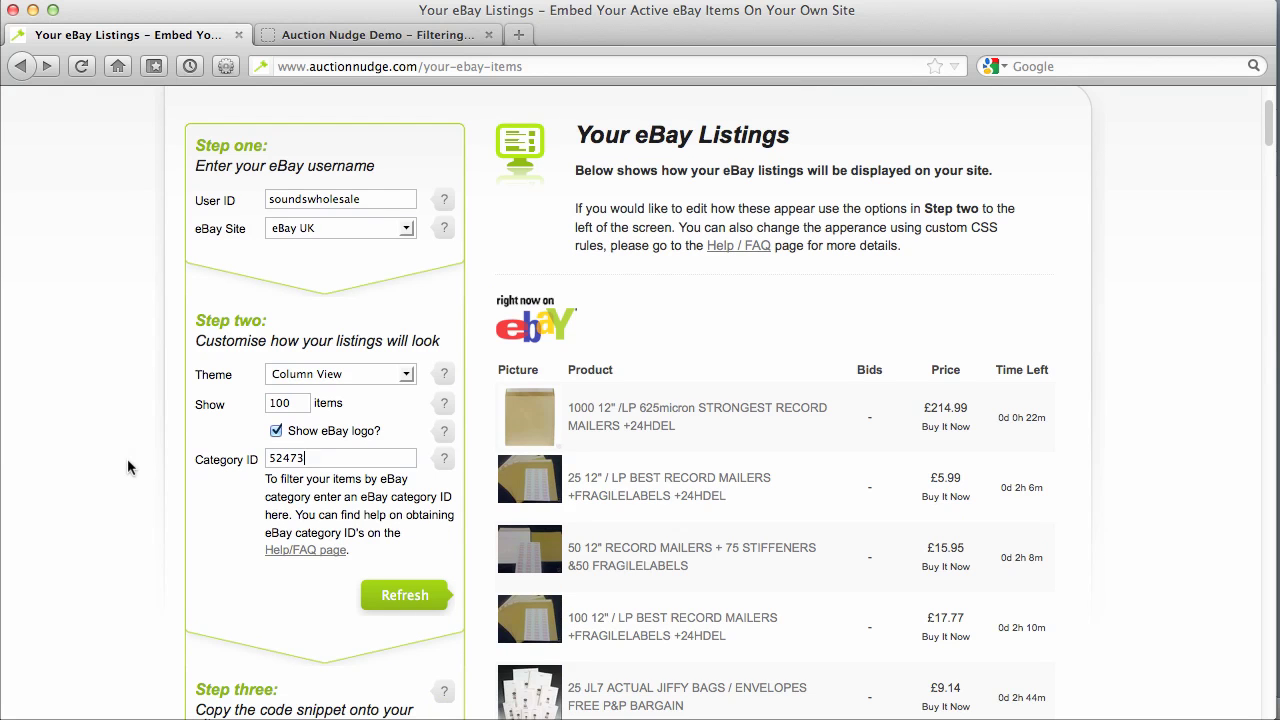
pyautogui.click(417, 597)
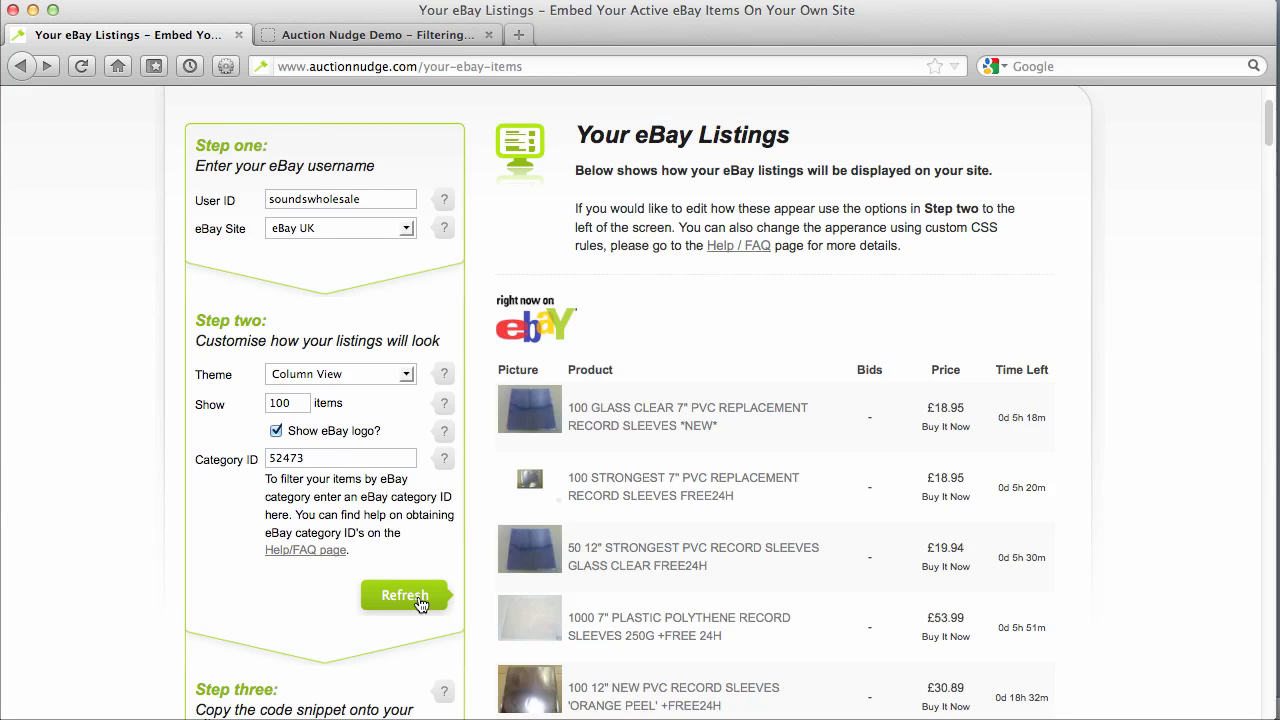
pyautogui.scroll(-10, 1035, 335)
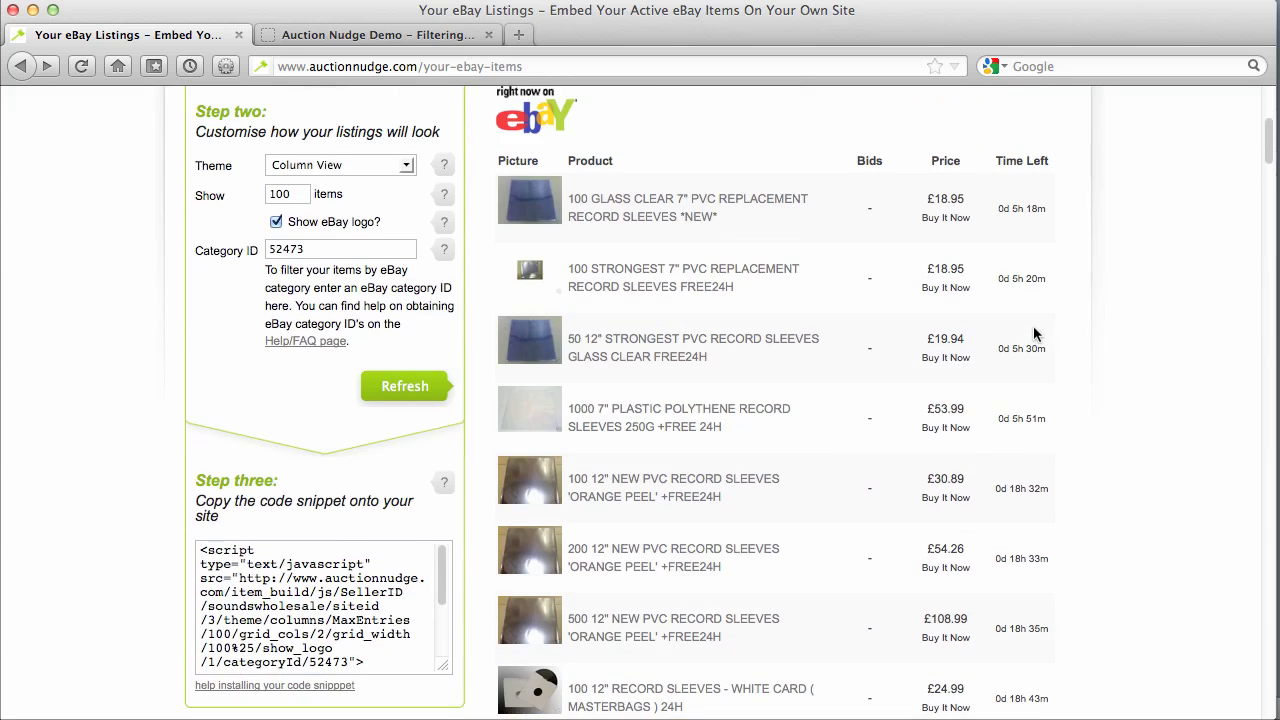
pyautogui.scroll(-1, 1035, 335)
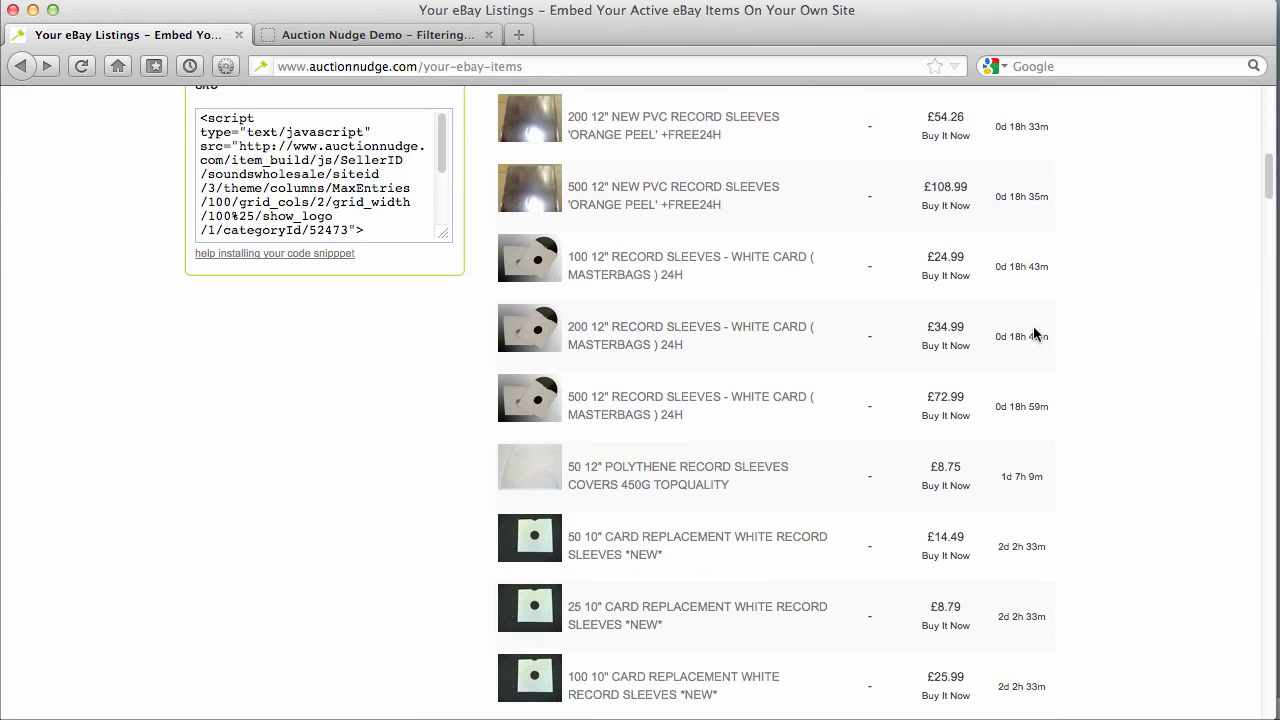
pyautogui.scroll(-4, 1035, 335)
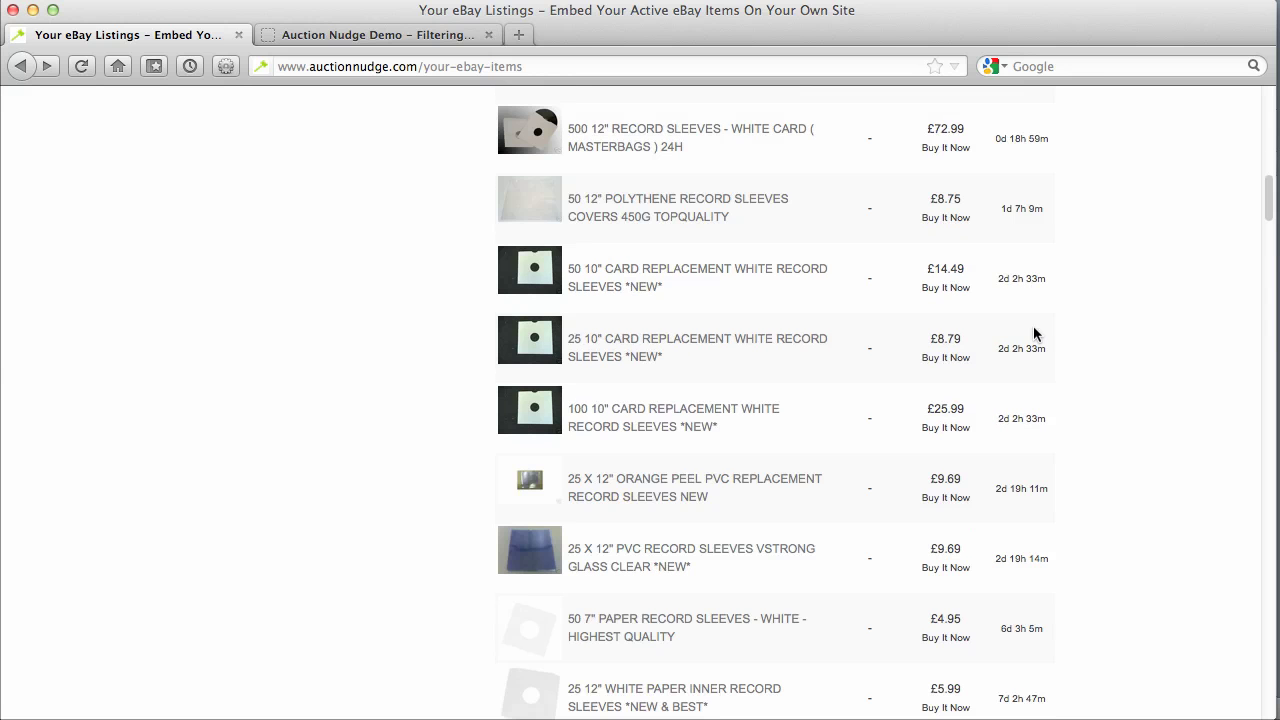
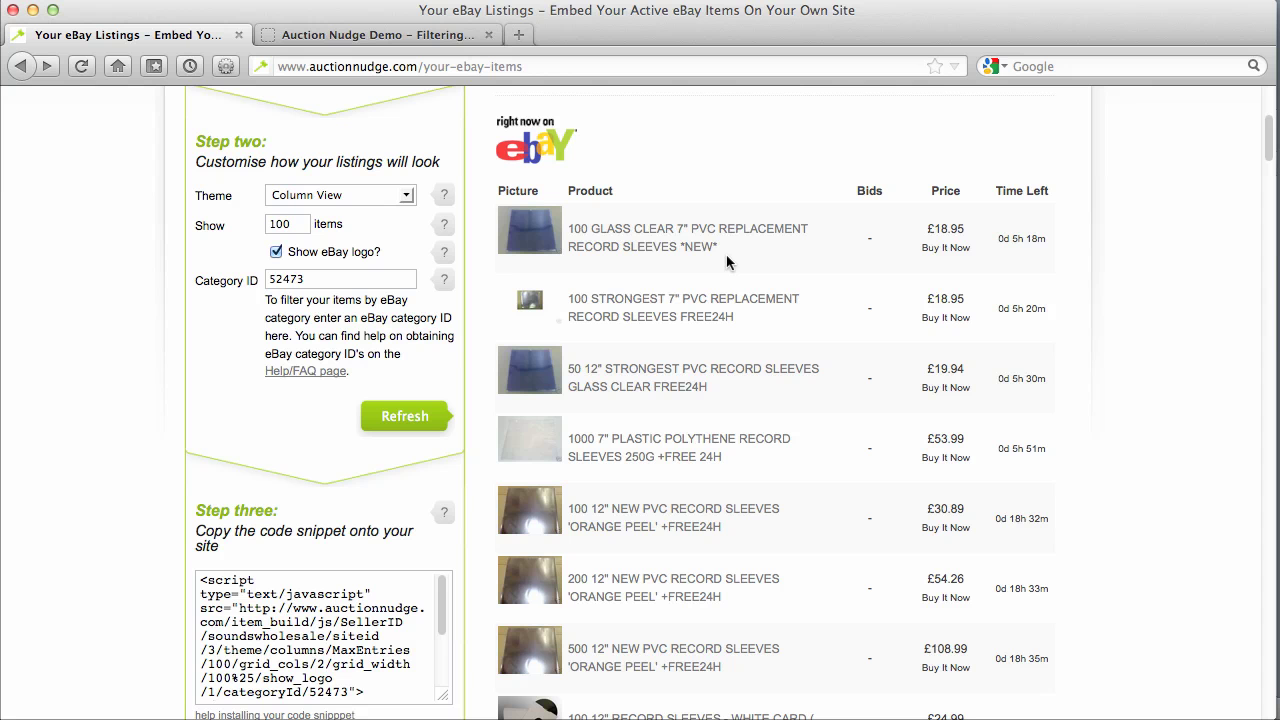
# Step: Clear the category ID and refresh the preview to list all of the seller's items again
pyautogui.doubleClick(344, 279)
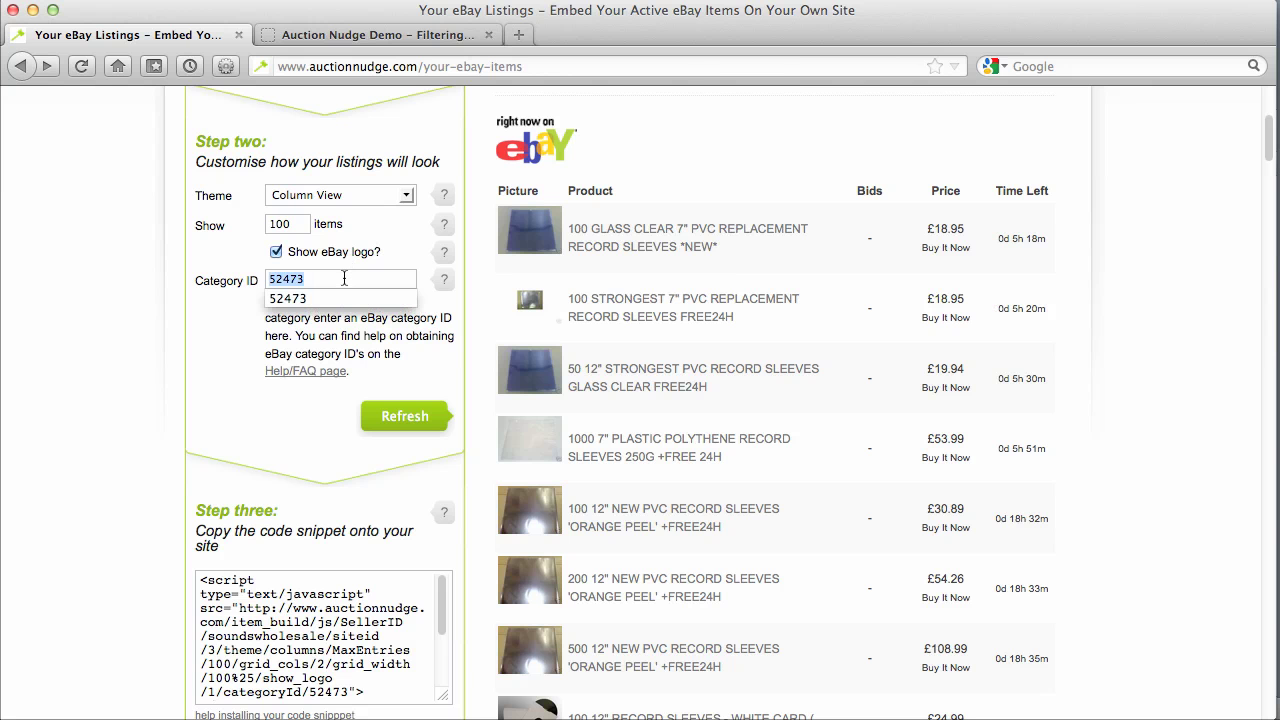
pyautogui.press('BackSpace')
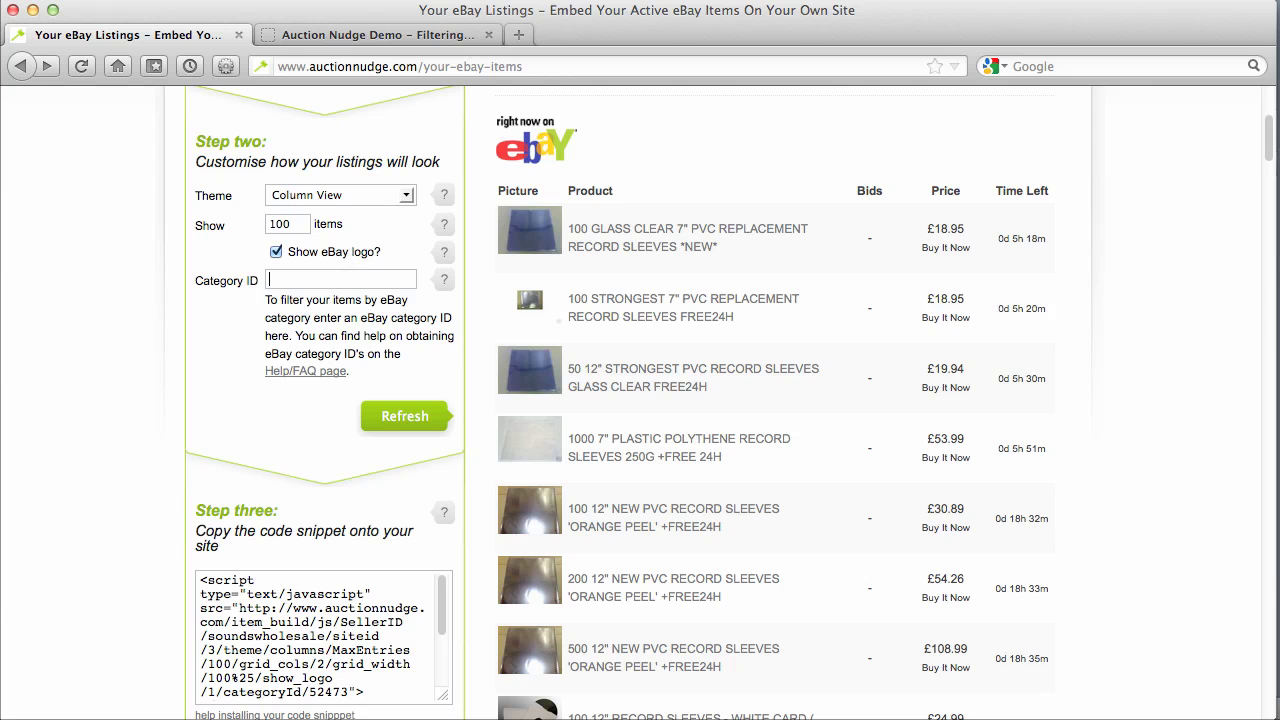
pyautogui.click(405, 418)
# Step: Open the 2 rolls Jiffy bubble wrap 100 metres x 300 mm listing in a new tab and go to its Bubble/ Foam Wrap category
pyautogui.scroll(-15, 767, 338)
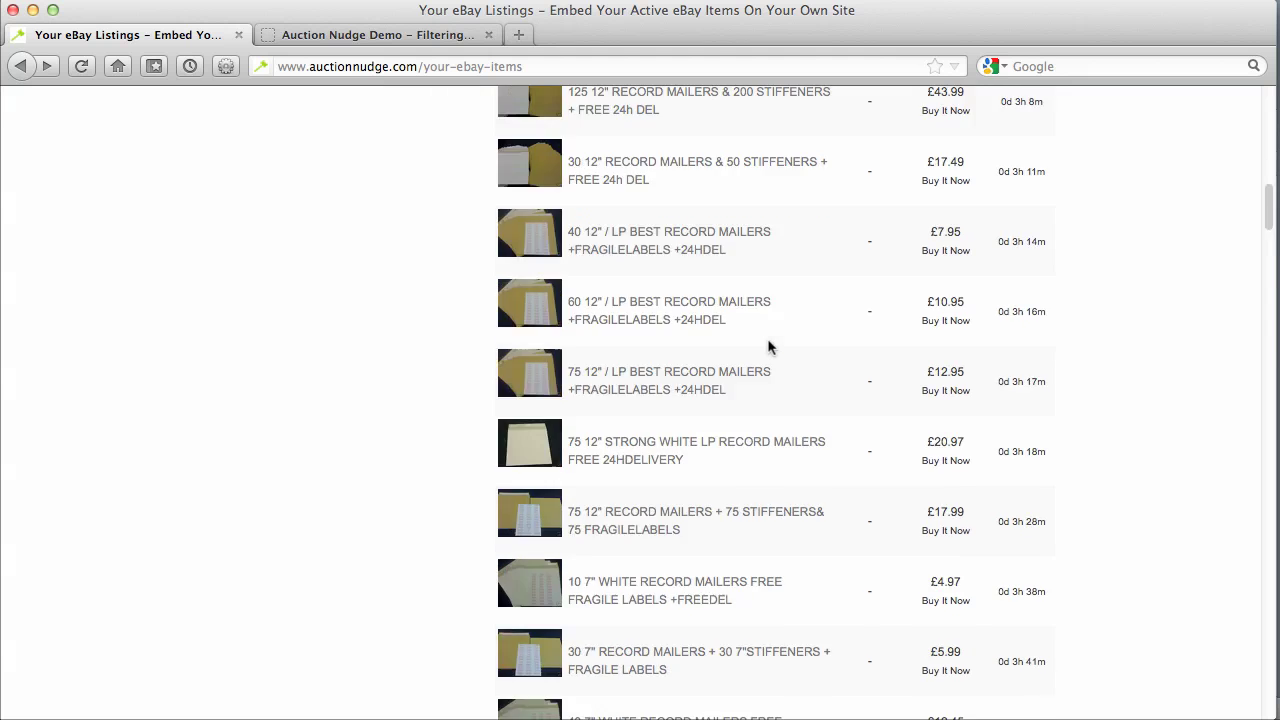
pyautogui.scroll(-15, 769, 346)
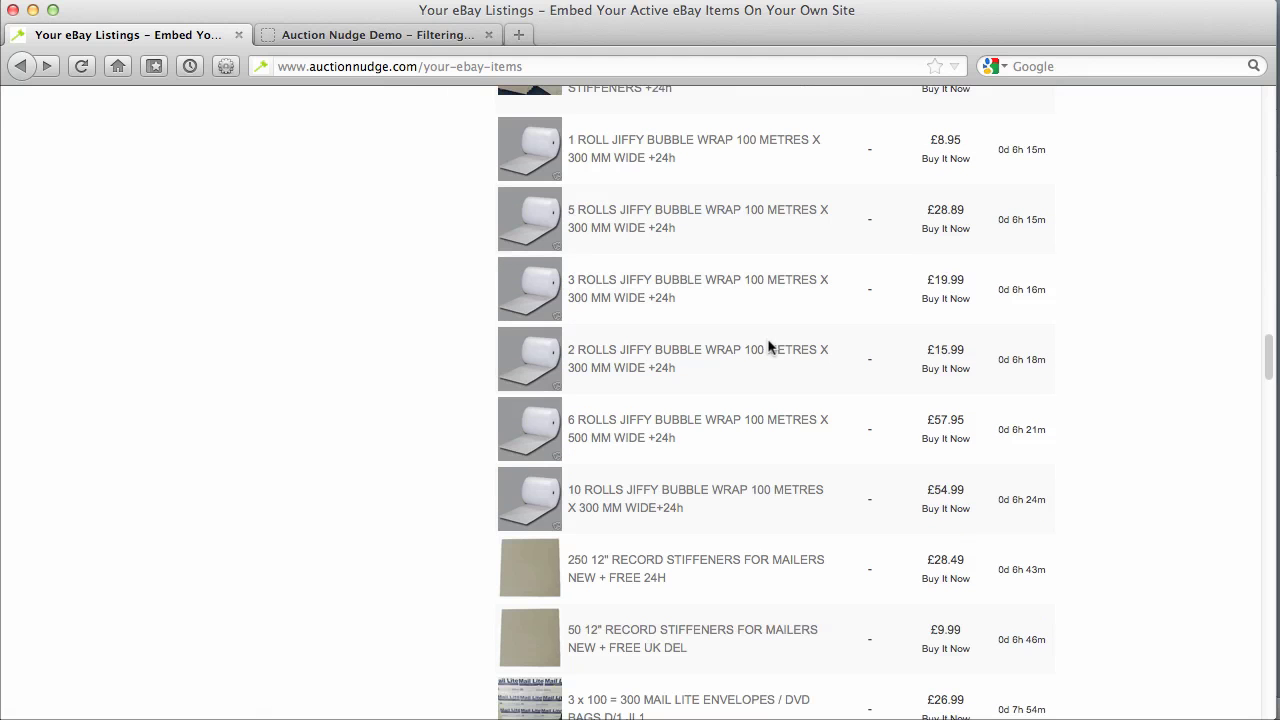
pyautogui.rightClick(662, 354)
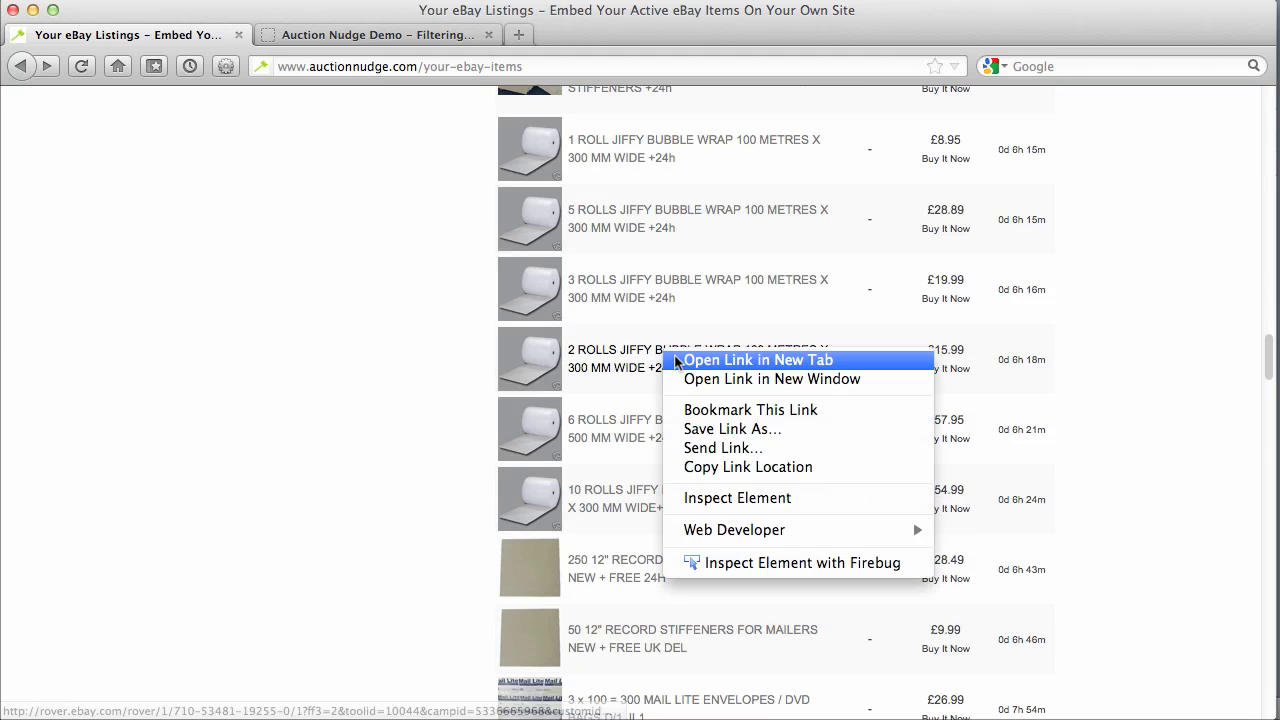
pyautogui.click(679, 364)
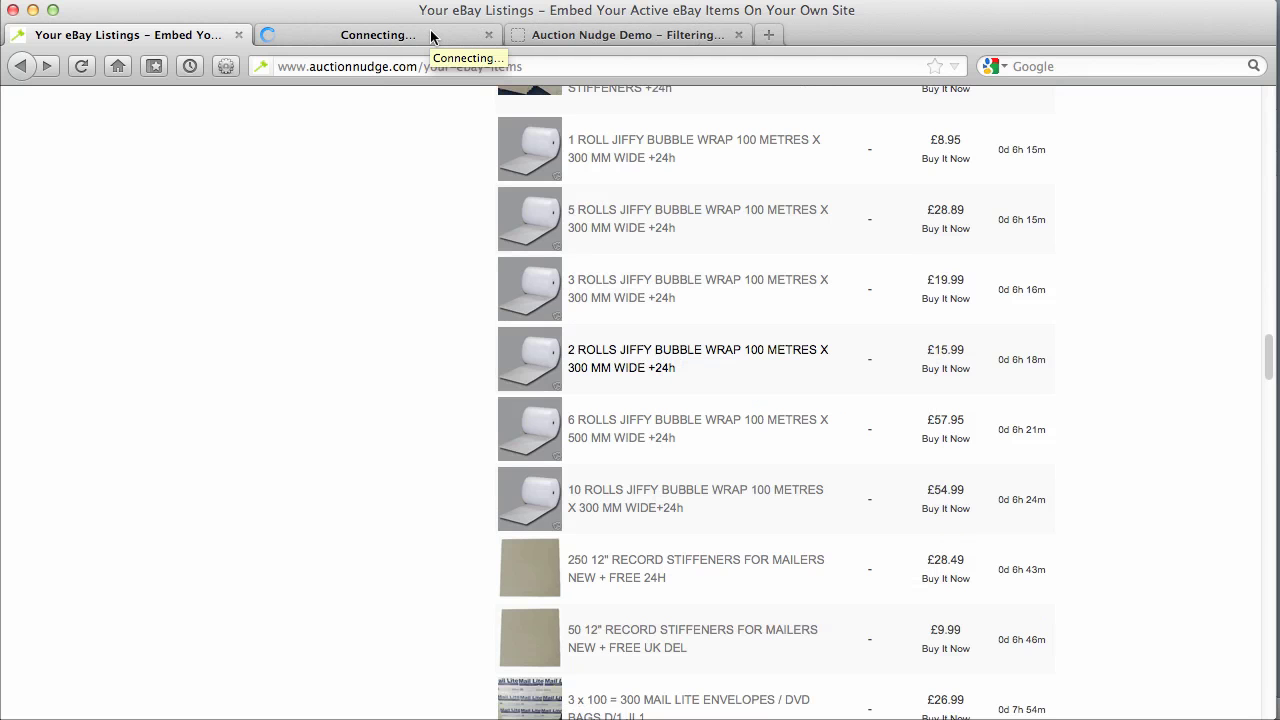
pyautogui.click(431, 36)
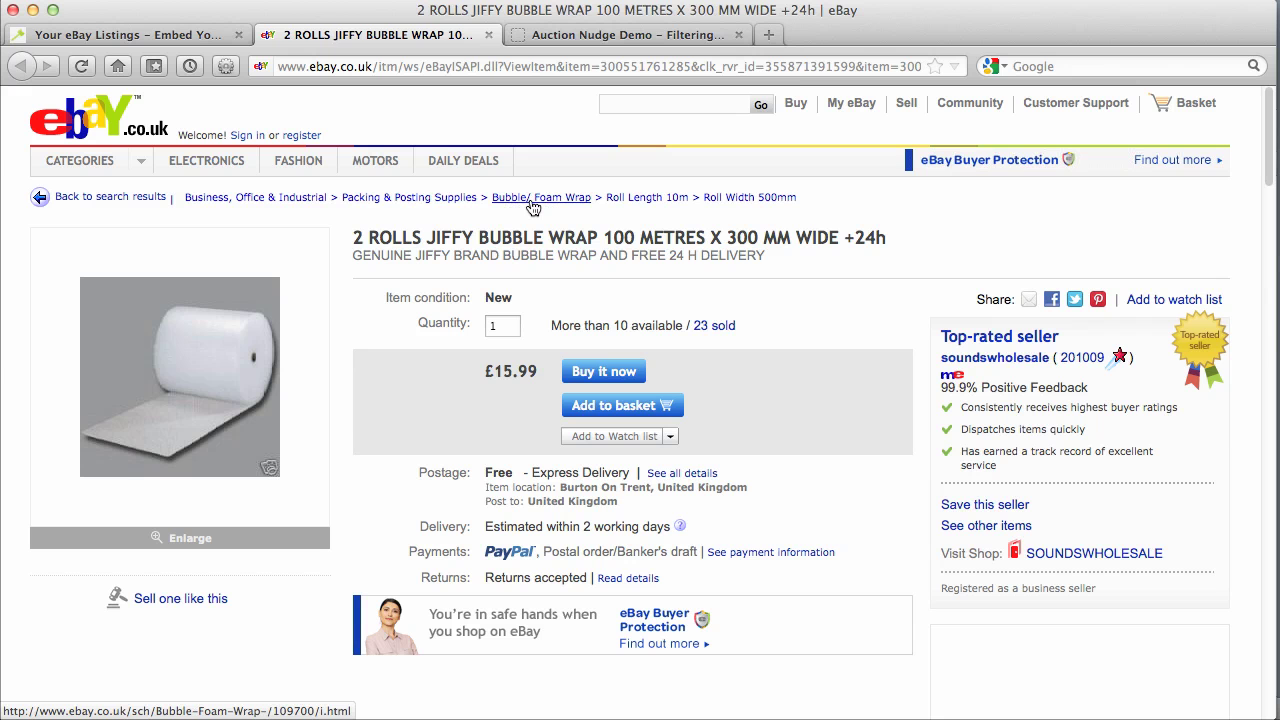
pyautogui.click(533, 200)
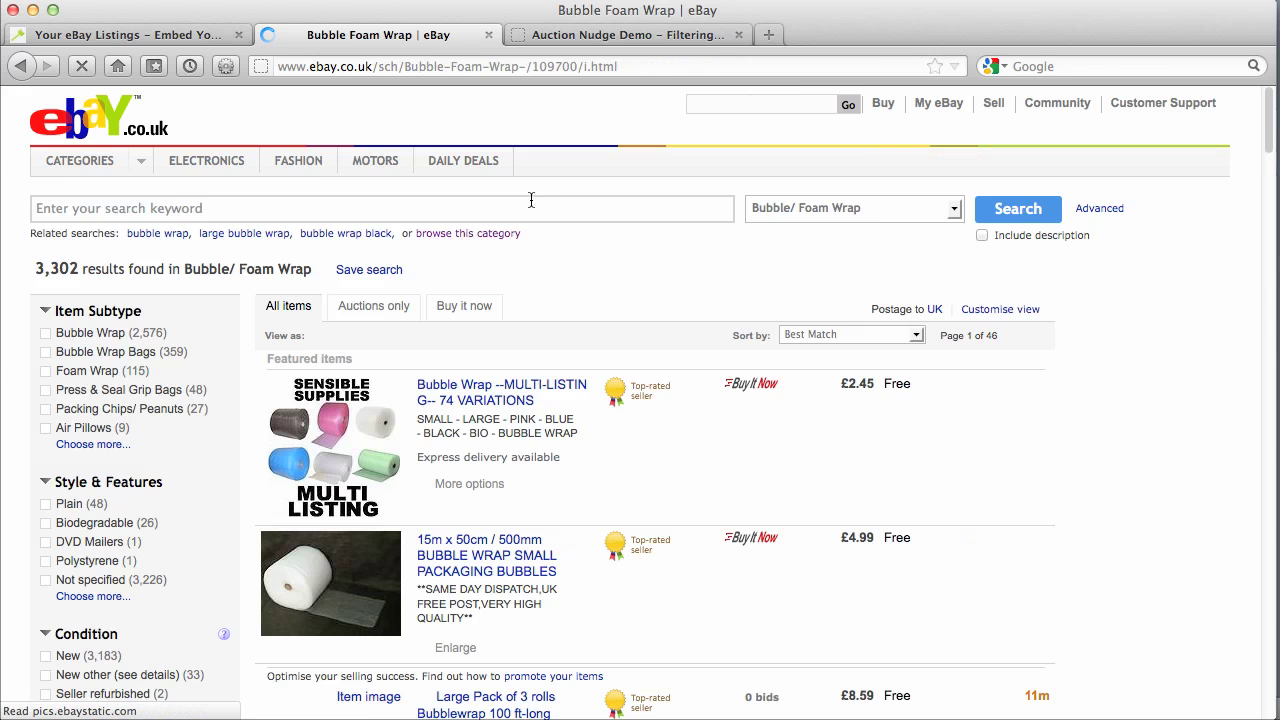
# Step: Copy the category ID 109700 from the Bubble/ Foam Wrap page's web address
pyautogui.doubleClick(555, 66)
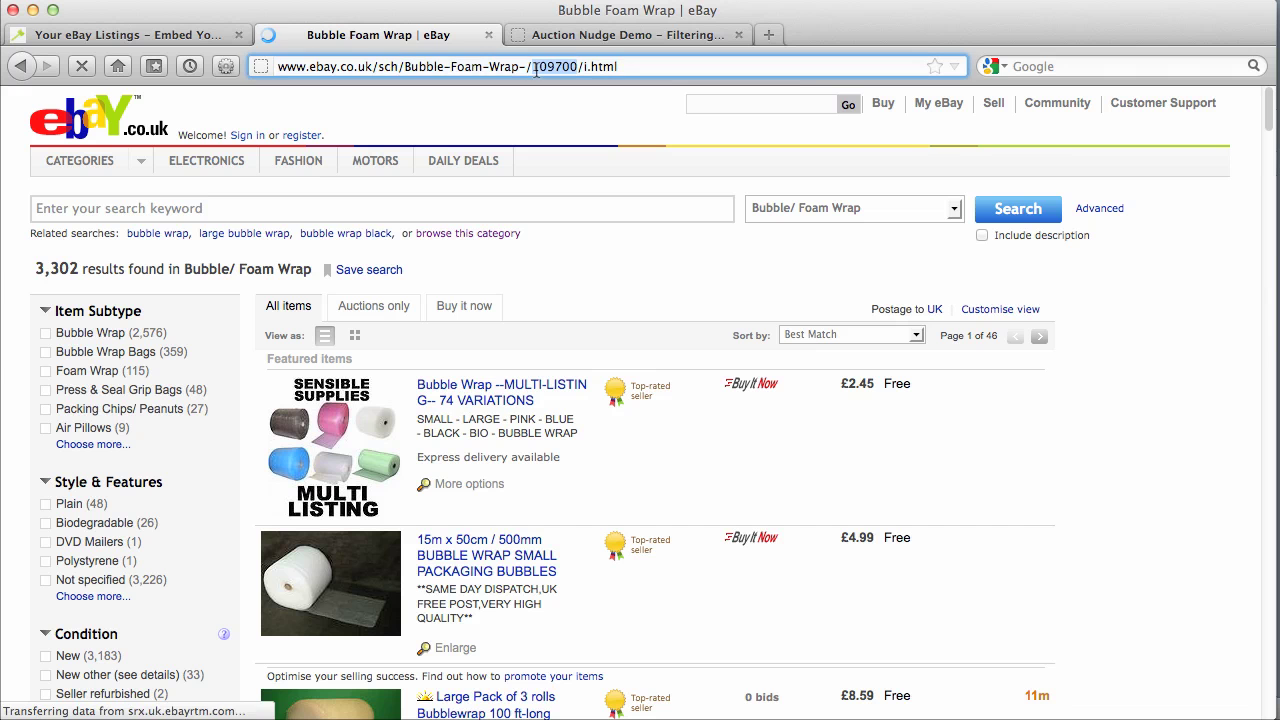
pyautogui.click(536, 68)
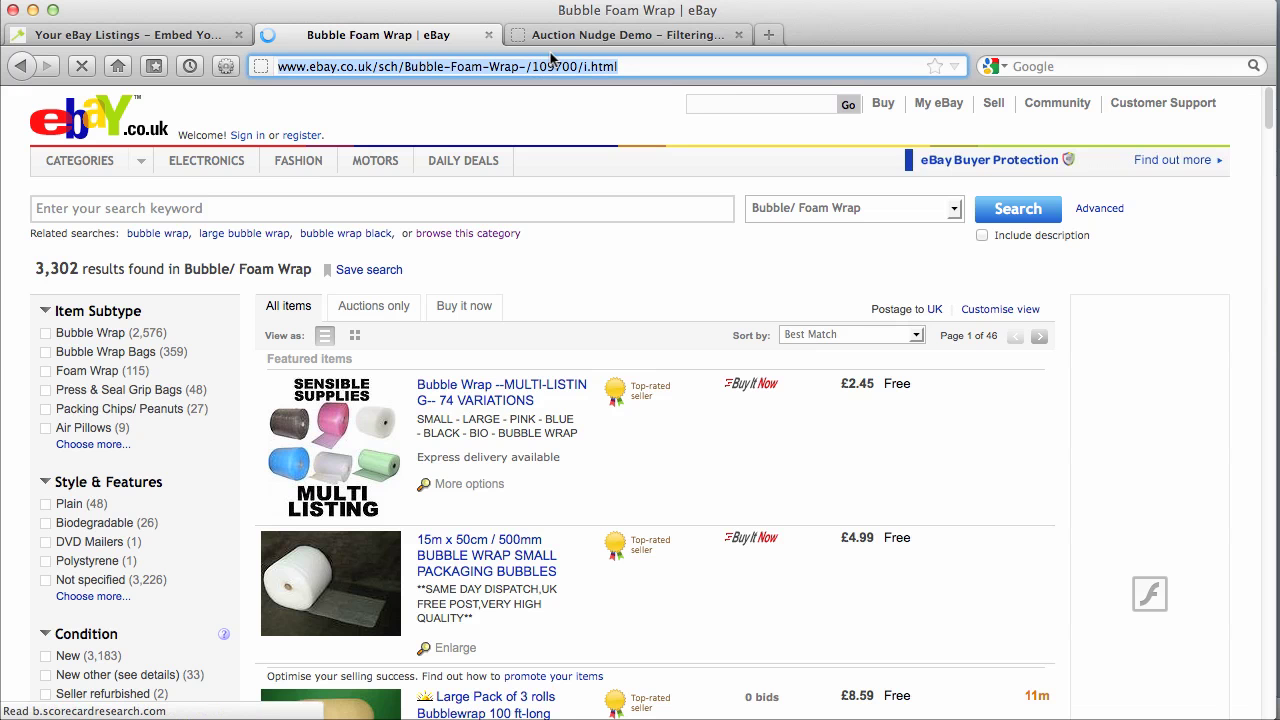
pyautogui.doubleClick(553, 67)
pyautogui.press('super+c')
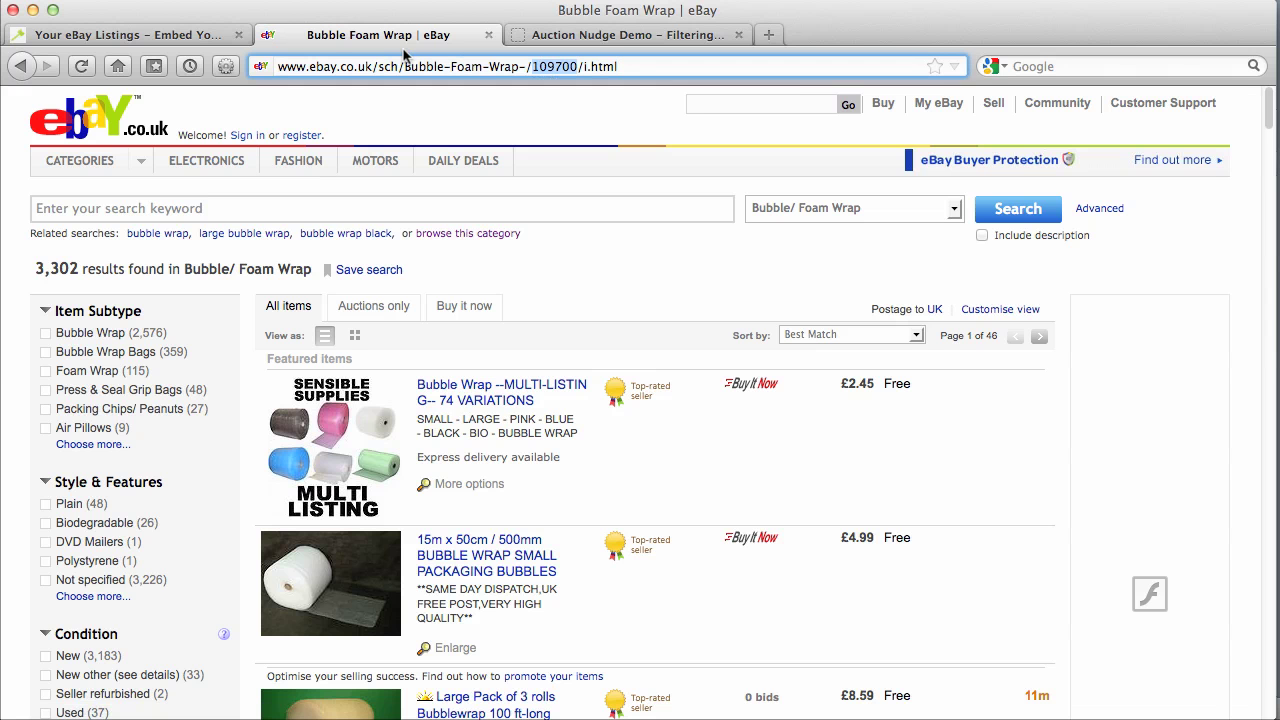
# Step: Back in the Auction Nudge listings tool, set the category ID to 52473:109700 and refresh the preview
pyautogui.click(200, 34)
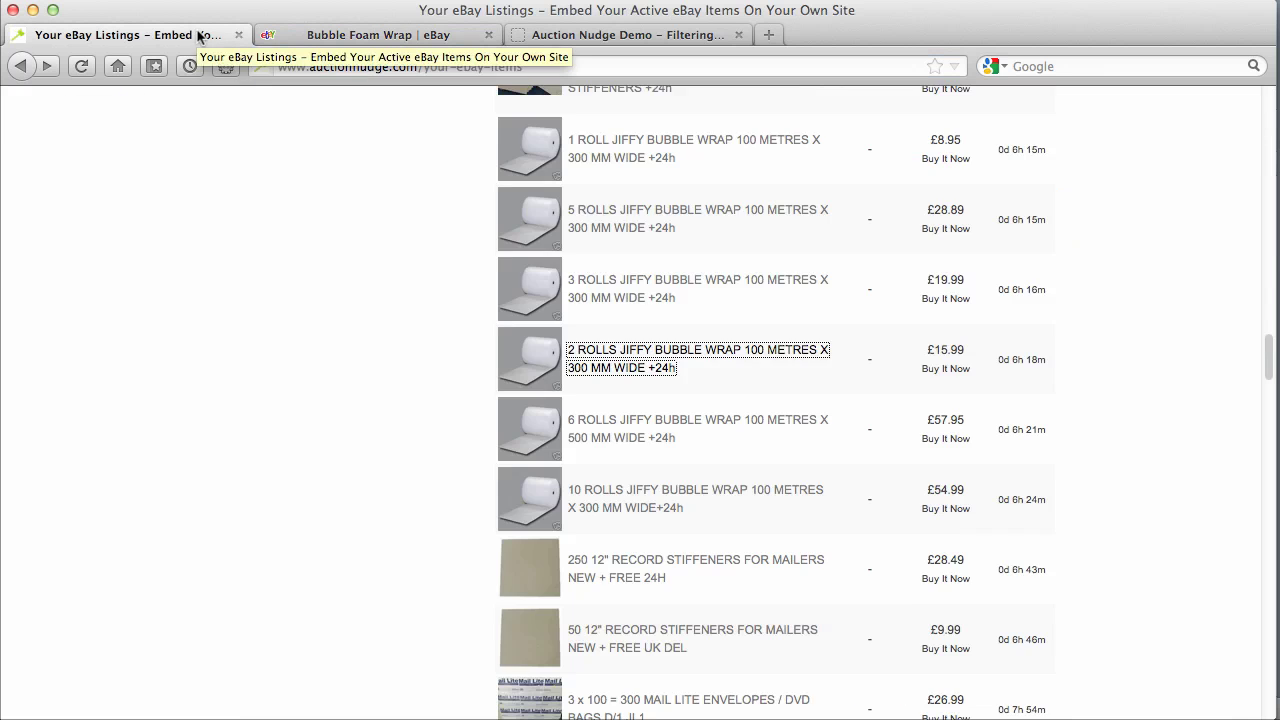
pyautogui.scroll(15, 282, 340)
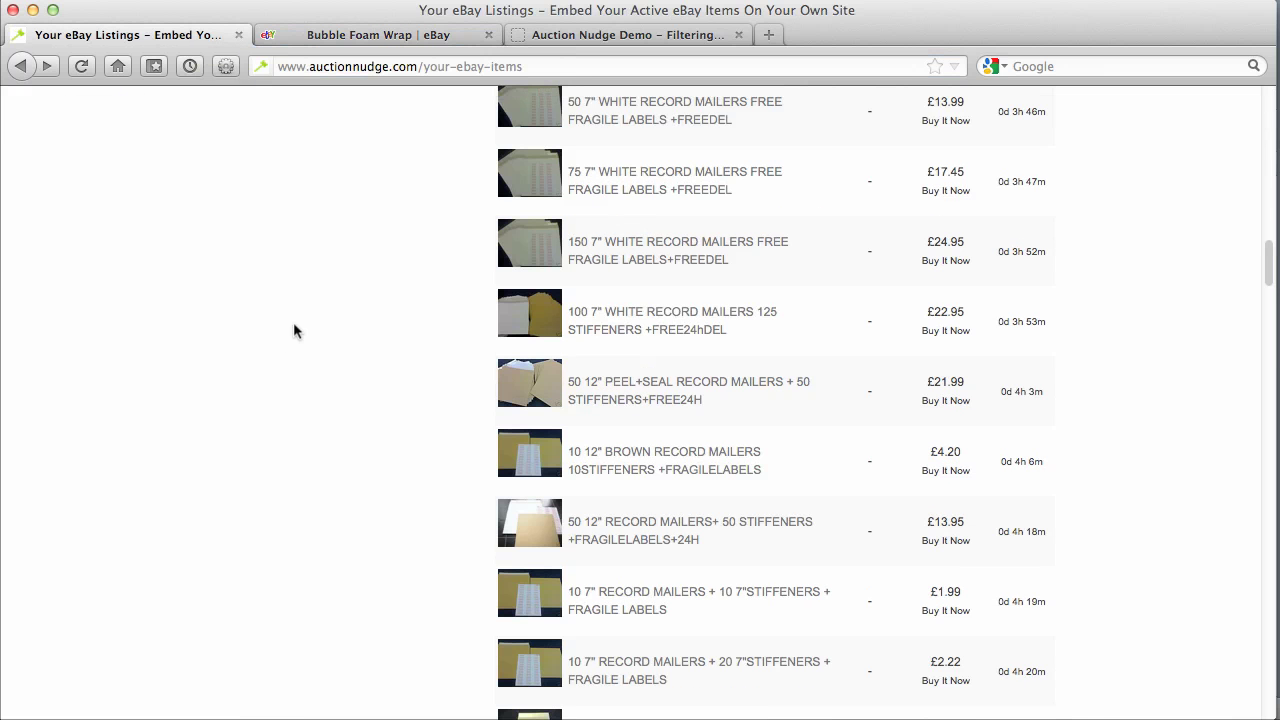
pyautogui.scroll(10, 293, 330)
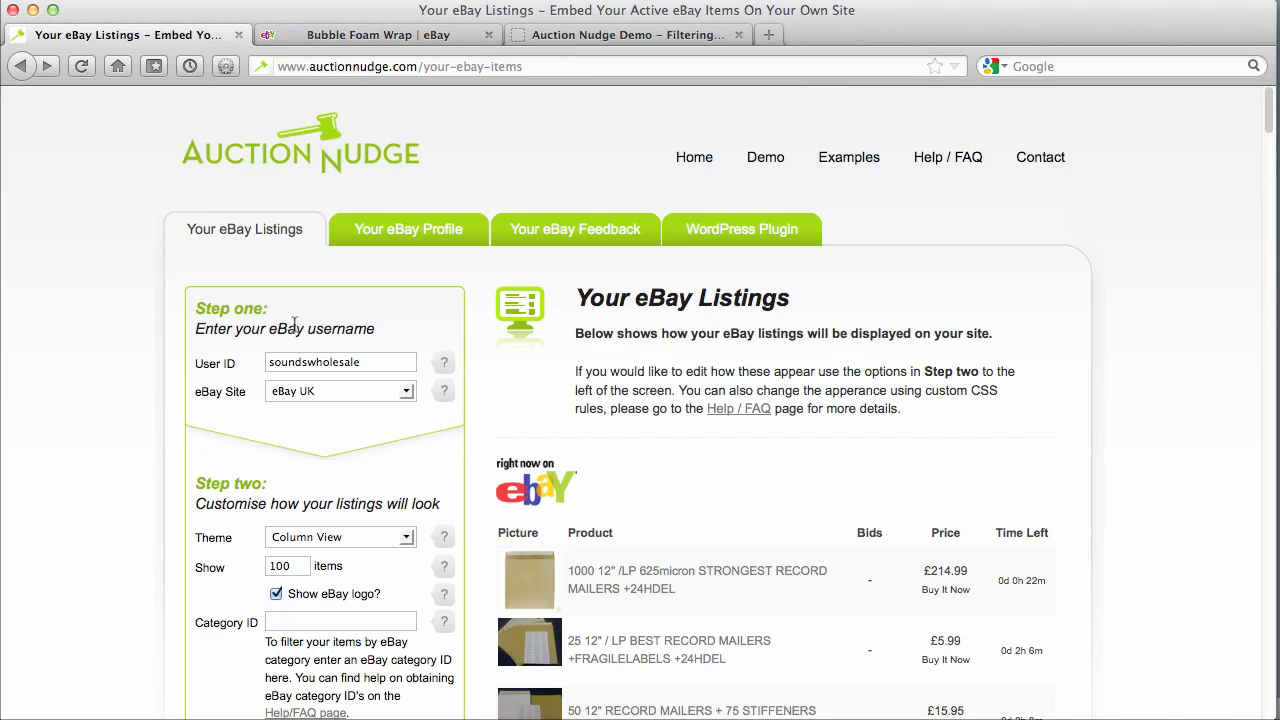
pyautogui.scroll(-3, 294, 323)
pyautogui.click(306, 487)
pyautogui.press('Down')
pyautogui.press('Return')
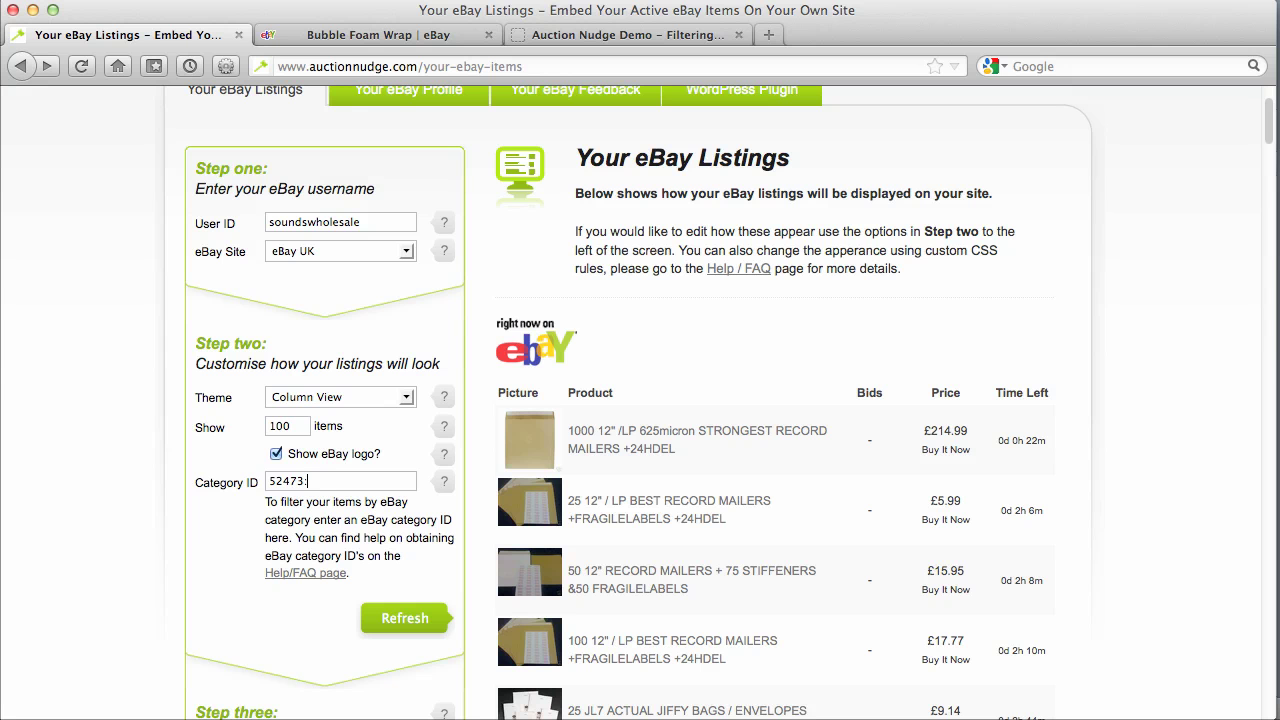
pyautogui.press('super+v')
pyautogui.click(406, 622)
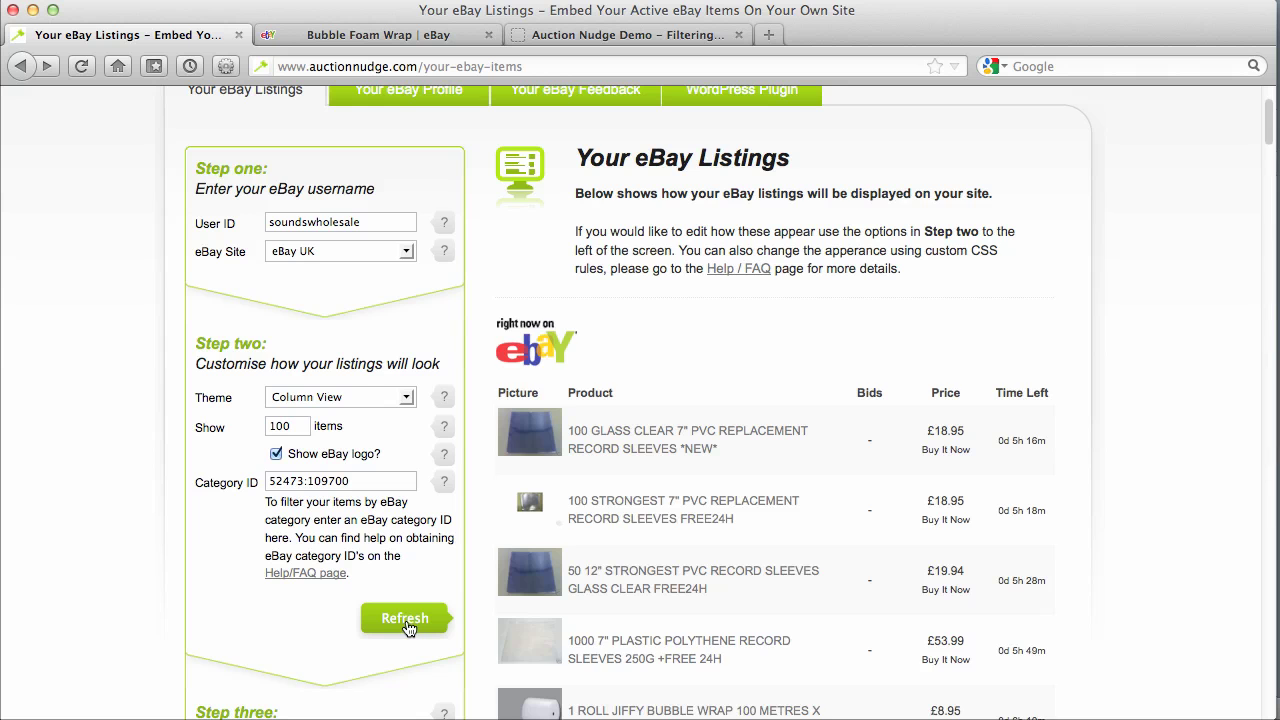
# Step: Look through the refreshed listings preview to check which items the two category IDs bring up
pyautogui.scroll(-3, 912, 296)
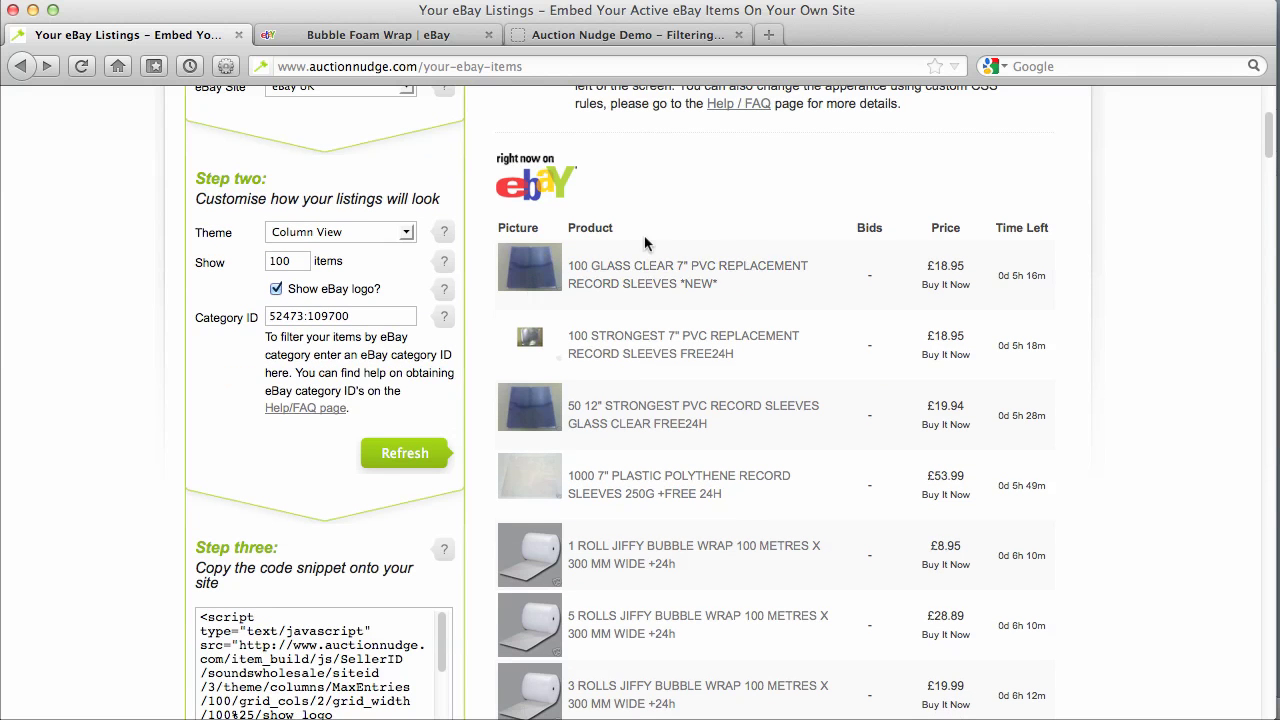
pyautogui.scroll(-5, 644, 235)
pyautogui.scroll(-1, 644, 240)
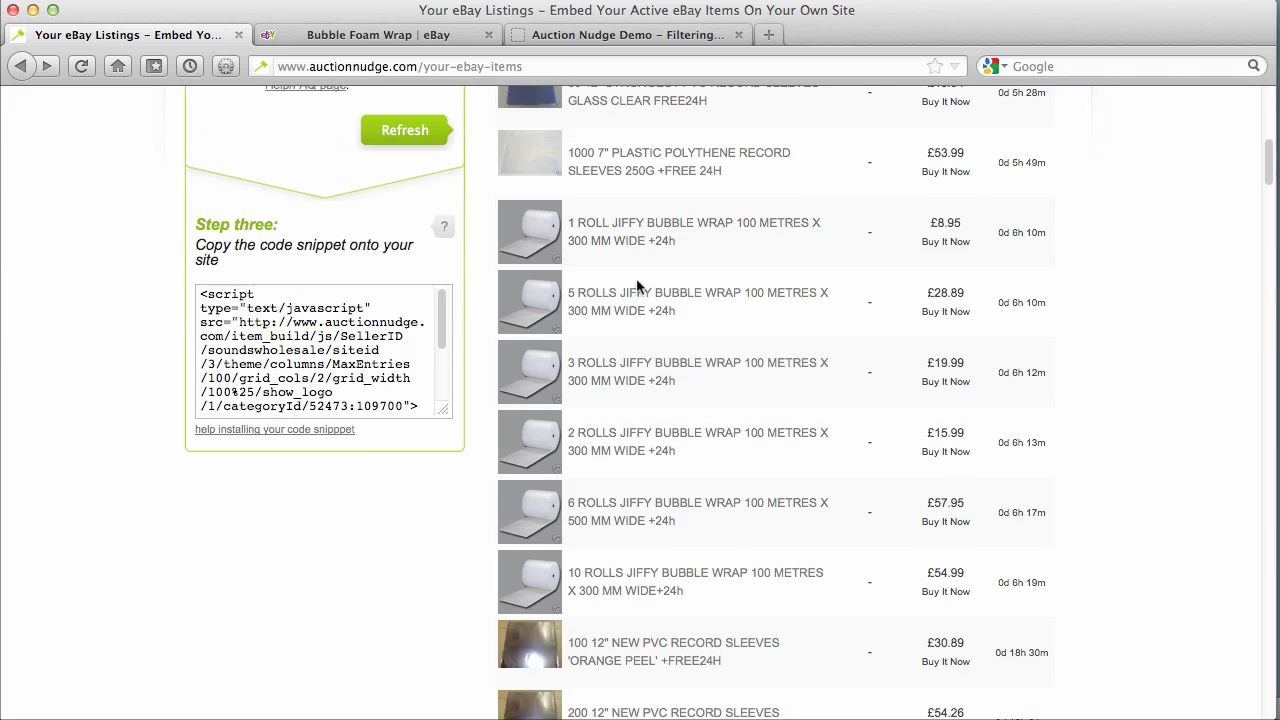
pyautogui.scroll(-3, 622, 300)
pyautogui.scroll(-15, 622, 262)
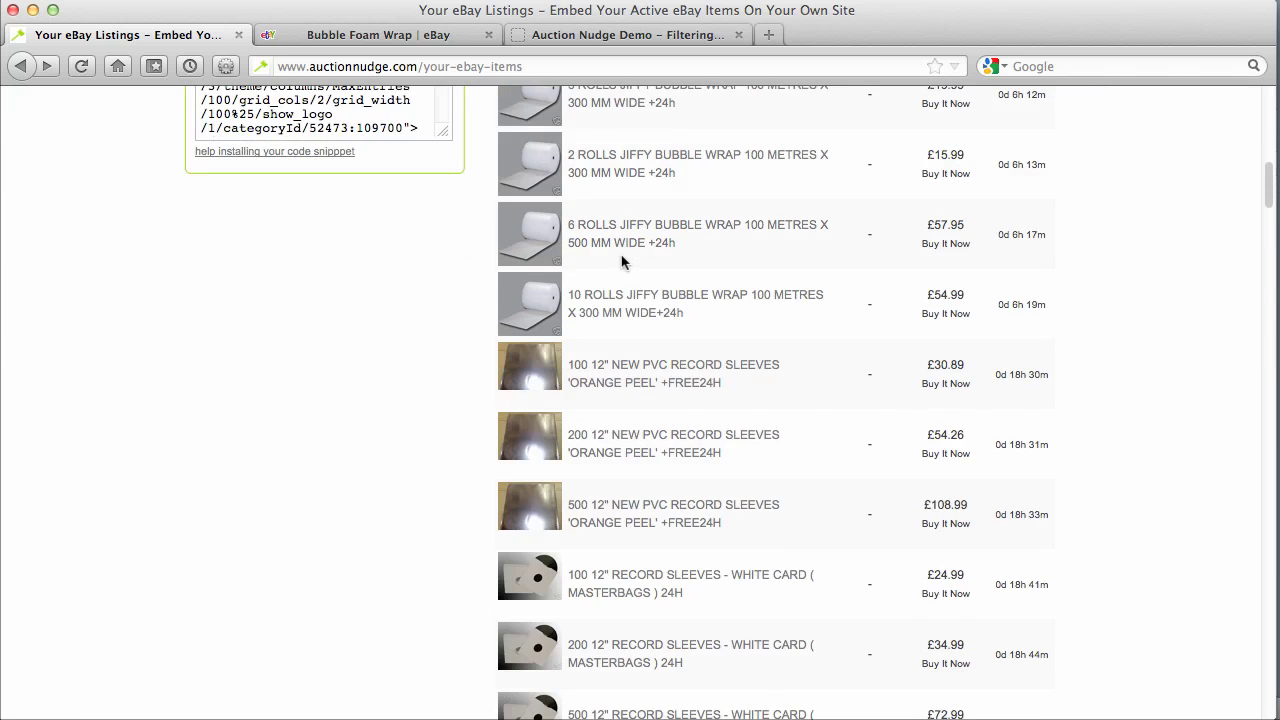
pyautogui.scroll(-10, 622, 262)
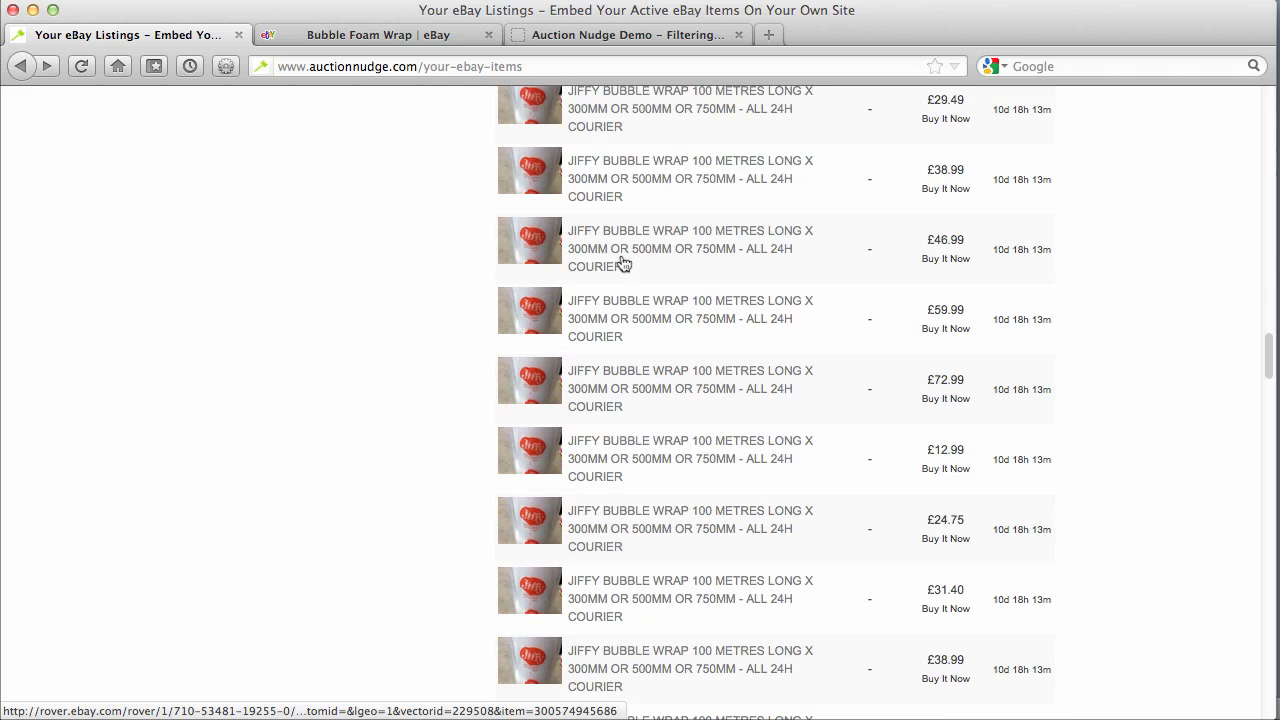
pyautogui.scroll(-15, 622, 262)
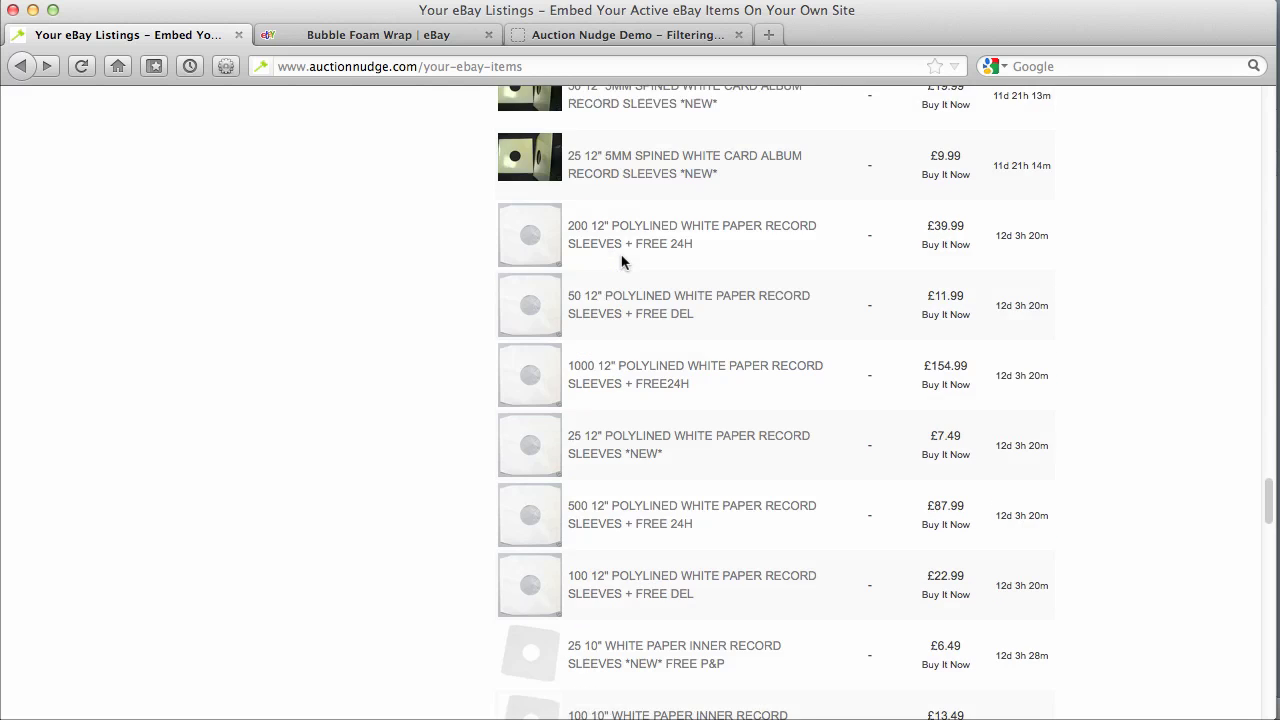
pyautogui.scroll(-2, 622, 262)
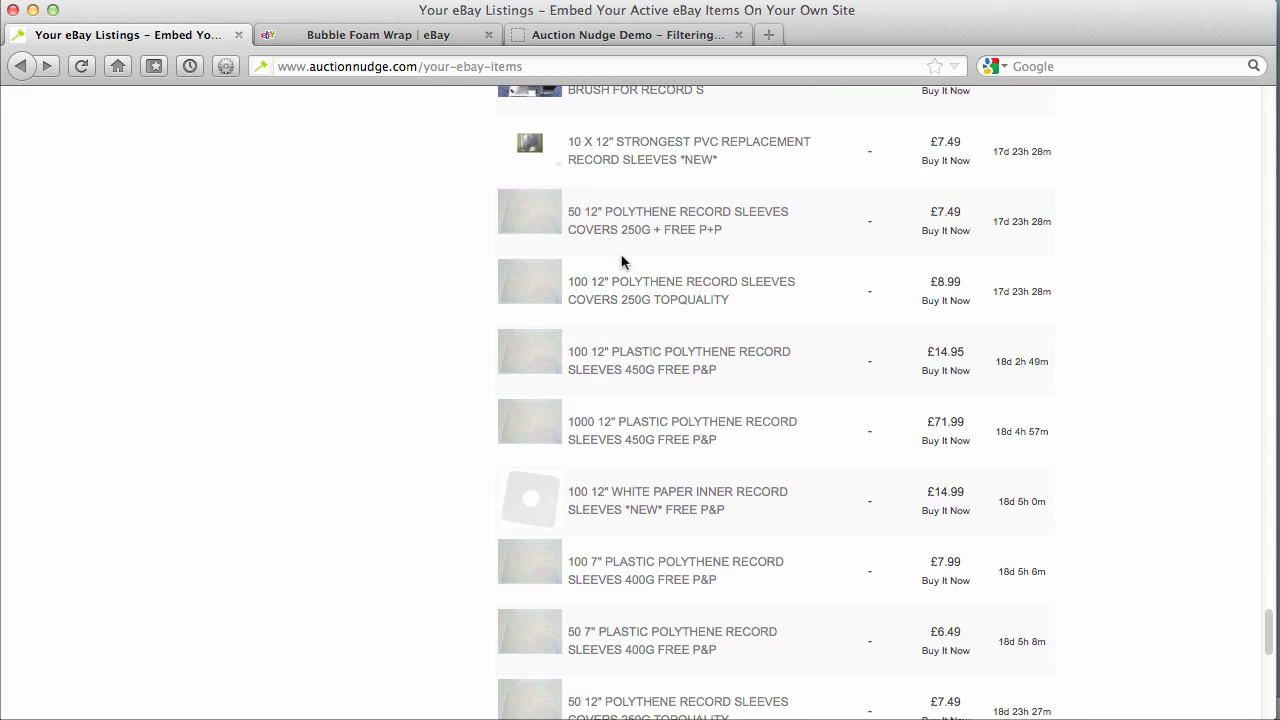
pyautogui.scroll(20, 622, 262)
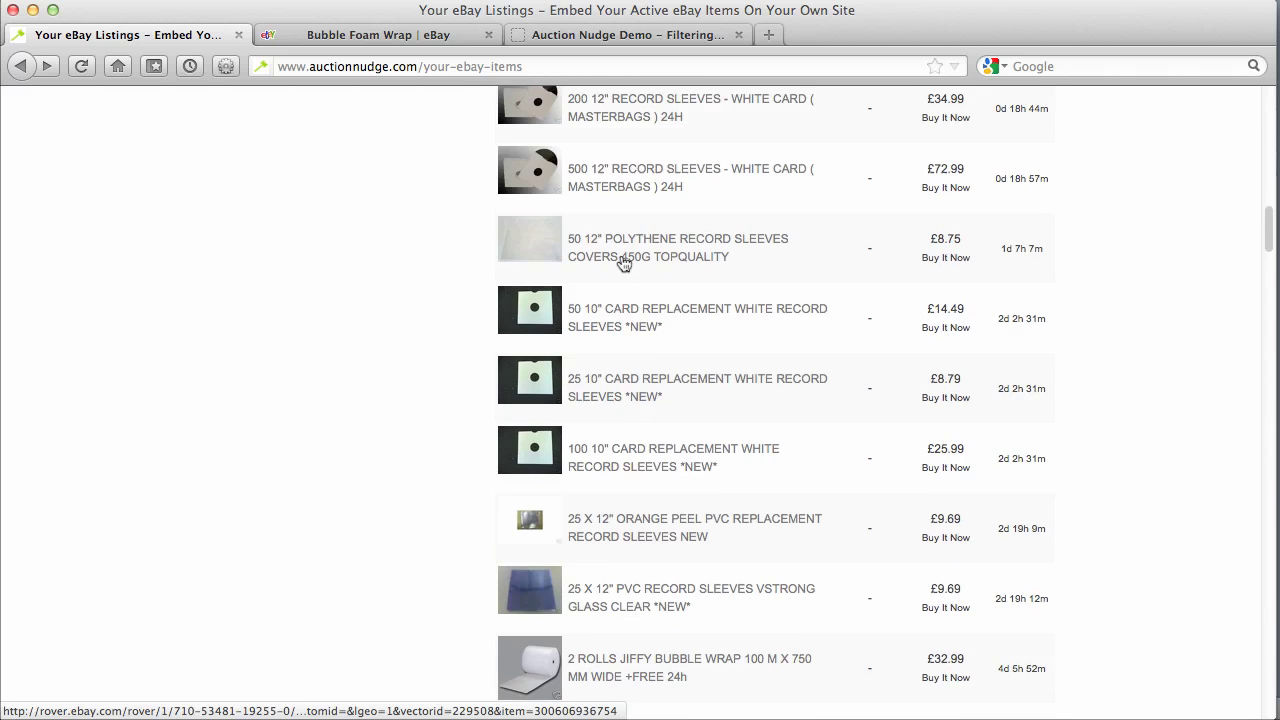
pyautogui.scroll(-4, 622, 224)
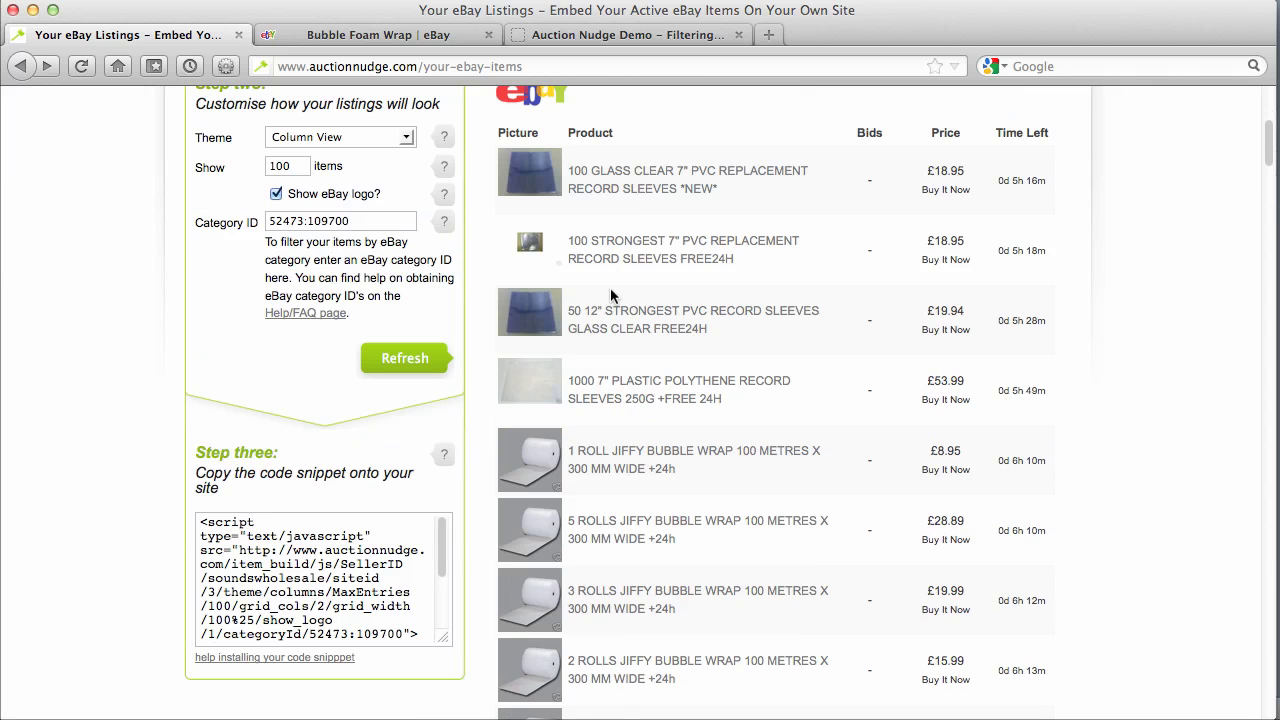
# Step: Copy the entire generated code snippet from Step three of the listings tool
pyautogui.click(337, 583)
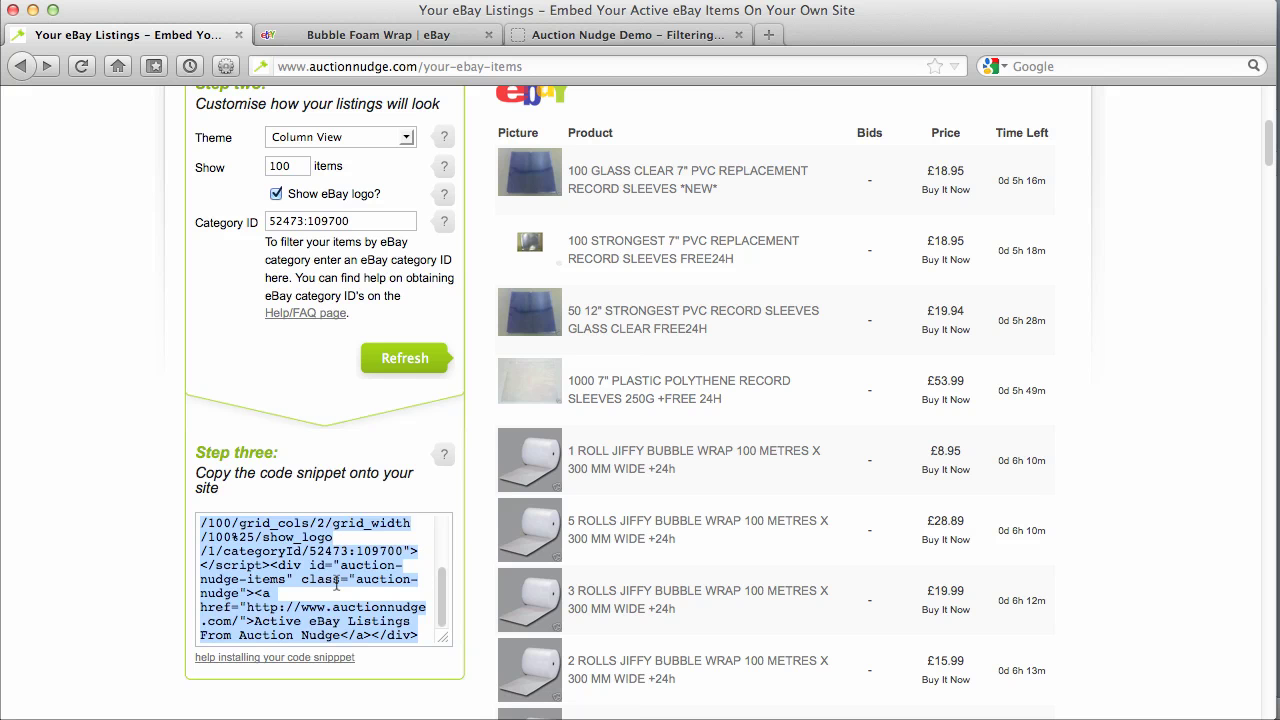
pyautogui.rightClick(337, 583)
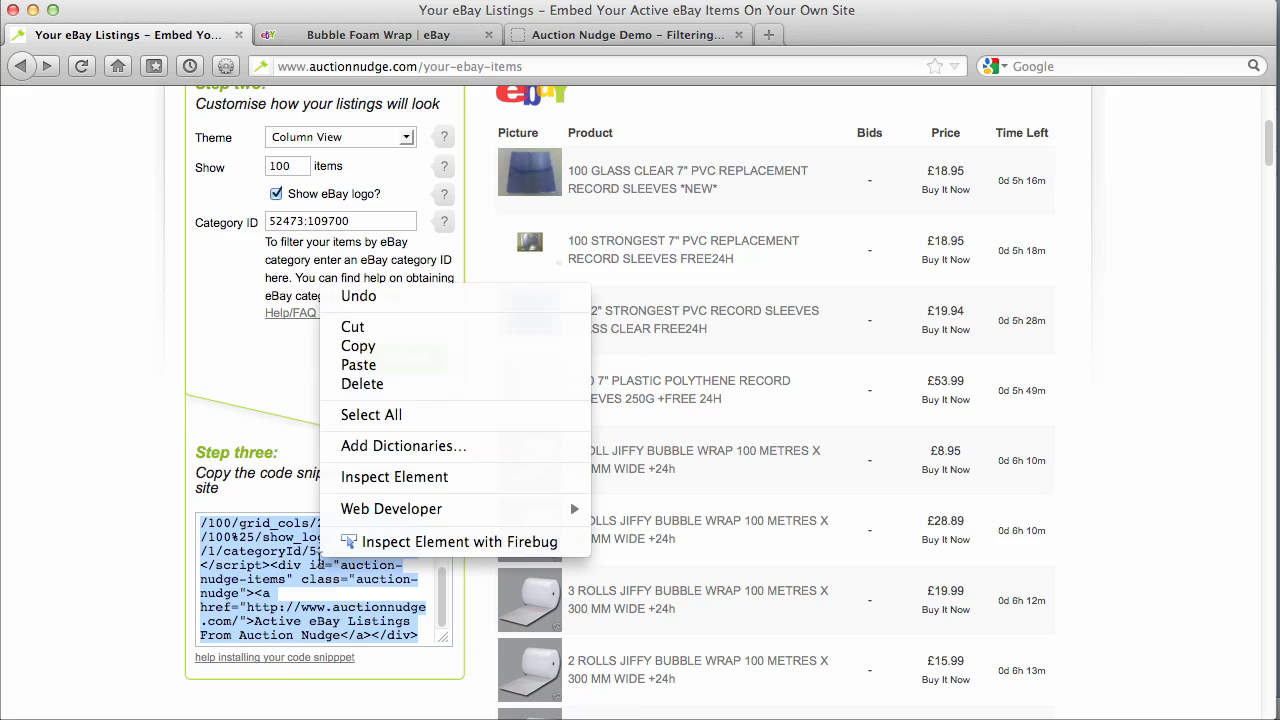
pyautogui.click(408, 348)
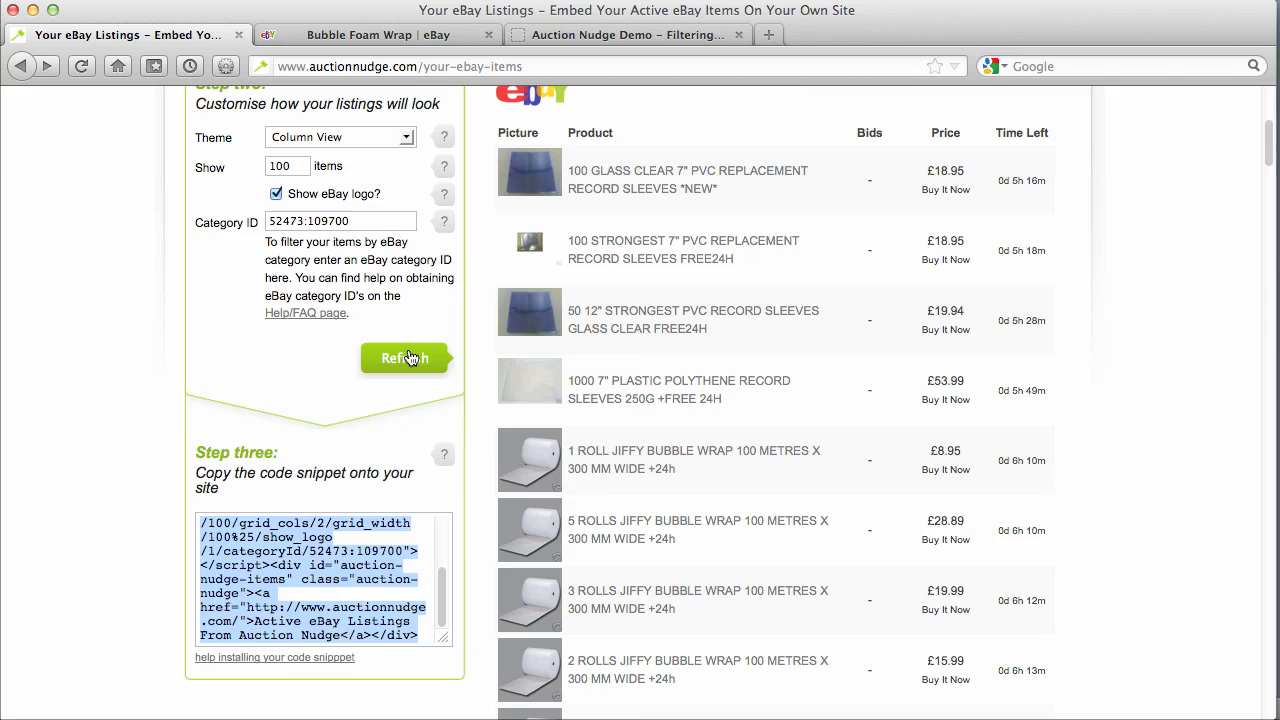
# Step: Switch to the code editor and paste the snippet into the empty body line of demo-filter-by-category.html
pyautogui.press('super+Tab')
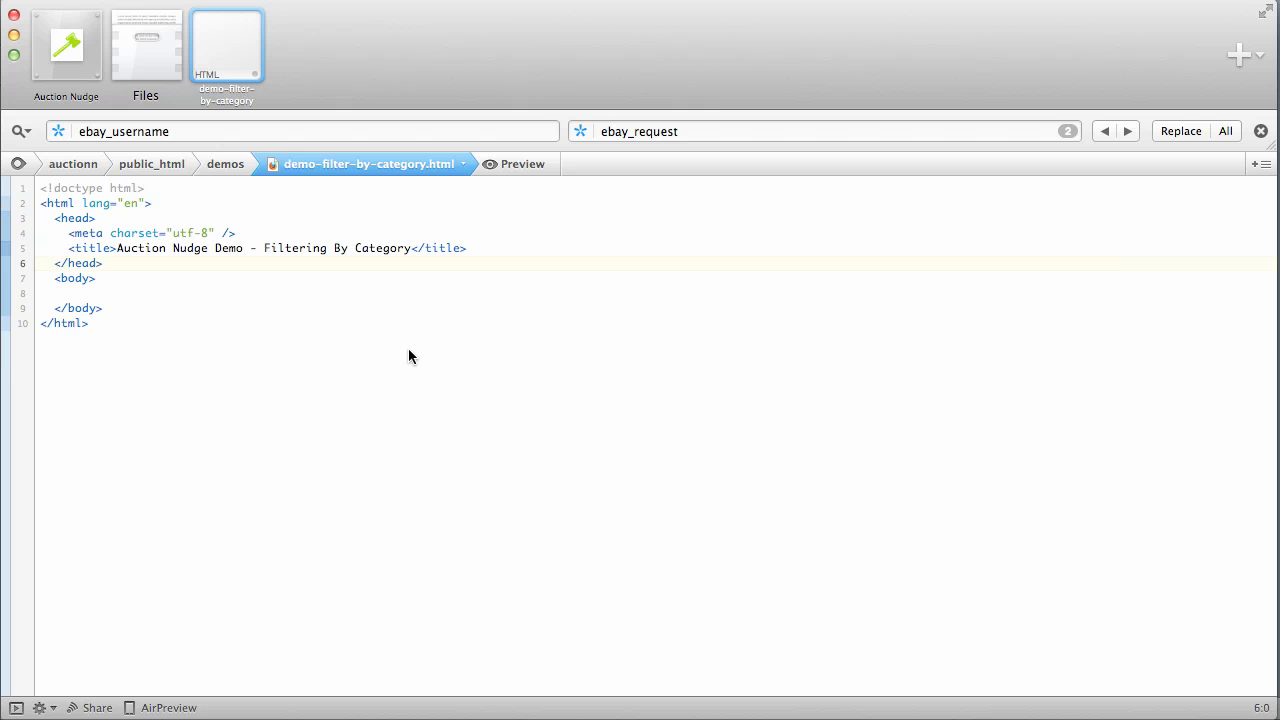
pyautogui.press('Down')
pyautogui.press('Down')
pyautogui.rightClick(92, 296)
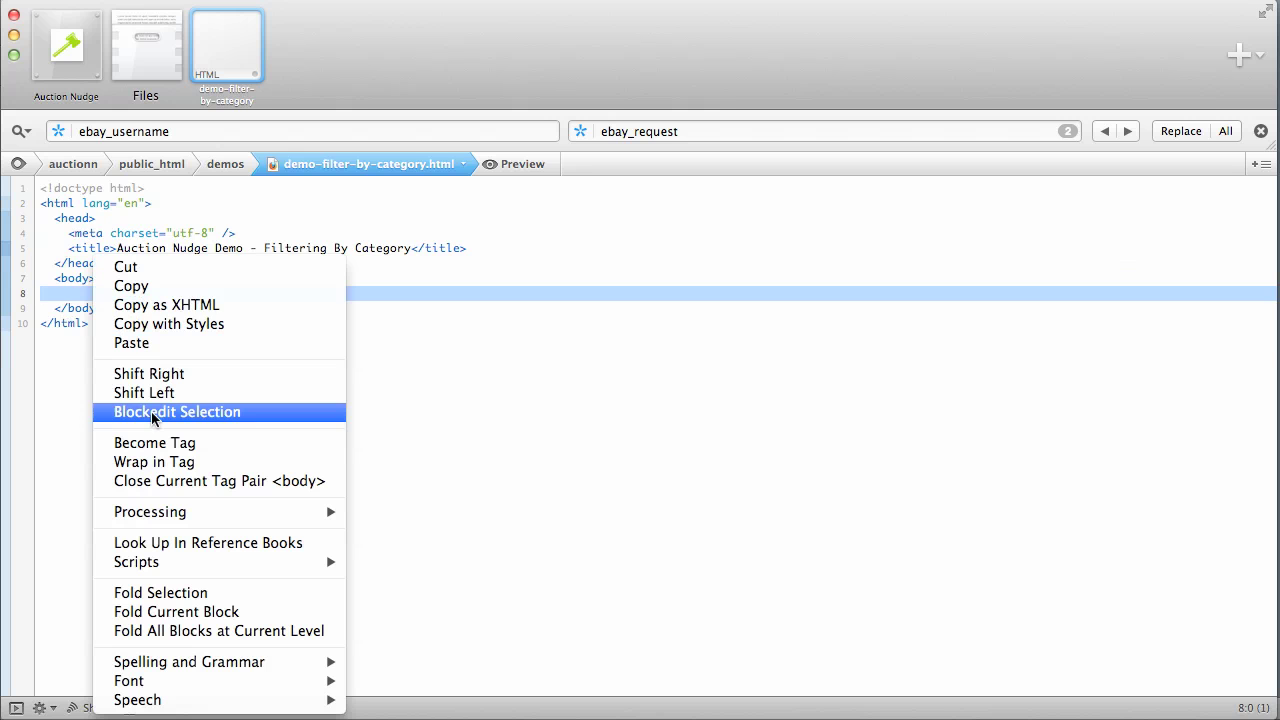
pyautogui.click(169, 343)
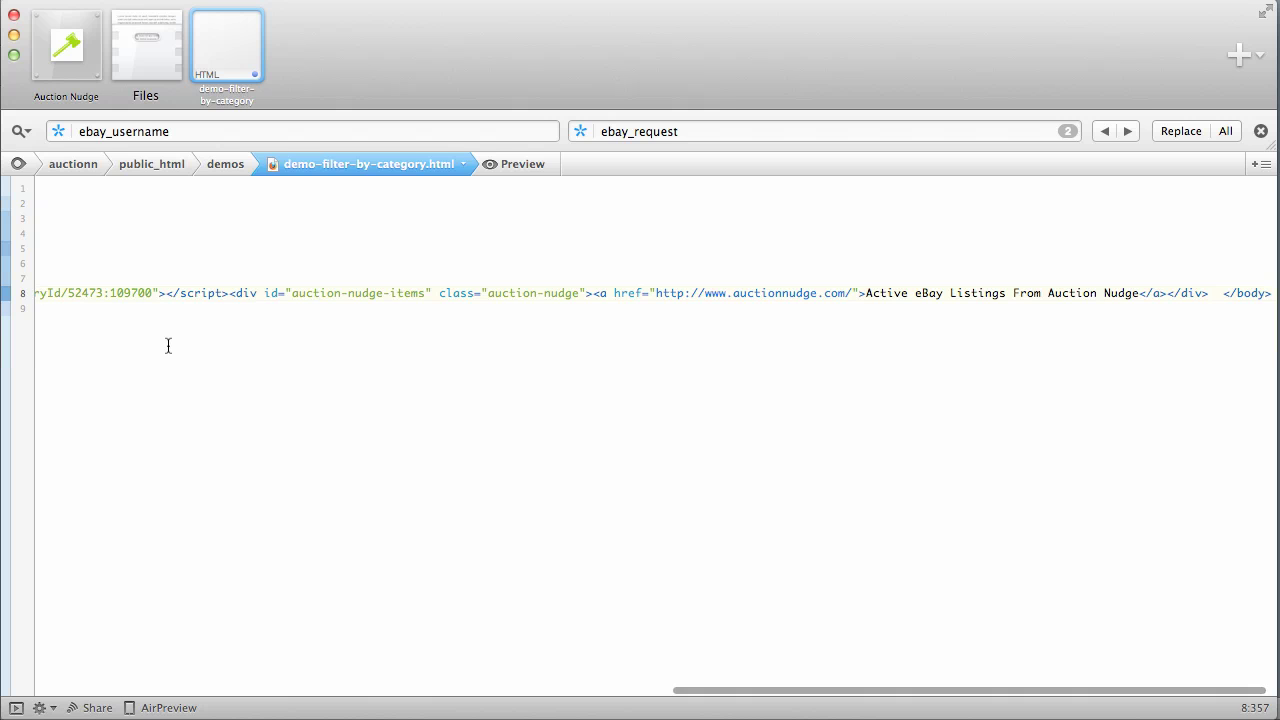
# Step: Select the categoryId/52473:109700 part of the pasted snippet and save the page to the server
pyautogui.hscroll(-10, 168, 345)
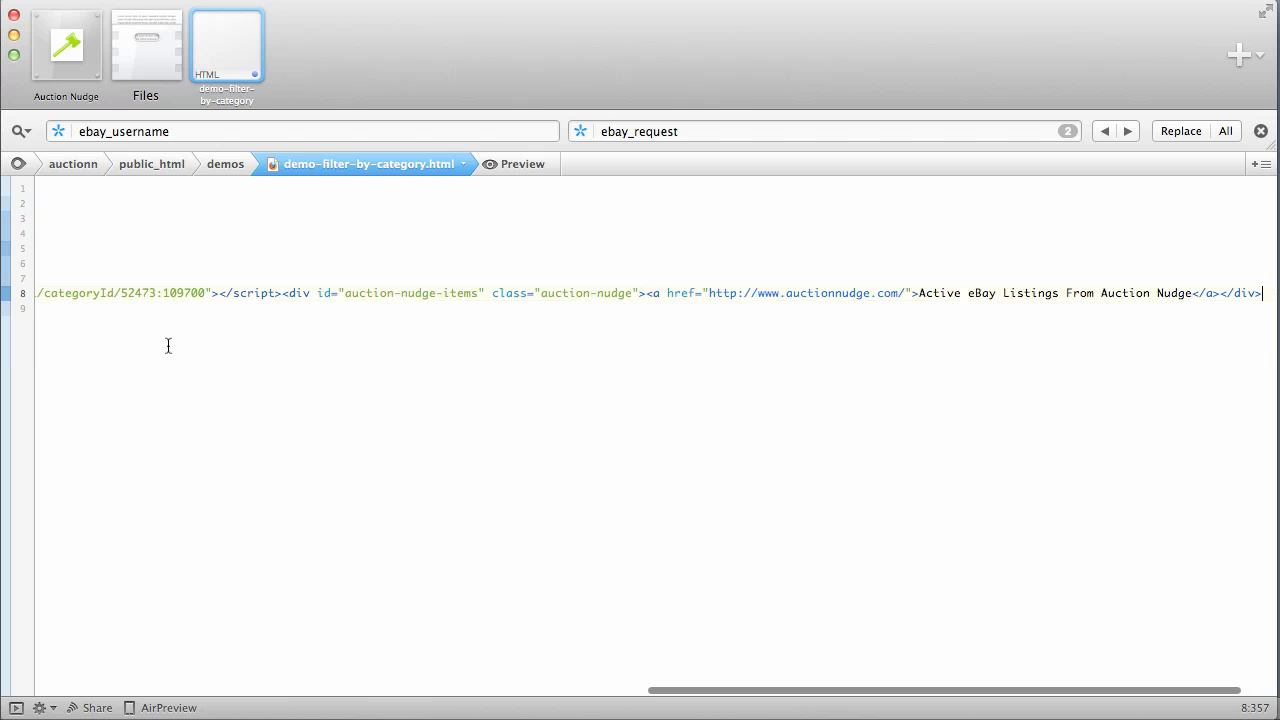
pyautogui.hscroll(-3, 168, 345)
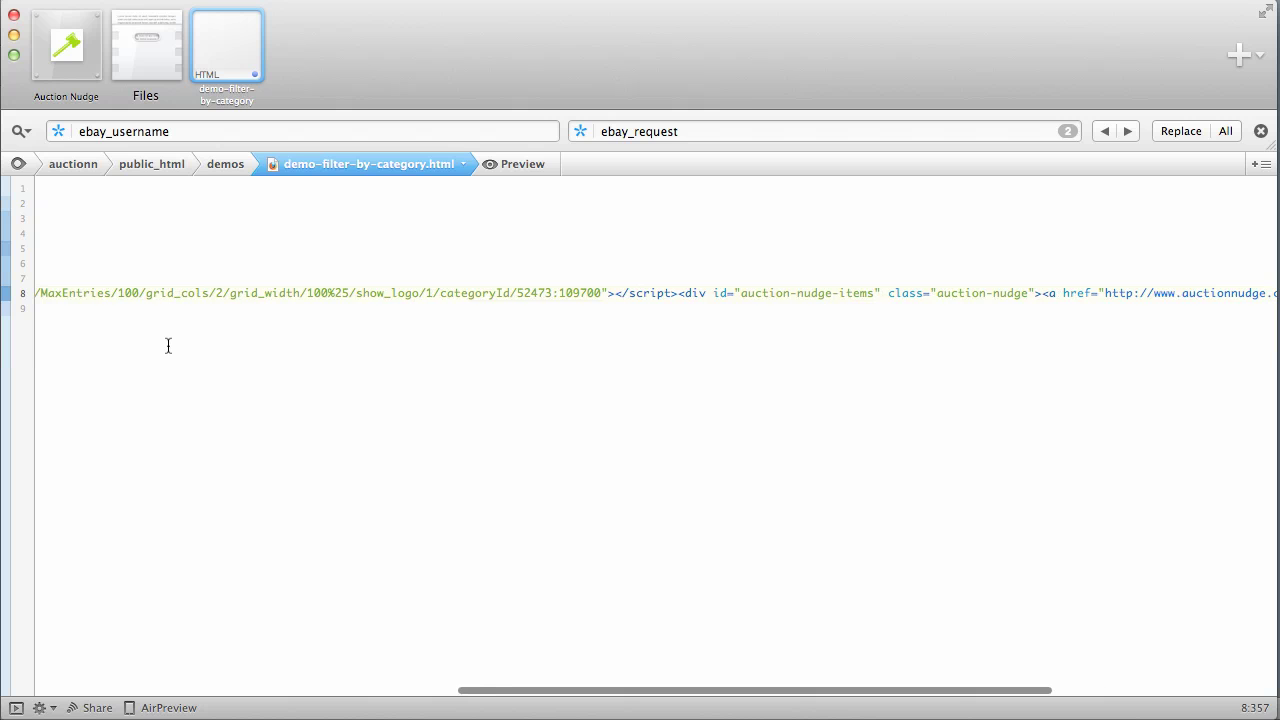
pyautogui.moveTo(602, 293); pyautogui.dragTo(442, 289)
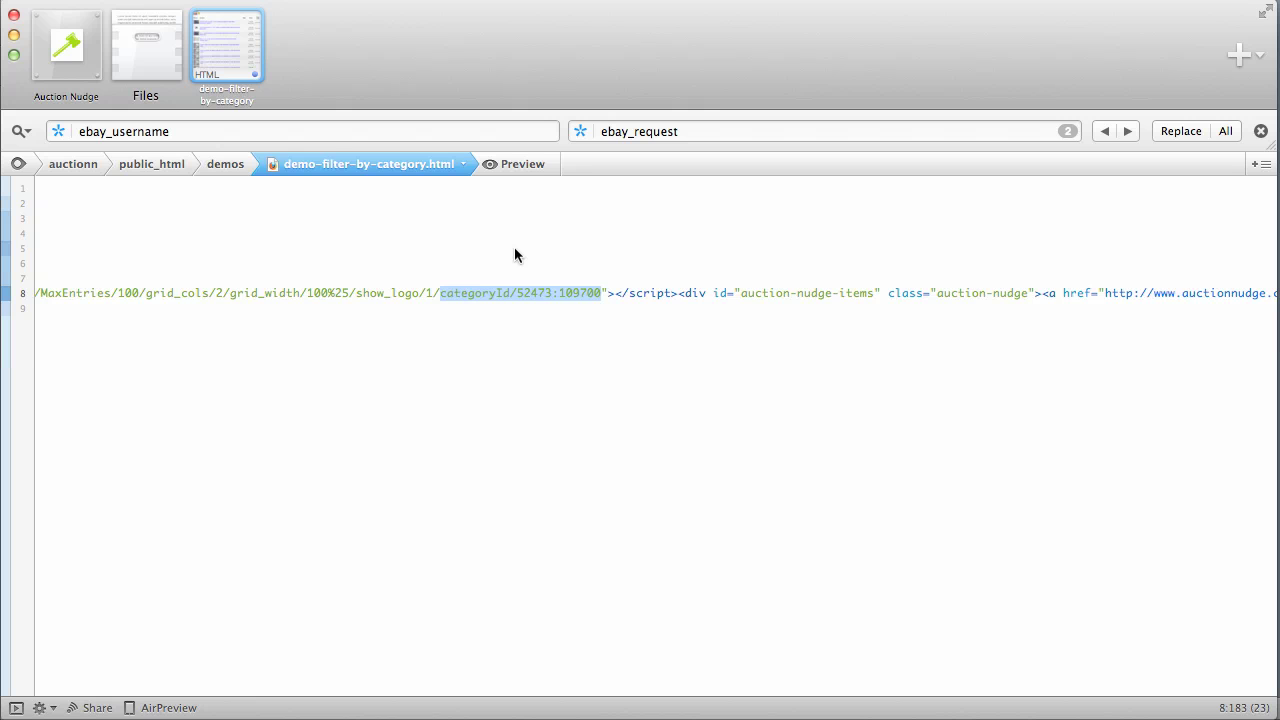
# Step: Switch to the browser, reload the Auction Nudge demo page and look through its embedded listings
pyautogui.press('super+Tab')
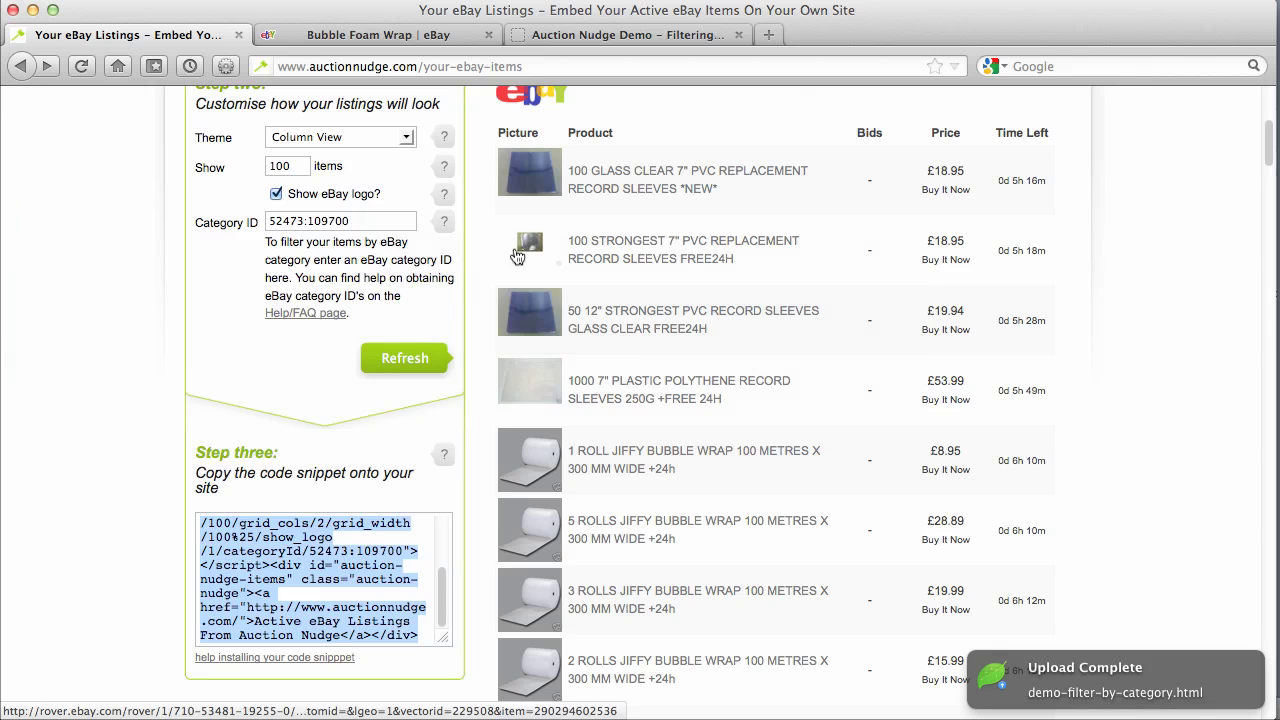
pyautogui.click(633, 36)
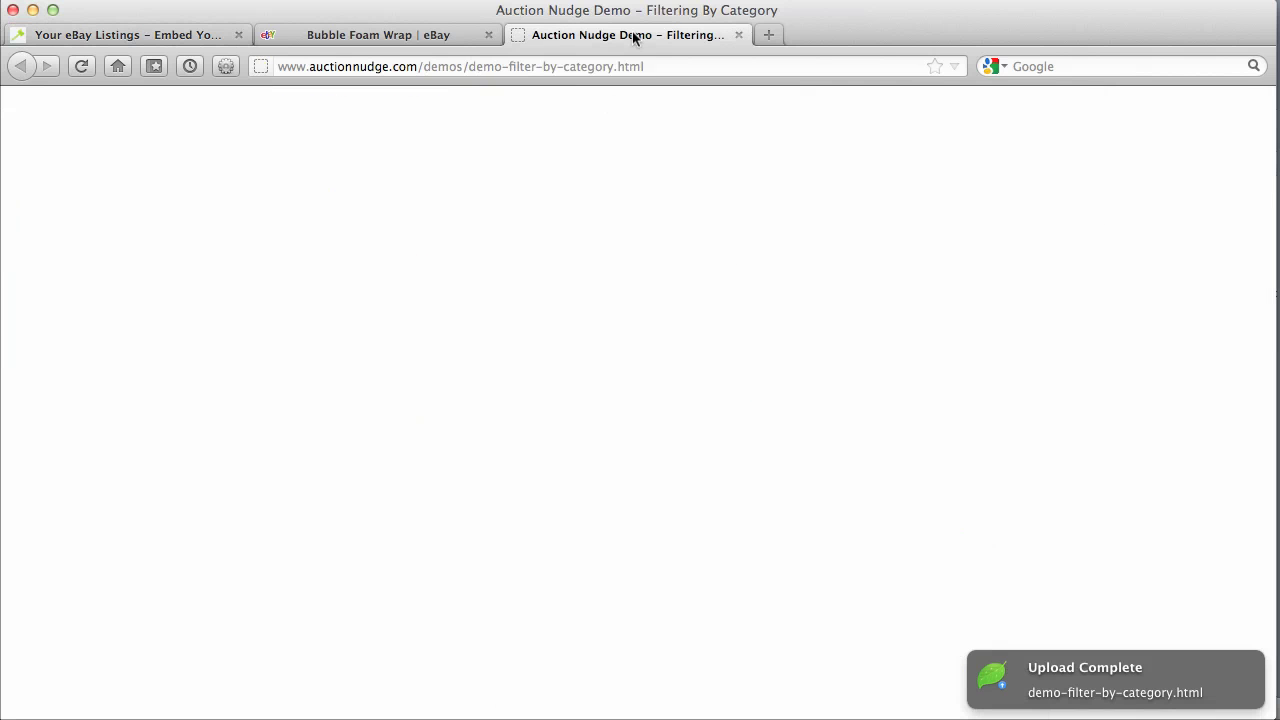
pyautogui.click(82, 66)
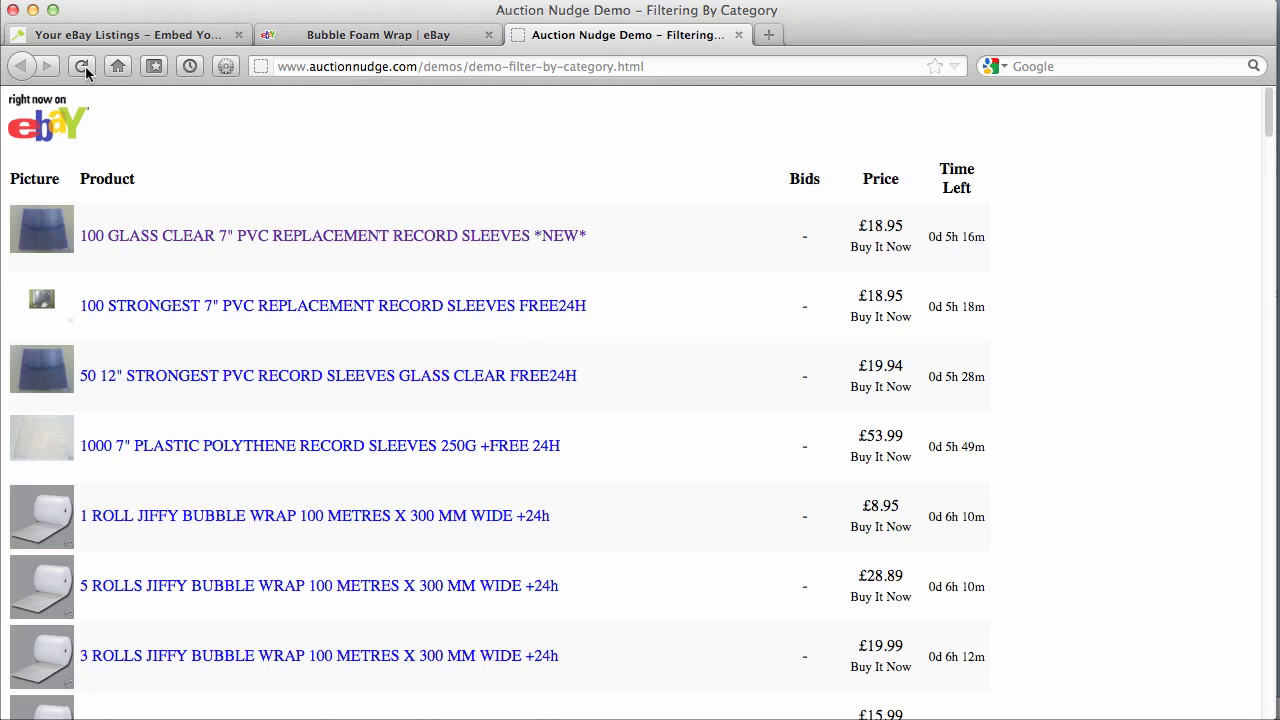
pyautogui.scroll(-1, 538, 357)
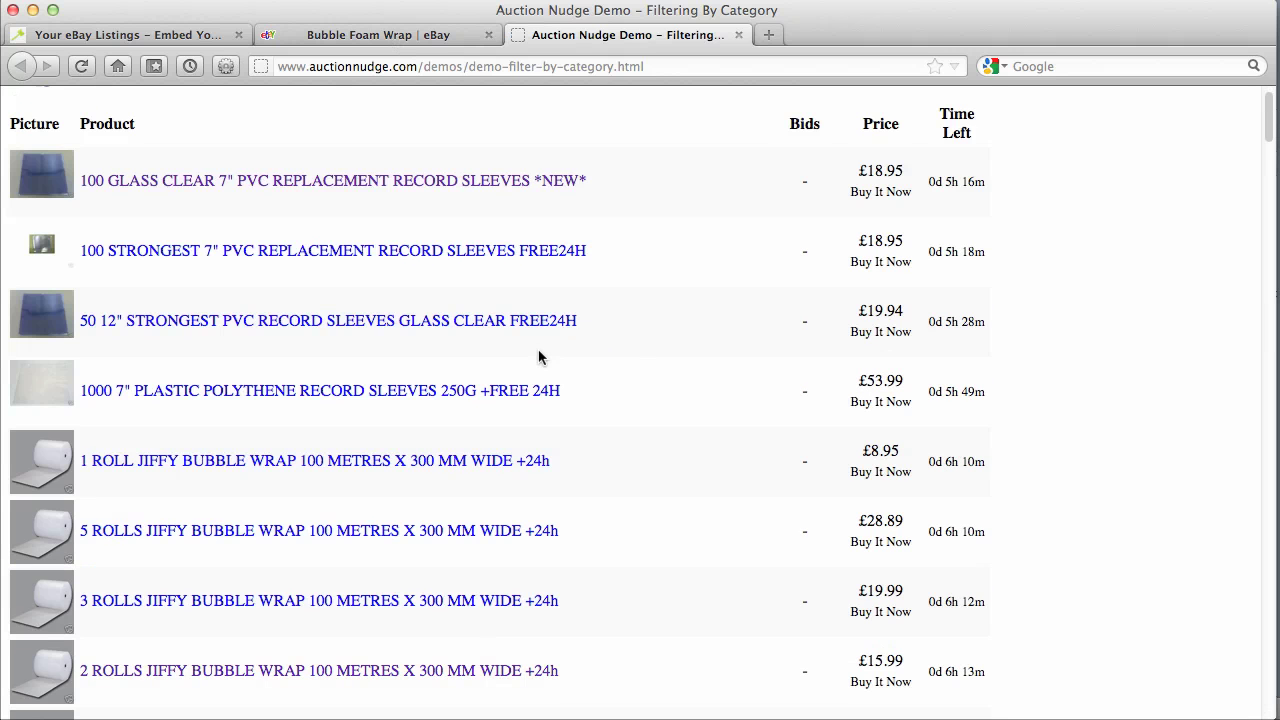
pyautogui.scroll(-10, 538, 357)
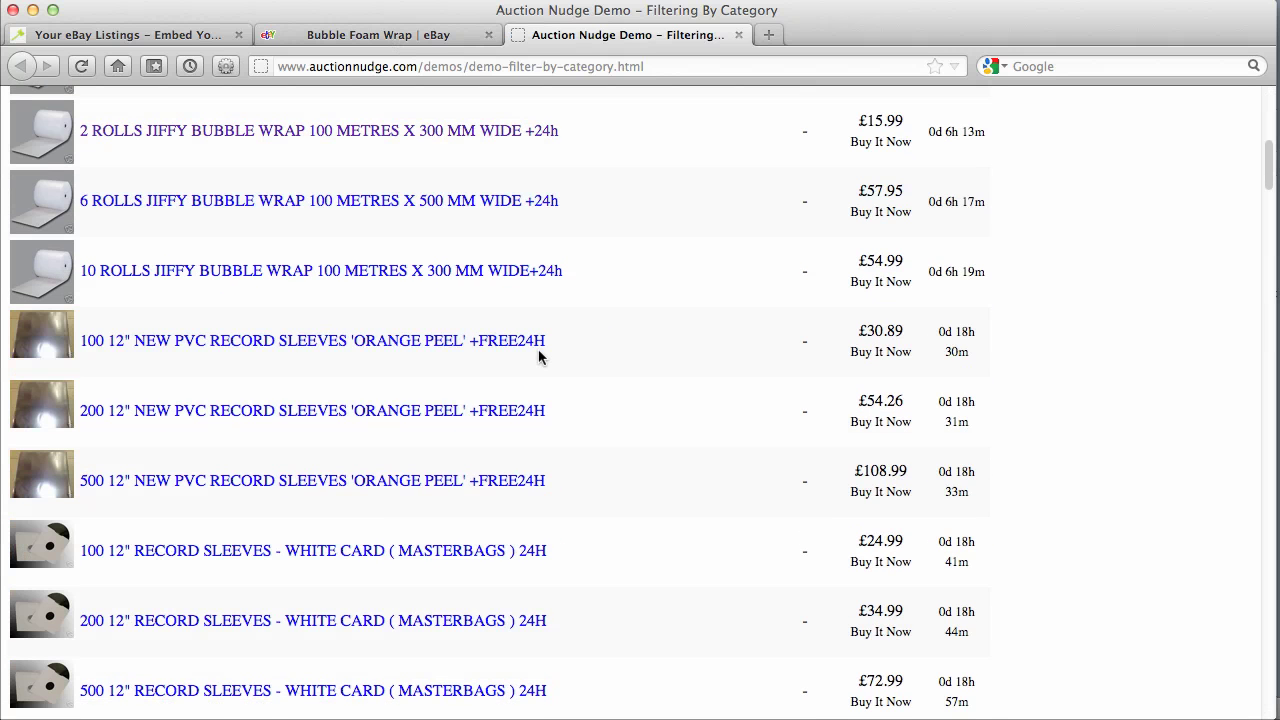
pyautogui.scroll(-2, 538, 357)
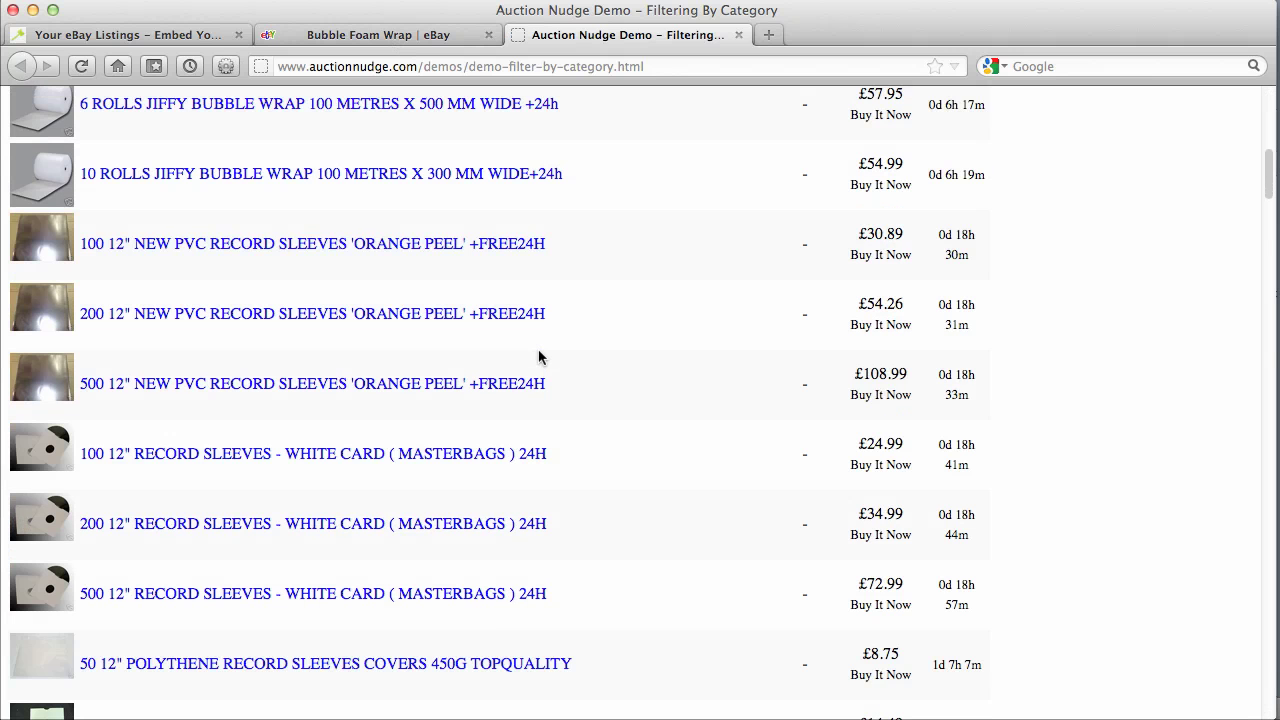
# Step: Back in the code editor, remove 52473 and its colon from the snippet's categoryId, leaving 109700, and save the page
pyautogui.press('super+Tab')
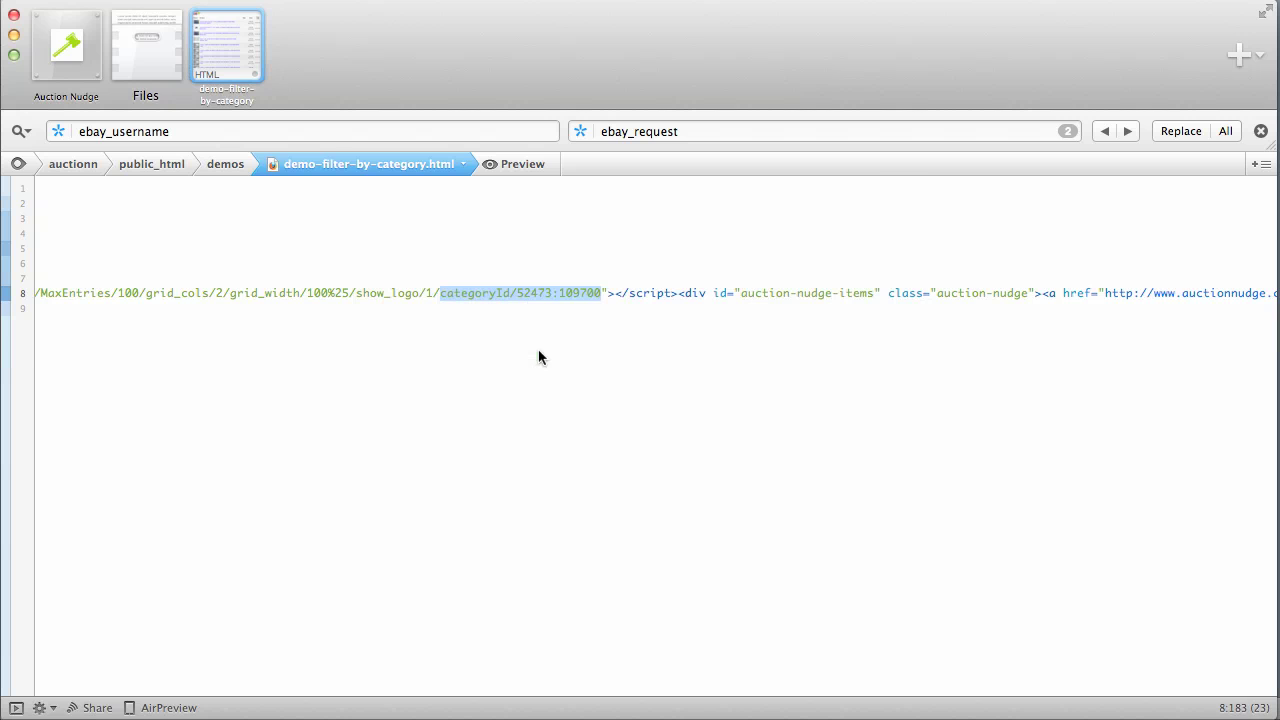
pyautogui.doubleClick(543, 295)
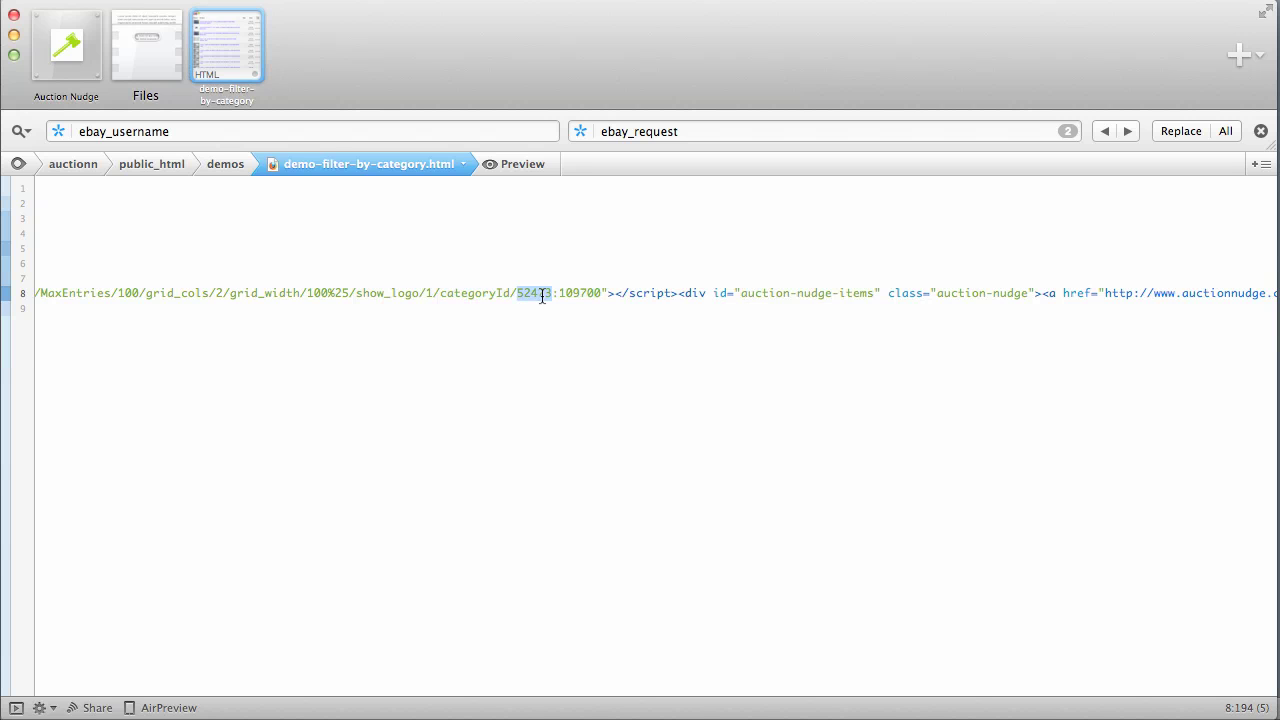
pyautogui.press('Delete')
pyautogui.press('Delete')
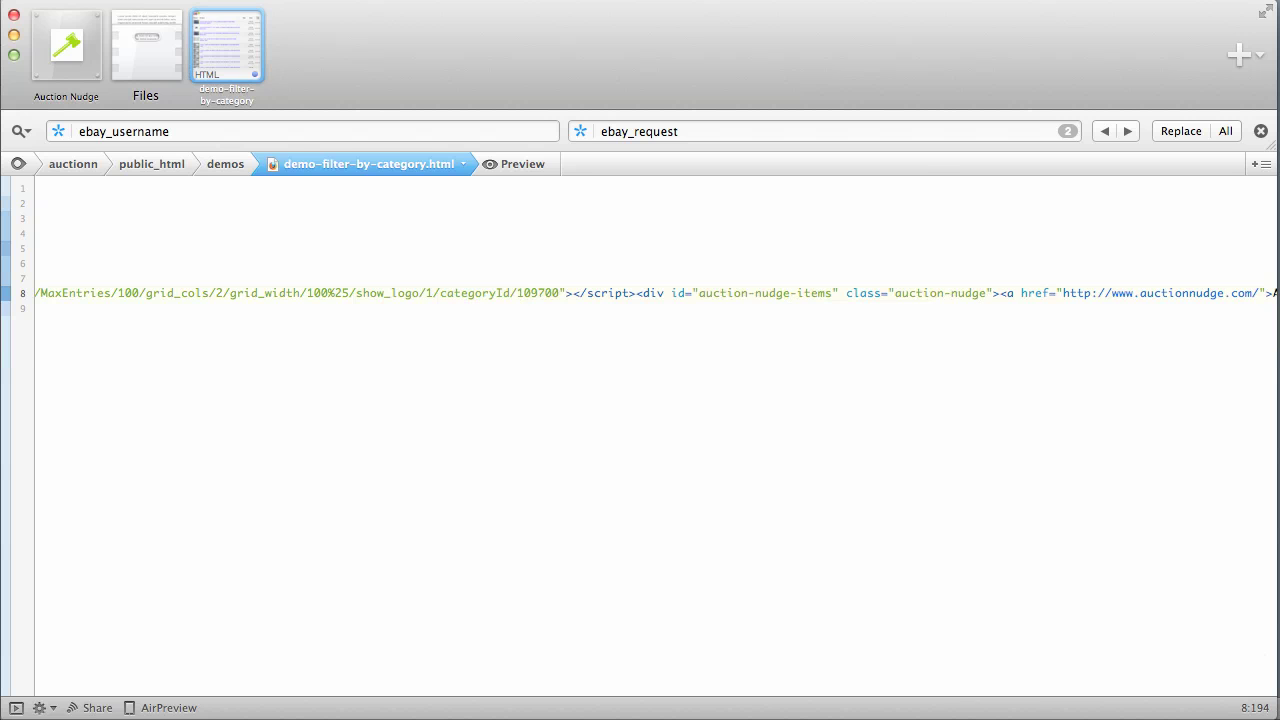
# Step: Return to the browser, reload the demo page and check the listings filtered by the single category
pyautogui.press('super+Tab')
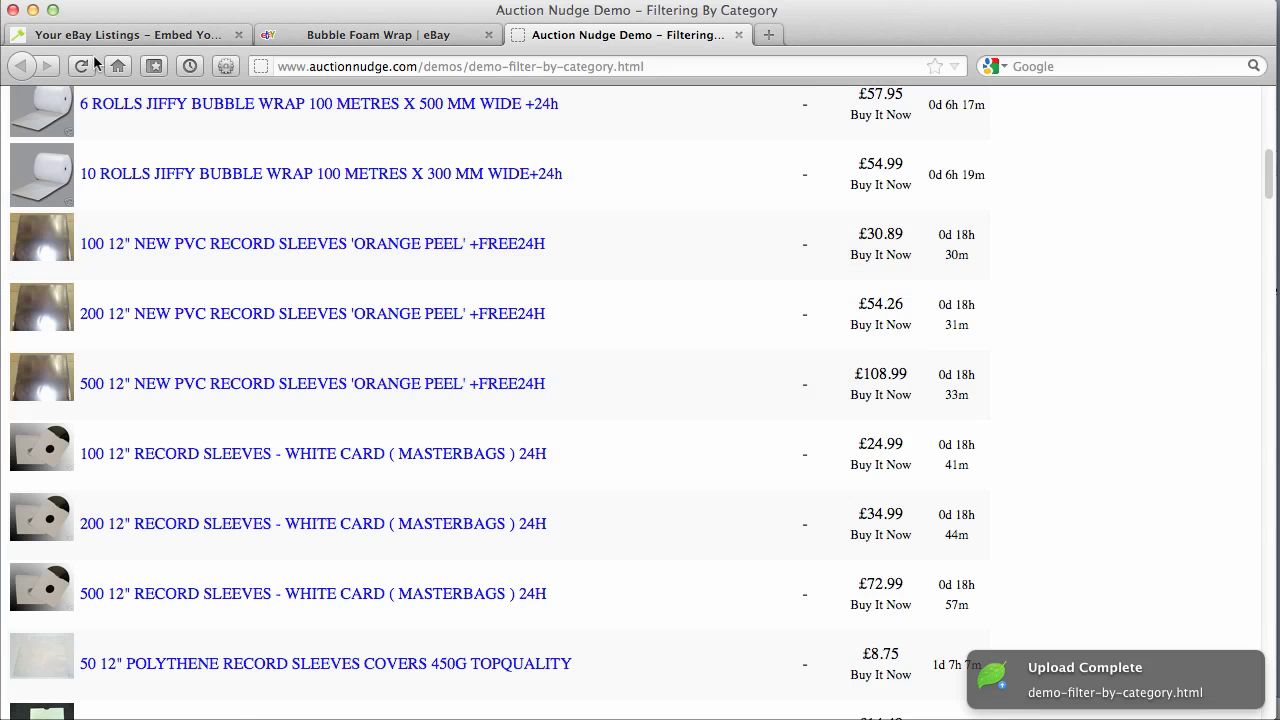
pyautogui.click(81, 66)
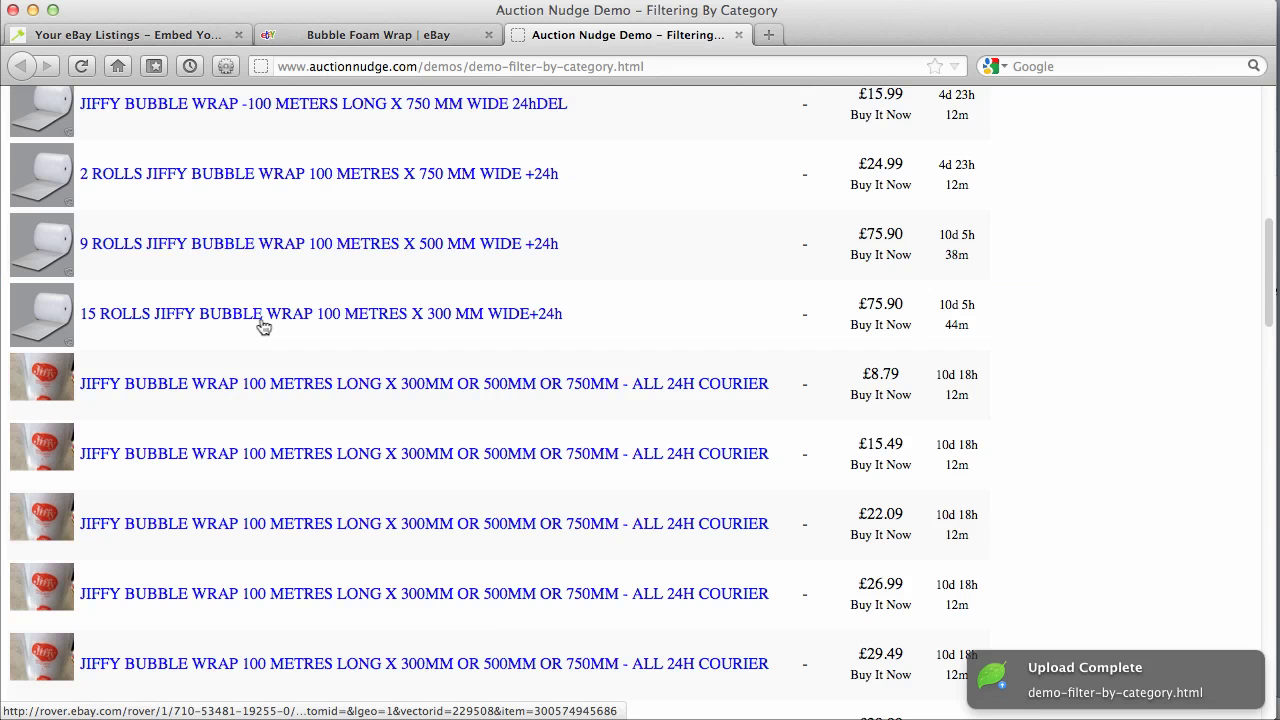
pyautogui.scroll(-15, 262, 326)
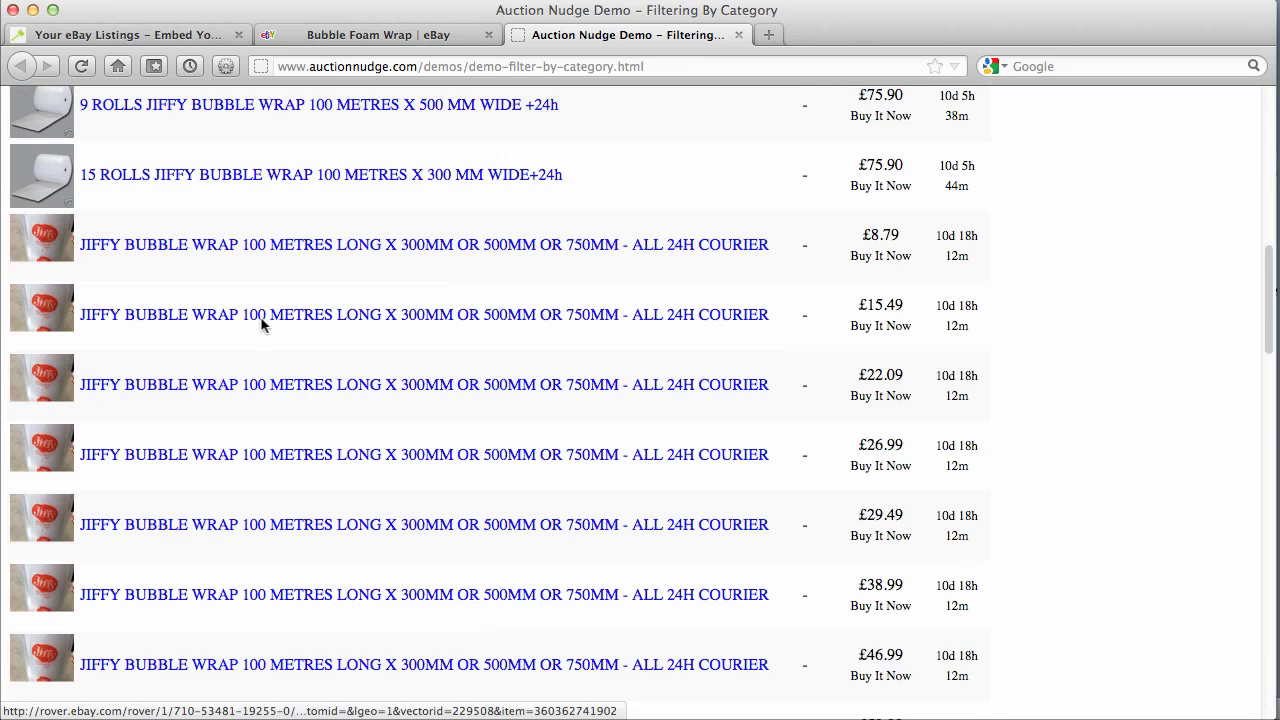
pyautogui.scroll(-5, 262, 326)
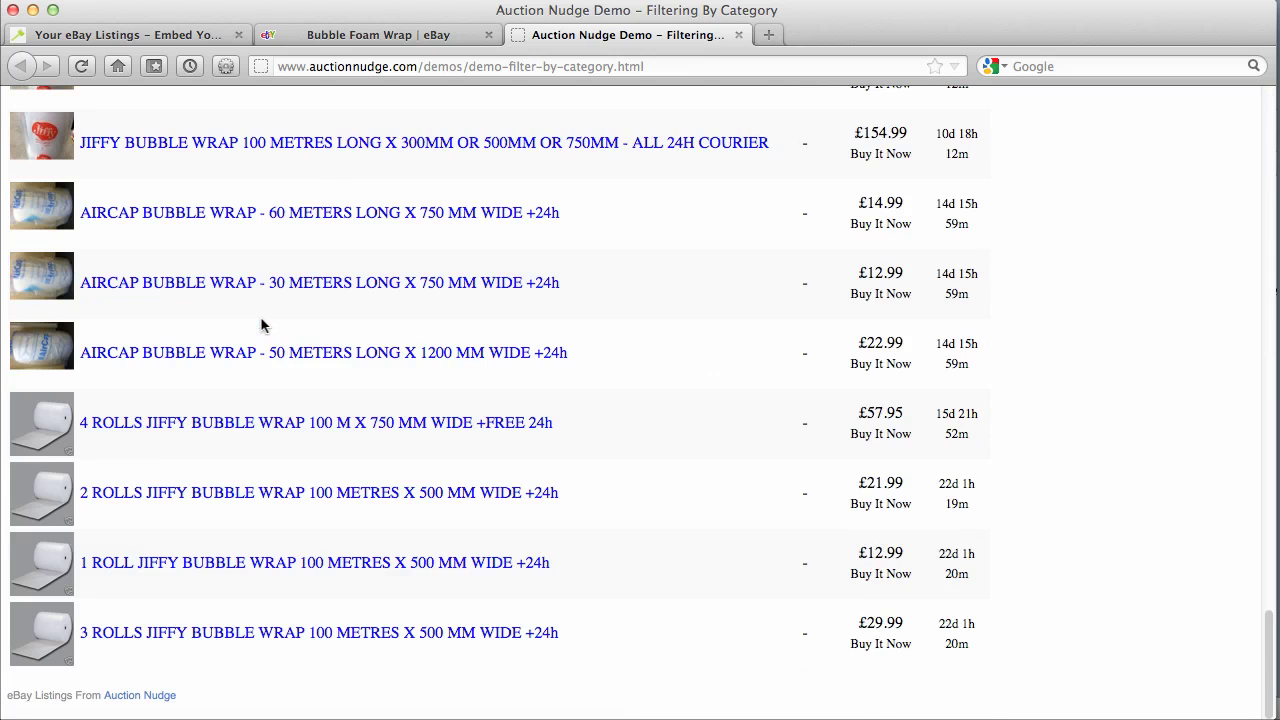
pyautogui.scroll(20, 262, 326)
# Step: In the Your eBay Listings tool, set the theme to Grid View, refresh the preview and review the grid of items
pyautogui.click(180, 36)
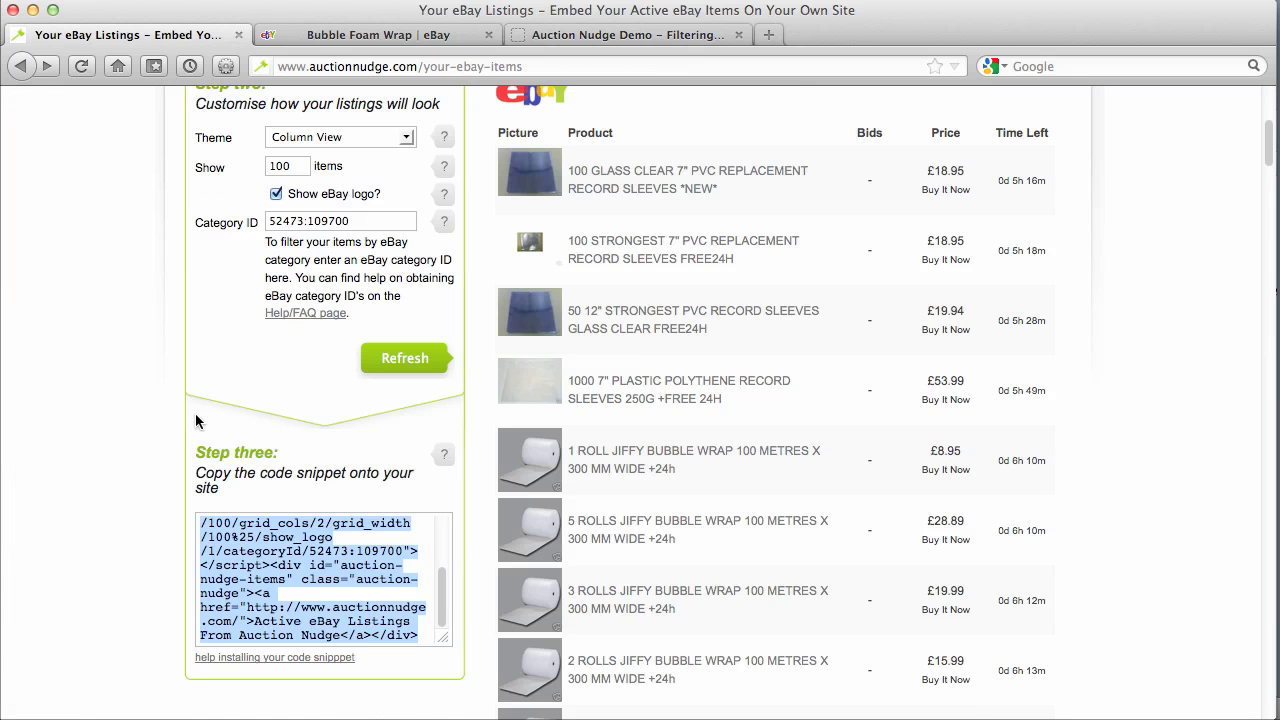
pyautogui.scroll(5, 262, 330)
pyautogui.scroll(-1, 320, 400)
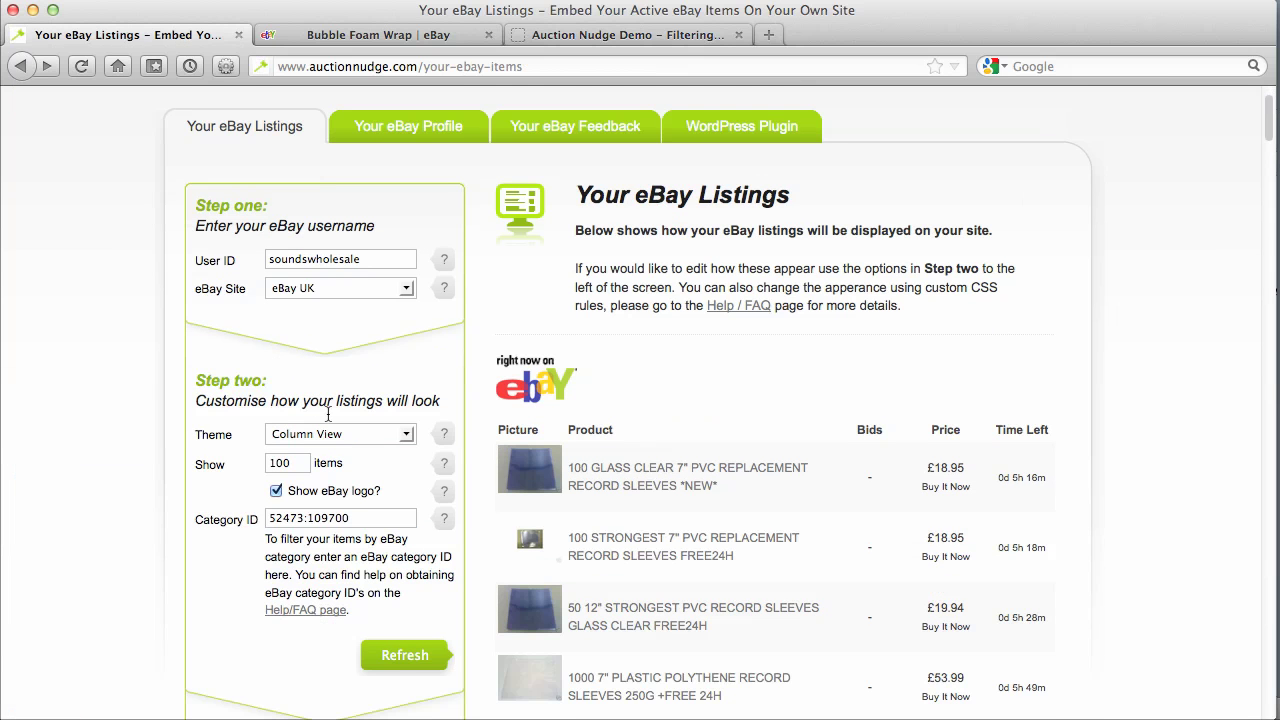
pyautogui.scroll(-2, 318, 410)
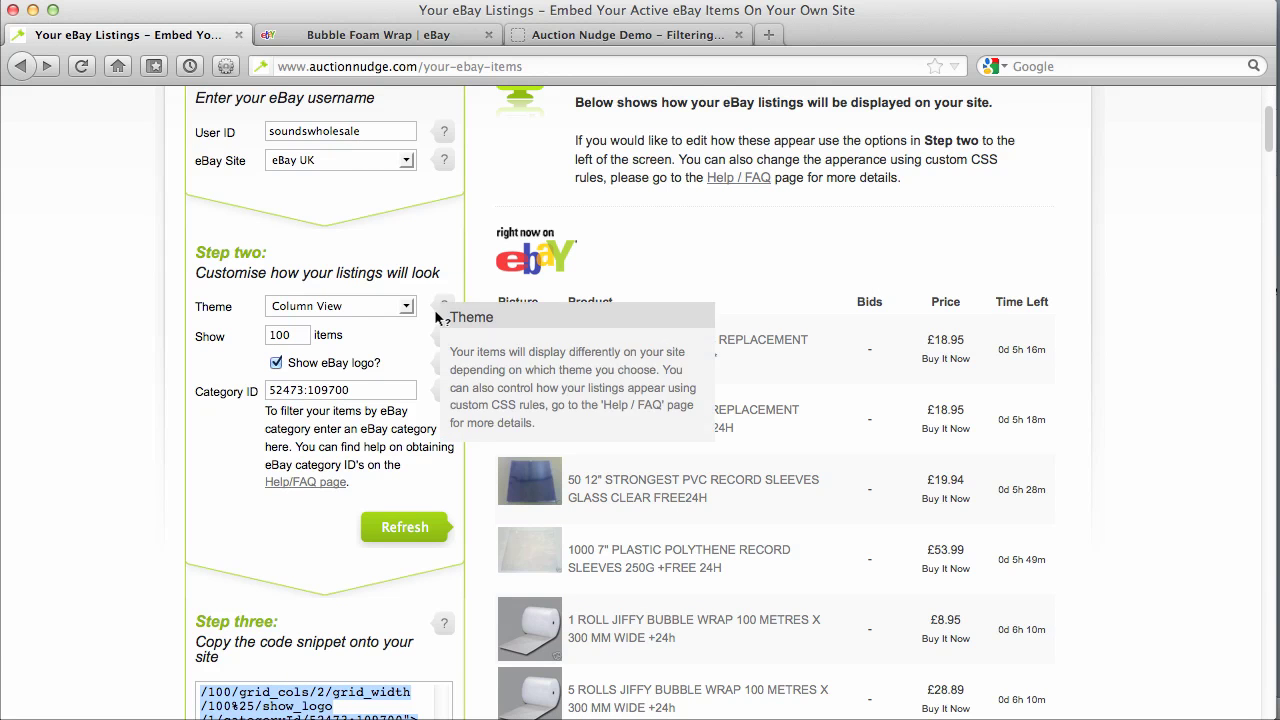
pyautogui.click(381, 309)
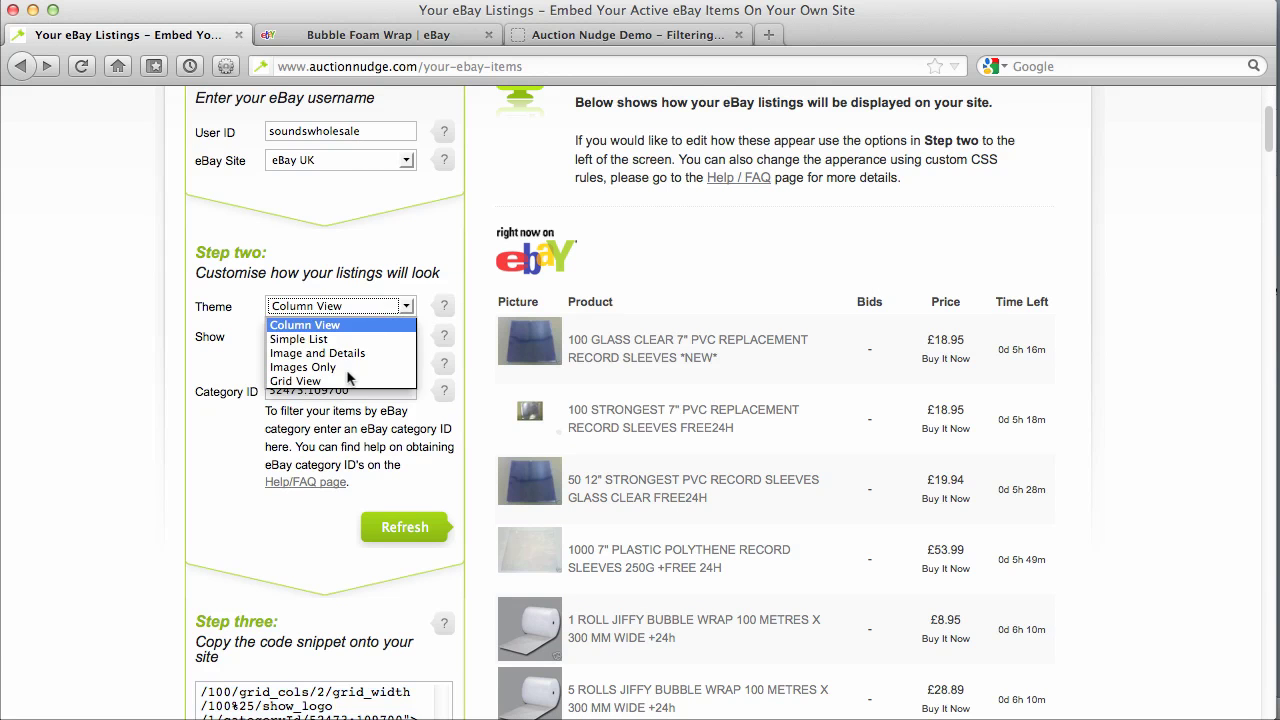
pyautogui.click(343, 381)
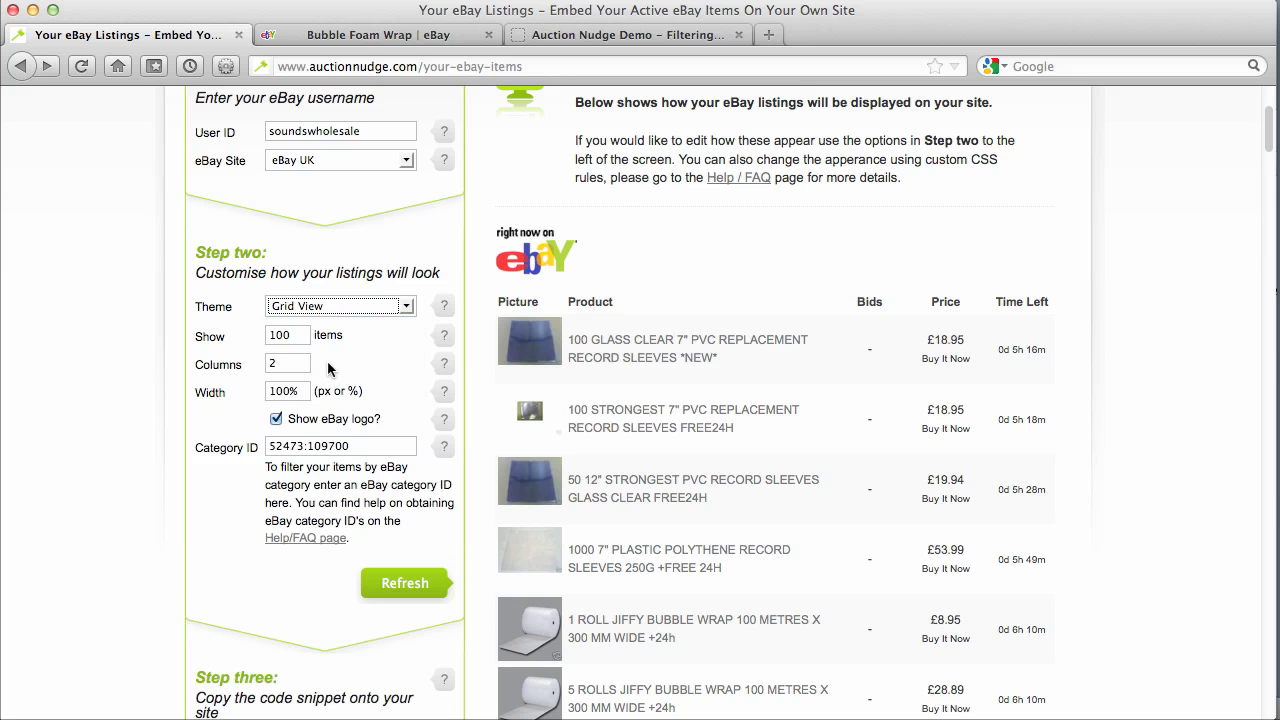
pyautogui.click(400, 585)
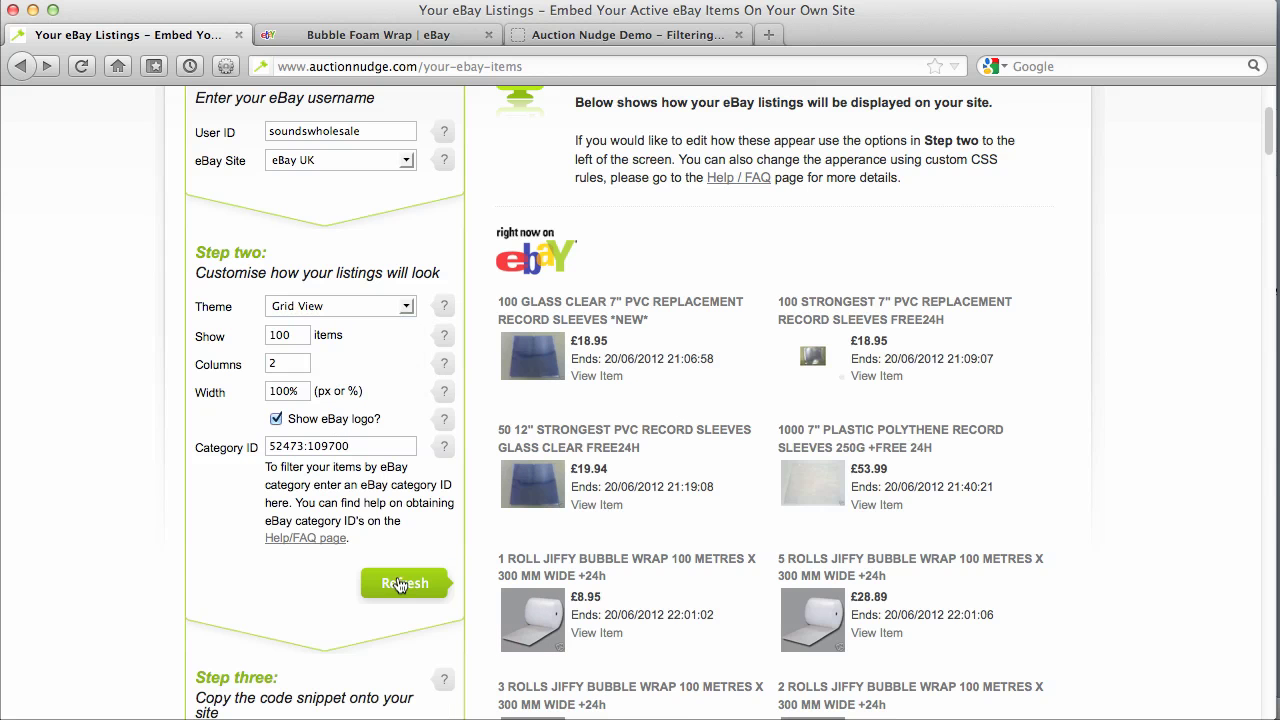
pyautogui.scroll(-1, 662, 388)
pyautogui.scroll(-5, 663, 387)
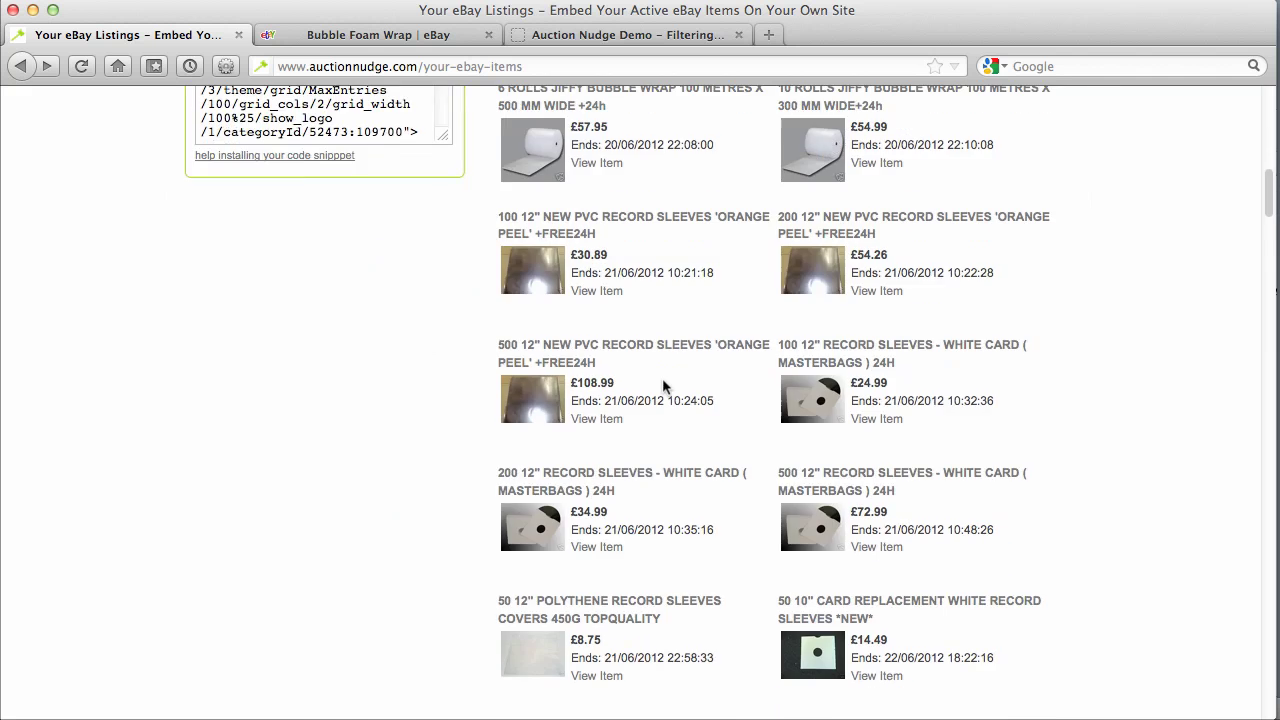
pyautogui.scroll(10, 663, 387)
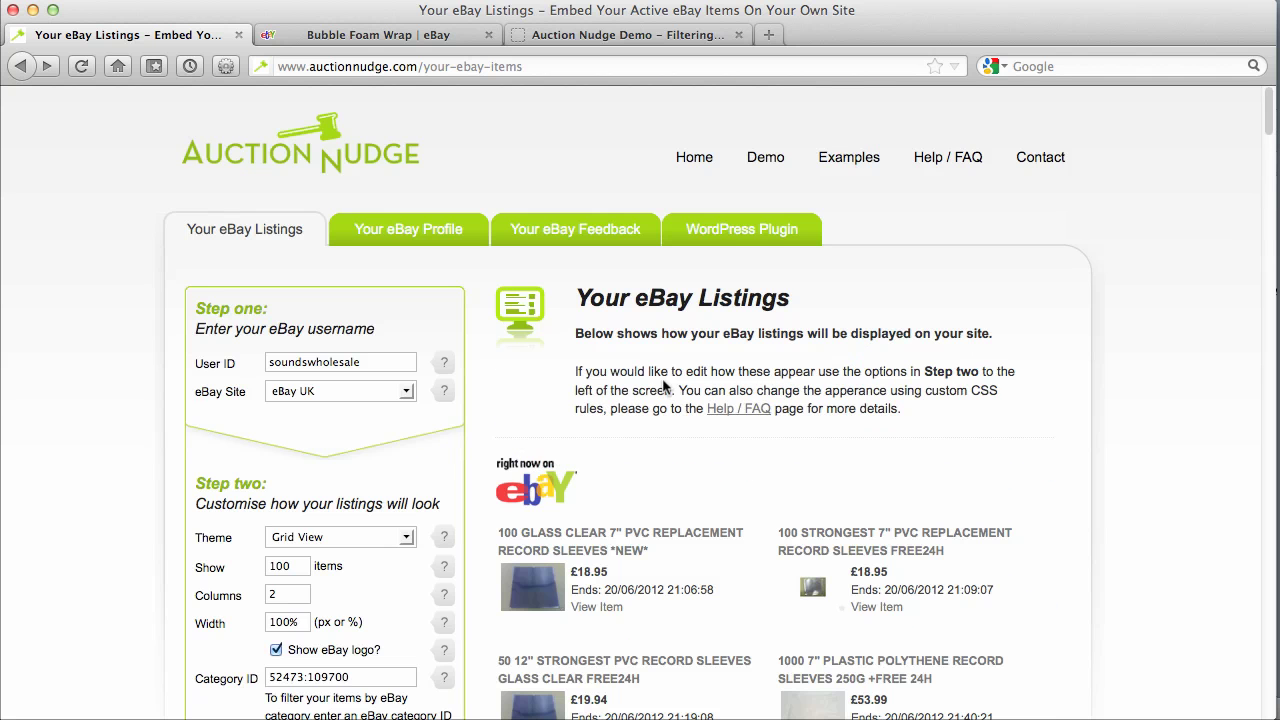
pyautogui.scroll(-1, 663, 387)
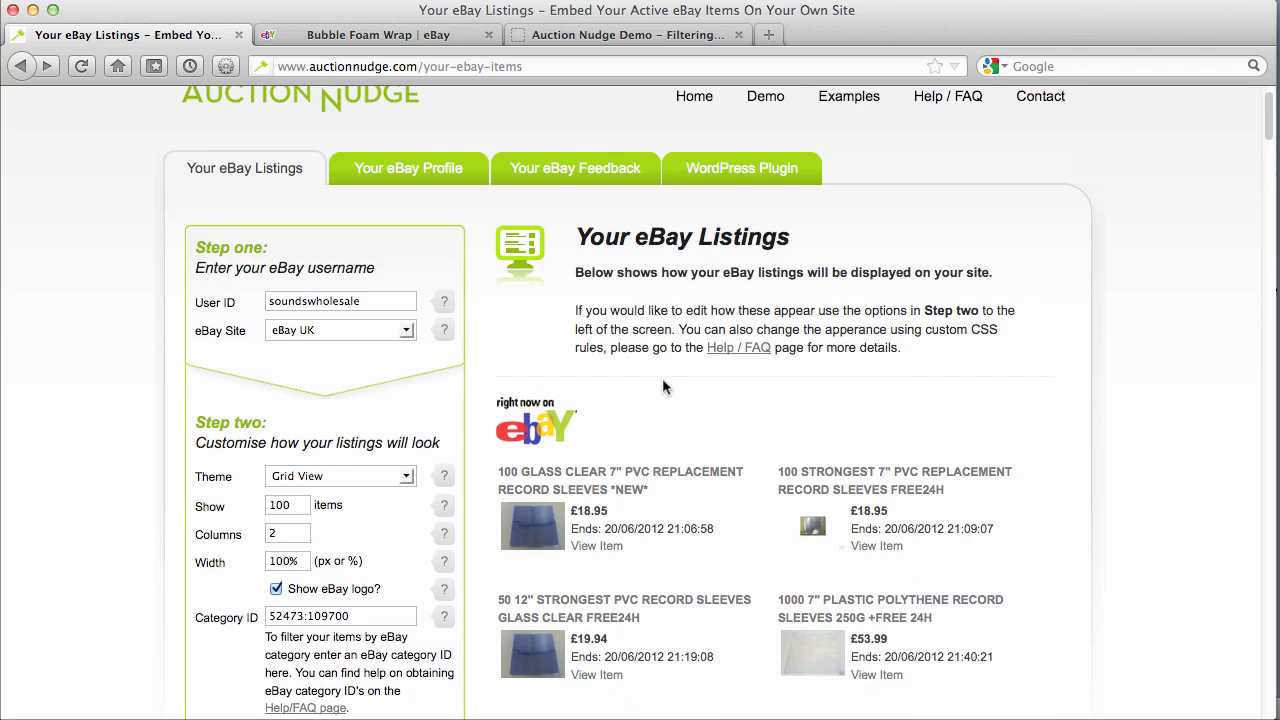
pyautogui.scroll(-1, 663, 387)
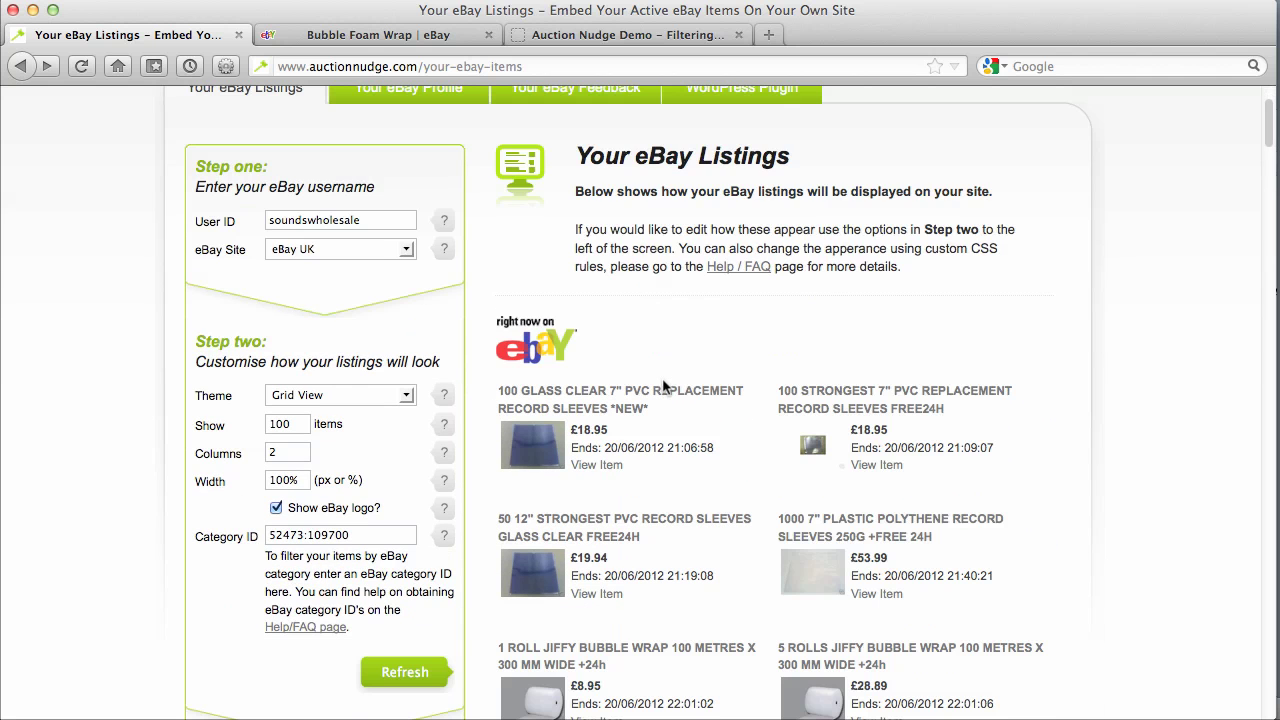